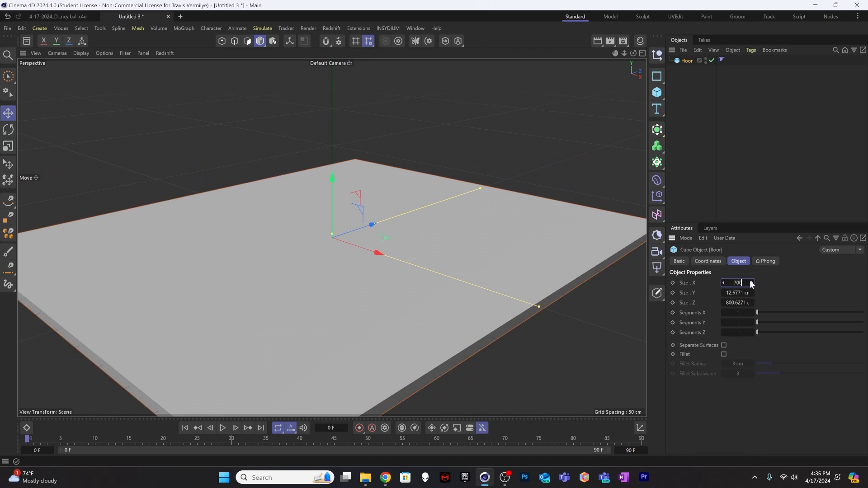
Set the floor cube's size to 700 cm in X, 10 cm in Y and 700 cm in Z
key(Tab)
text(10)
key(Tab)
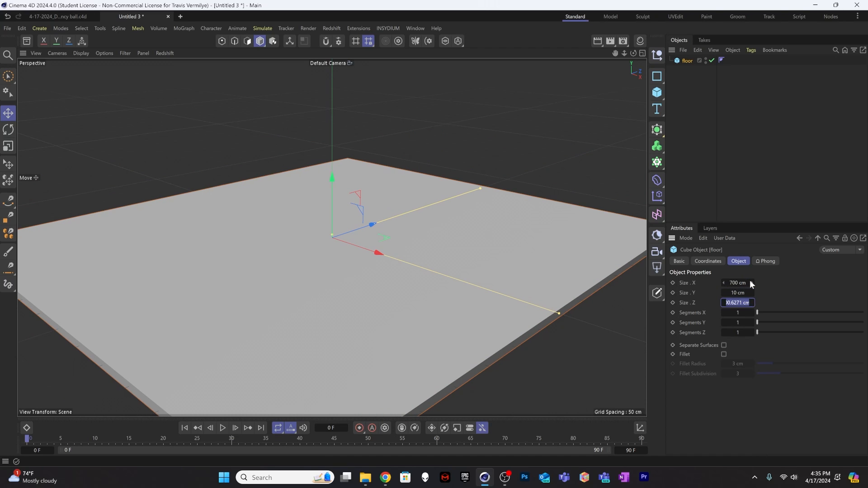
text(700)
key(Tab)
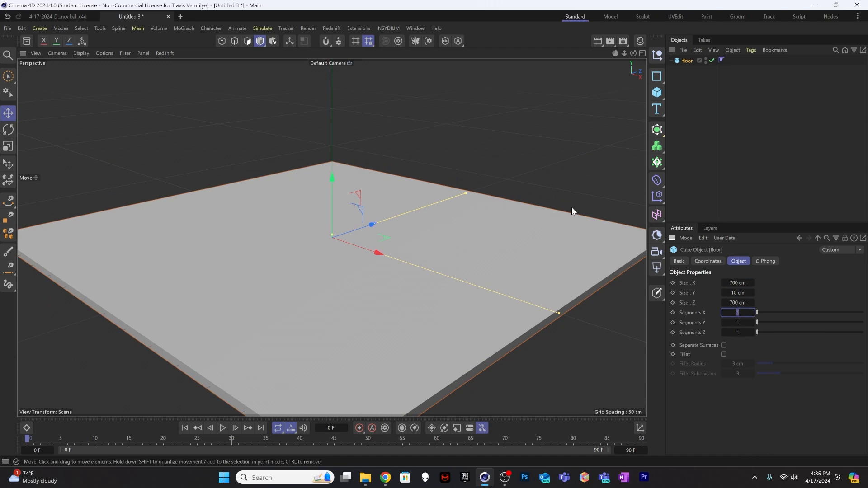
alt+drag(479, 315, 475, 291)
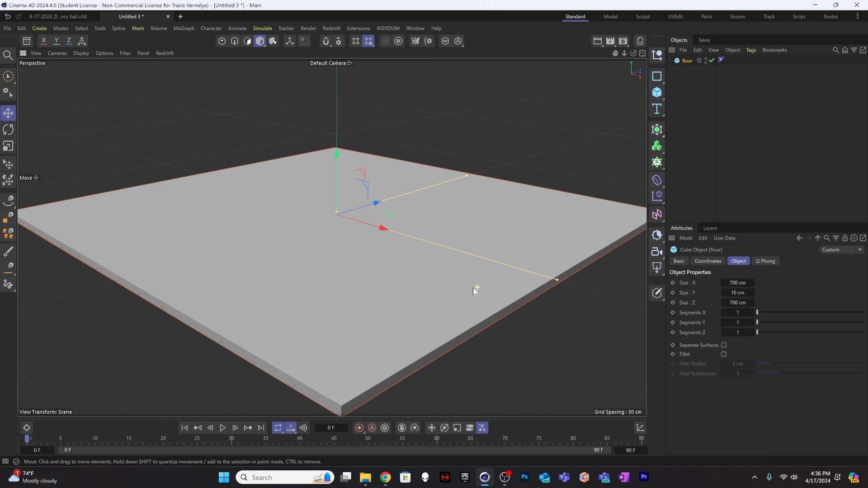
click(687, 133)
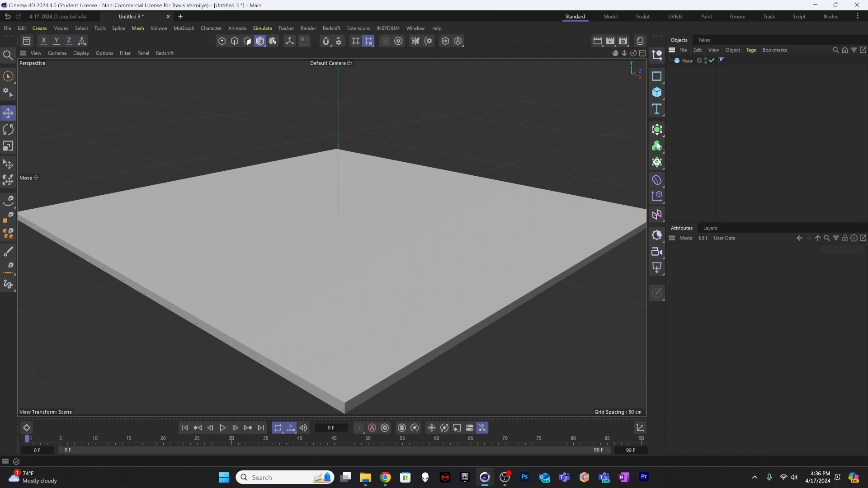
Add a new cube to the scene and rename it back wall
click(657, 93)
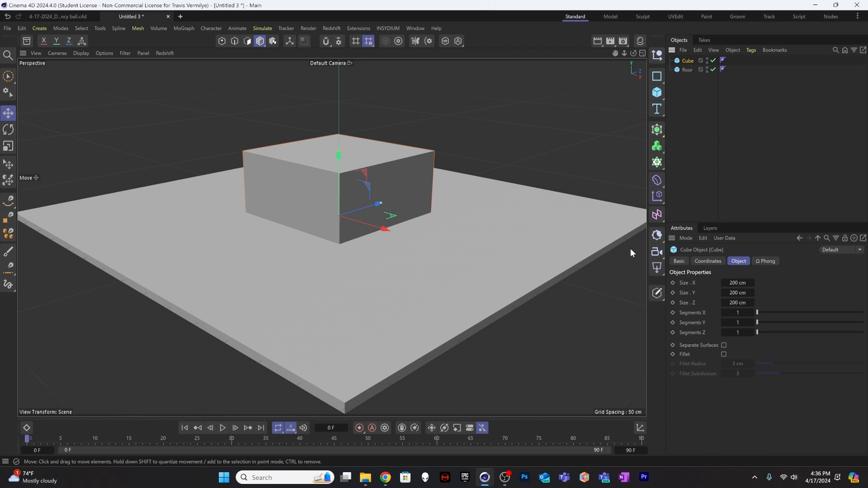
double_click(687, 61)
text(back wall)
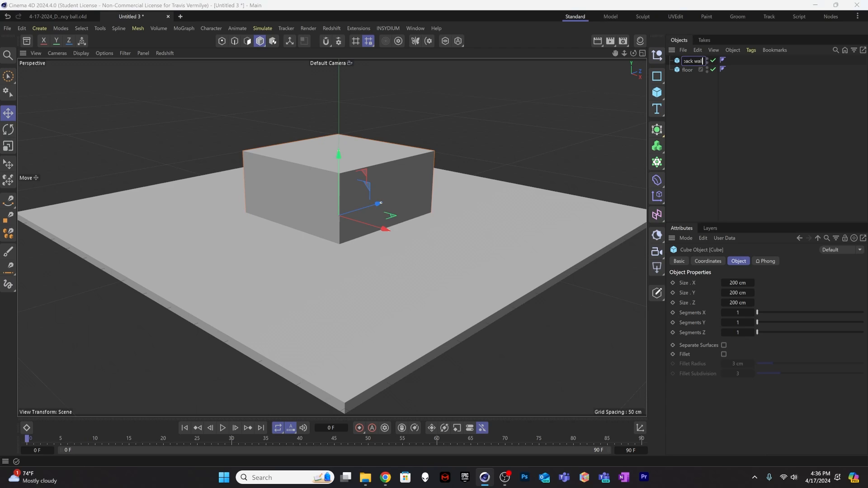
key(Return)
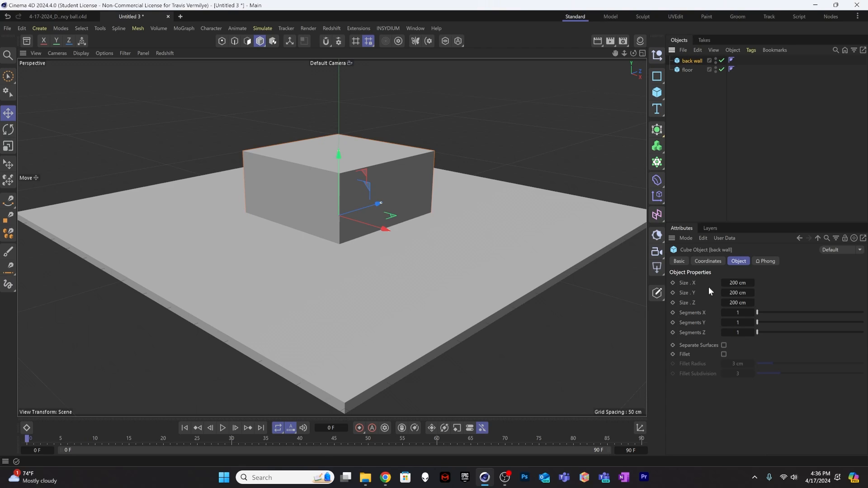
Set the back wall's size to 700 cm in X, 500 cm in Y and 10 cm in Z
click(746, 285)
text(700)
key(Tab)
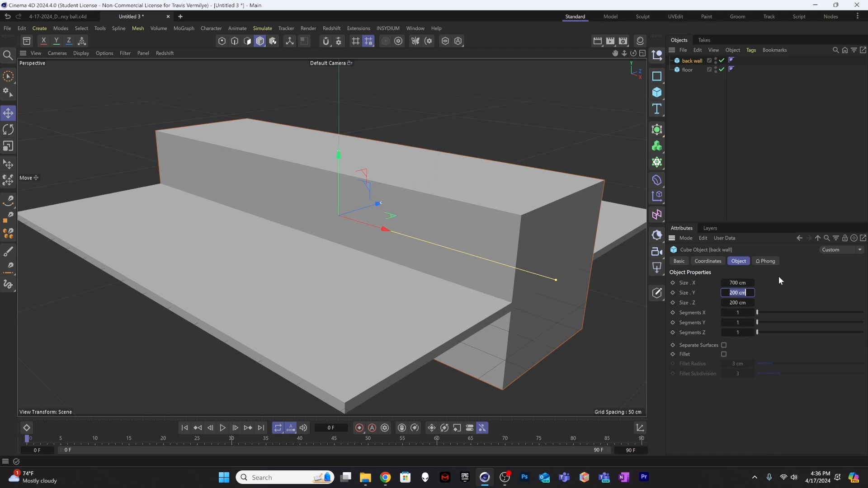
text(500)
key(Tab)
text(10)
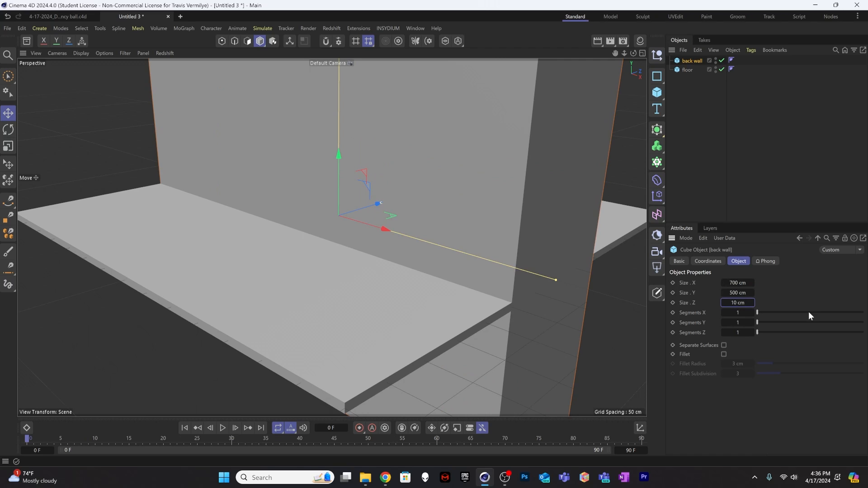
key(Return)
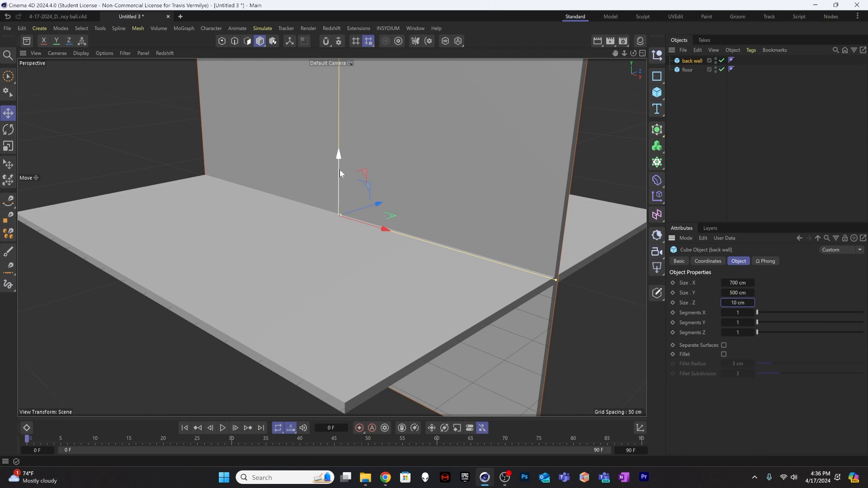
Raise the back wall above the floor and set its Y size to 400 cm
drag(340, 170, 343, 0)
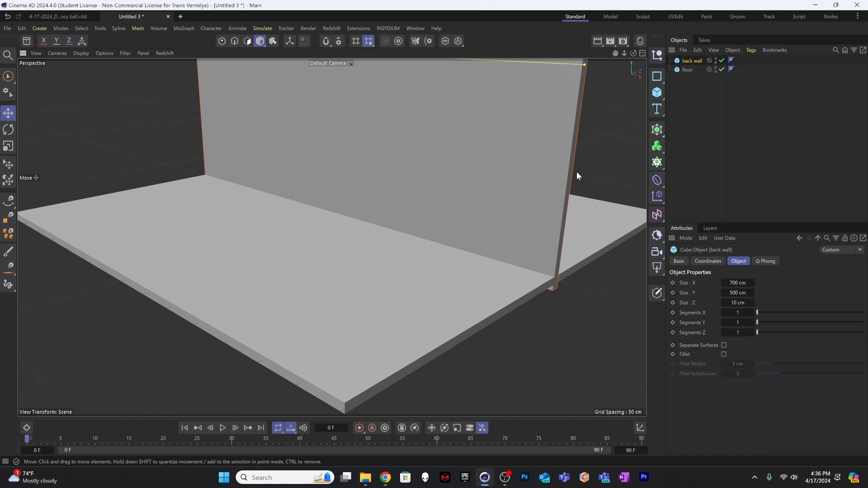
scroll(433, 177, down, 5)
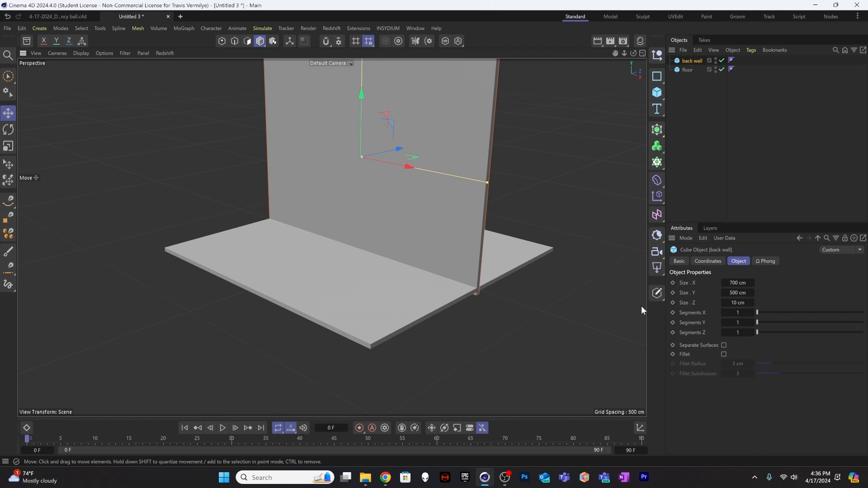
double_click(736, 292)
text(400)
key(Return)
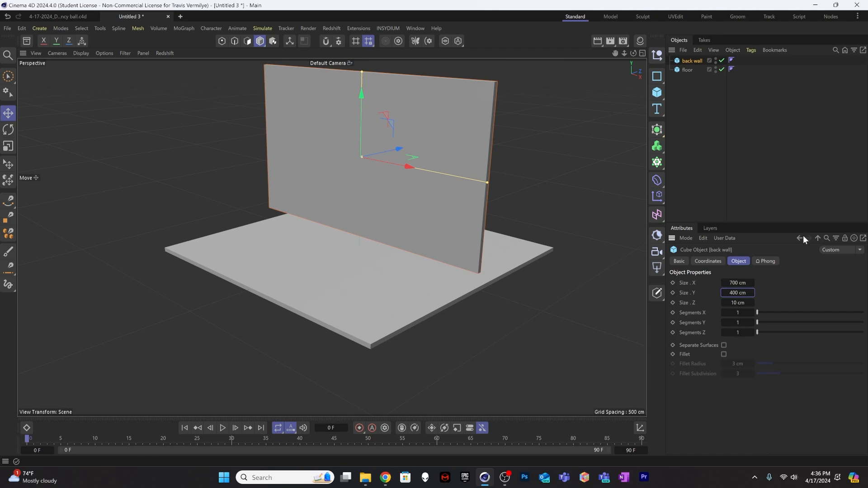
Lower the back wall to floor level and move it back to the floor's rear edge
drag(362, 94, 369, 109)
drag(402, 132, 474, 151)
click(710, 81)
Duplicate the back wall and rename the copy Side Wall
click(696, 61)
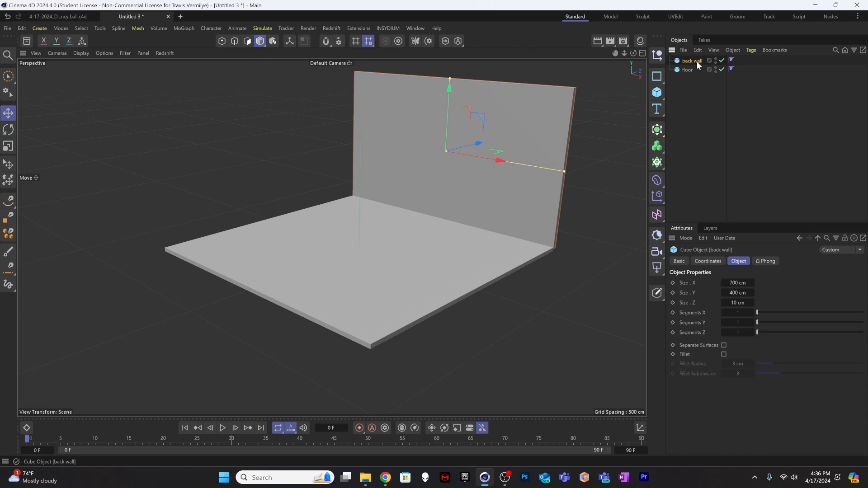
key(ctrl+c)
key(ctrl+v)
double_click(695, 61)
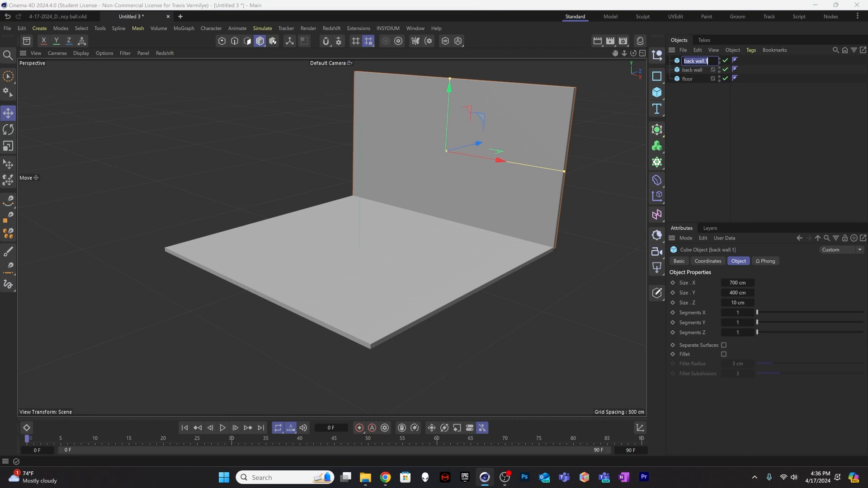
text(side Wall)
key(Return)
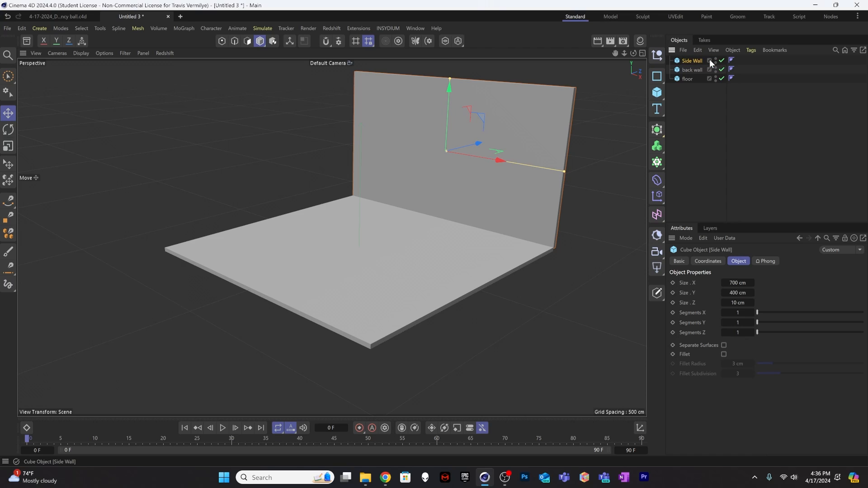
Rotate the side wall perpendicular to the back wall and move it to the floor's side edge so the two walls form a corner
key(r)
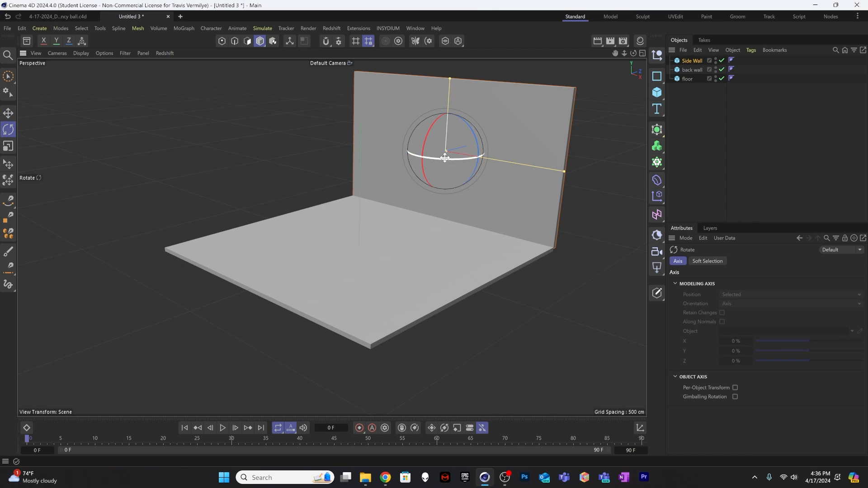
drag(434, 157, 544, 150)
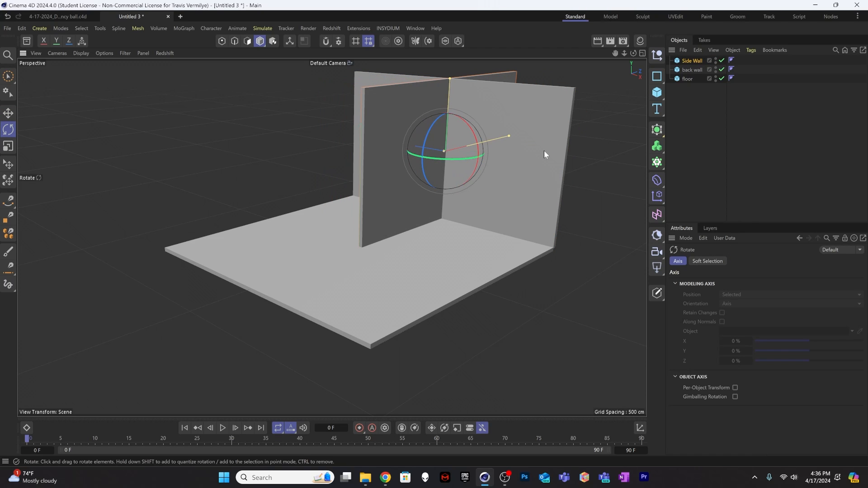
key(e)
drag(436, 143, 277, 145)
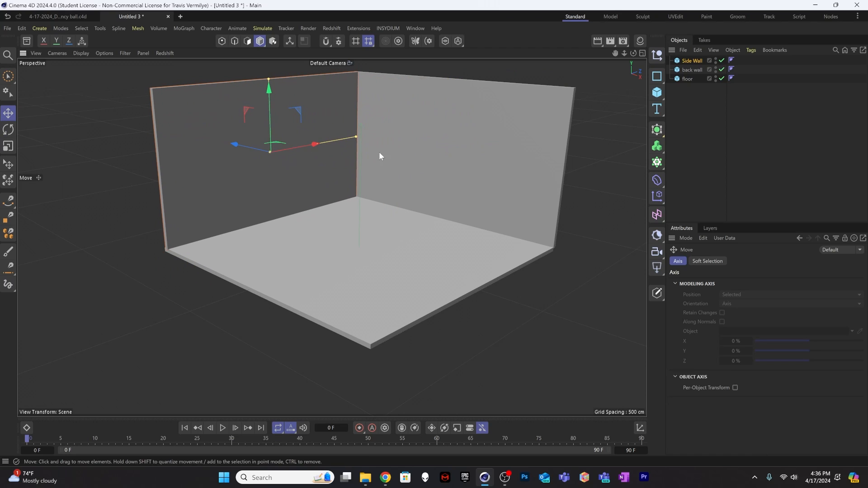
click(745, 174)
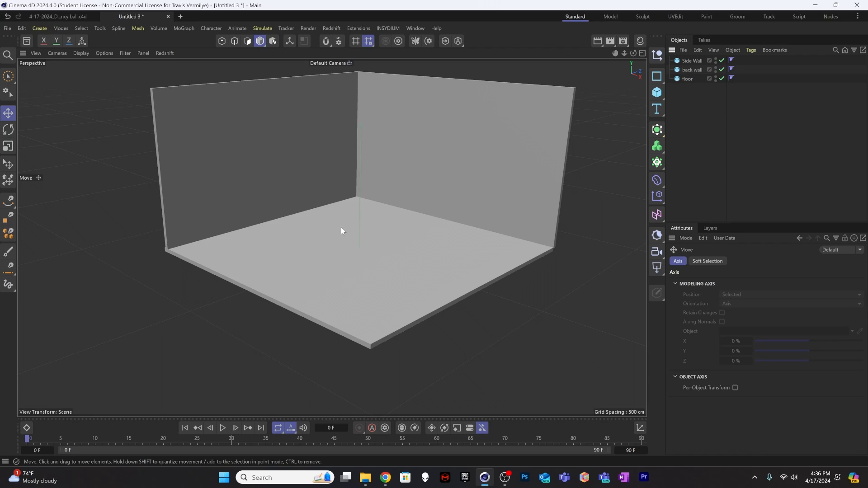
Set the Y size of both walls to 500 cm and raise them together until their lower edges meet the floor
click(344, 173)
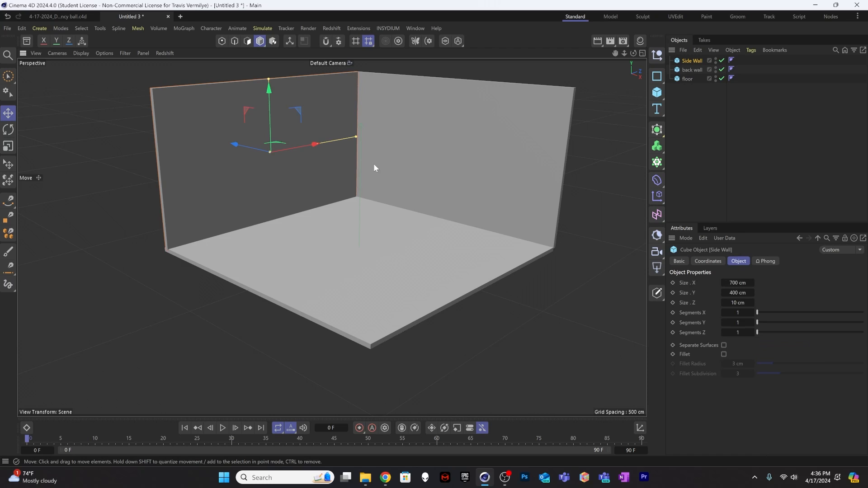
shift+click(419, 161)
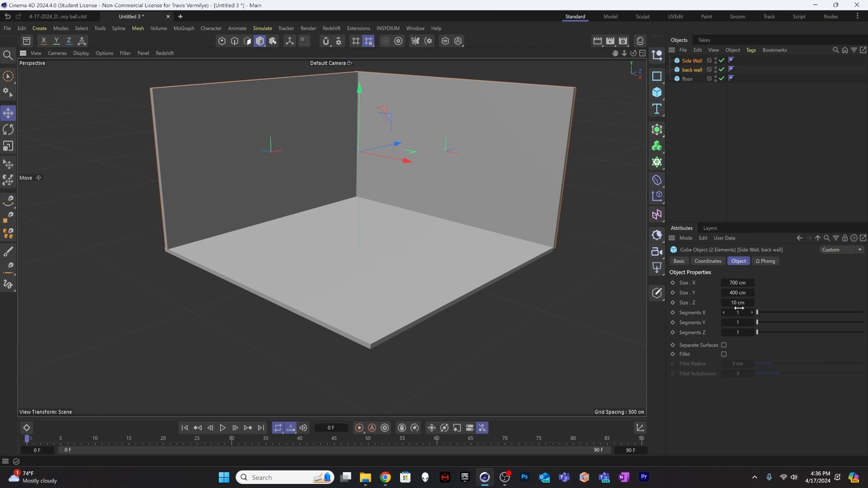
click(737, 293)
text(500)
key(Return)
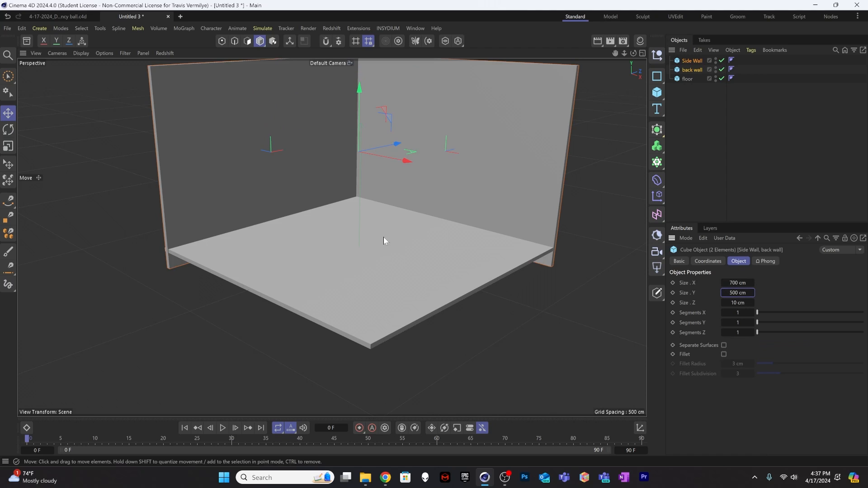
drag(354, 99, 359, 80)
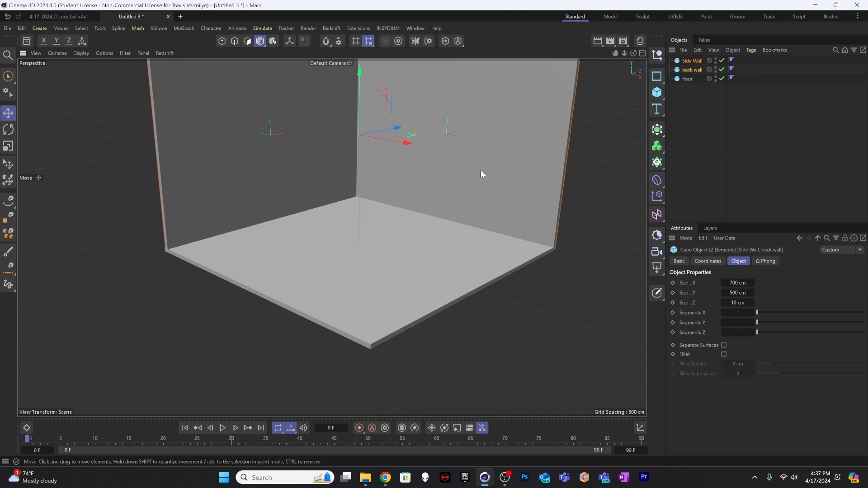
click(691, 166)
Search the asset library for window and place the Window - Solid model on the floor near the back wall
alt+drag(399, 205, 370, 301)
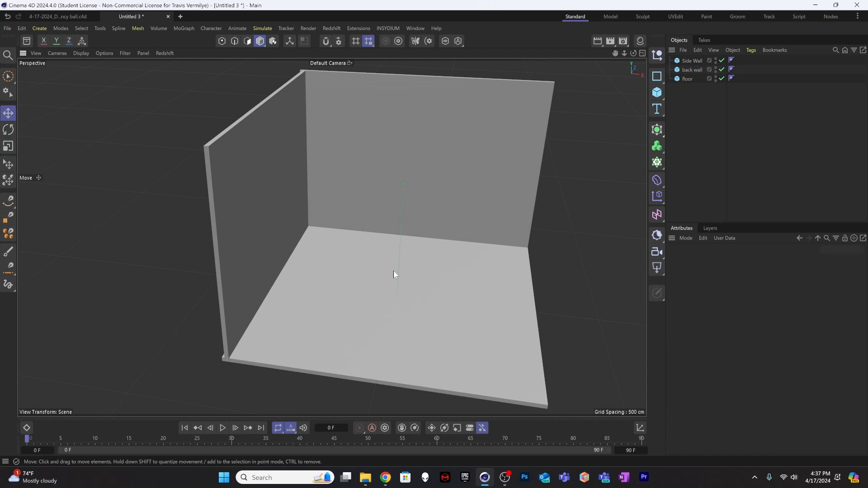
alt+drag(395, 324, 414, 272)
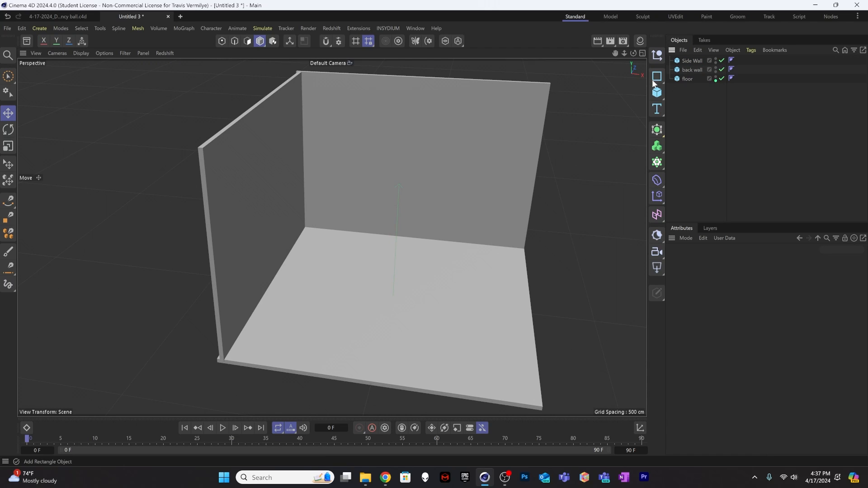
click(27, 40)
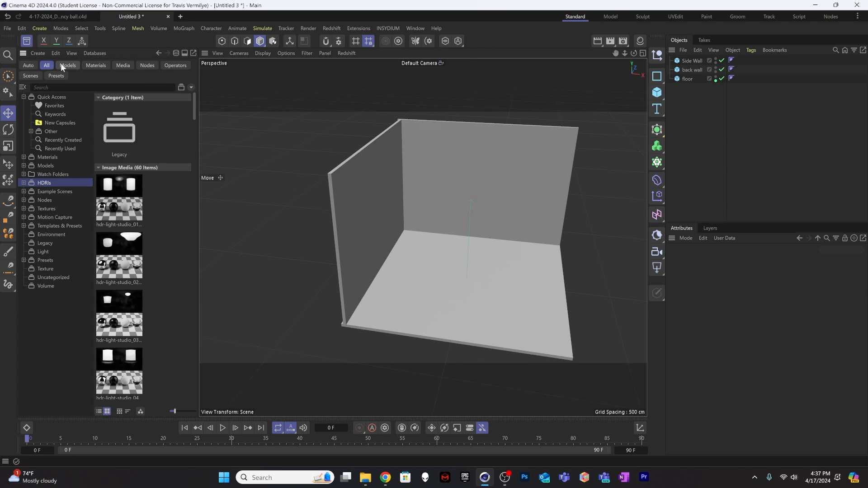
click(123, 87)
text(window)
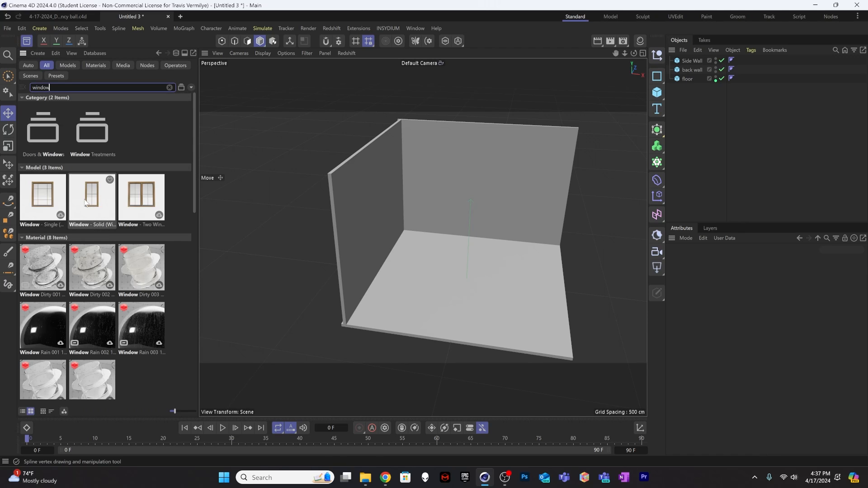
drag(94, 212, 438, 256)
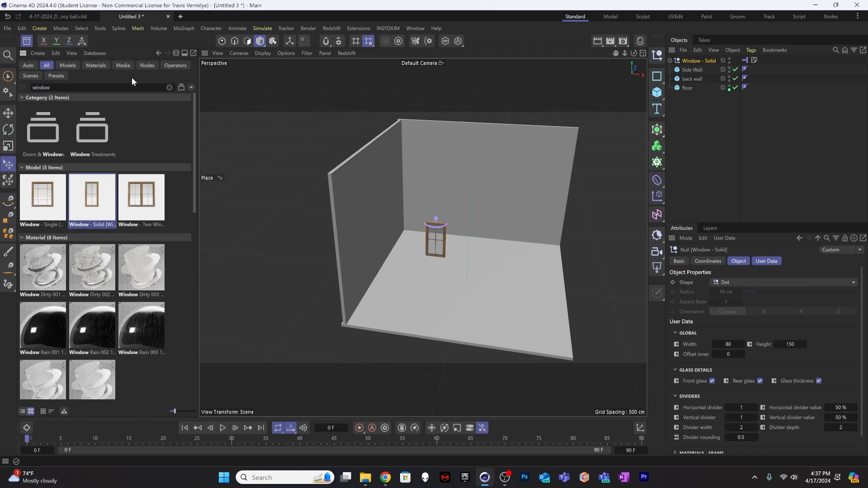
click(28, 41)
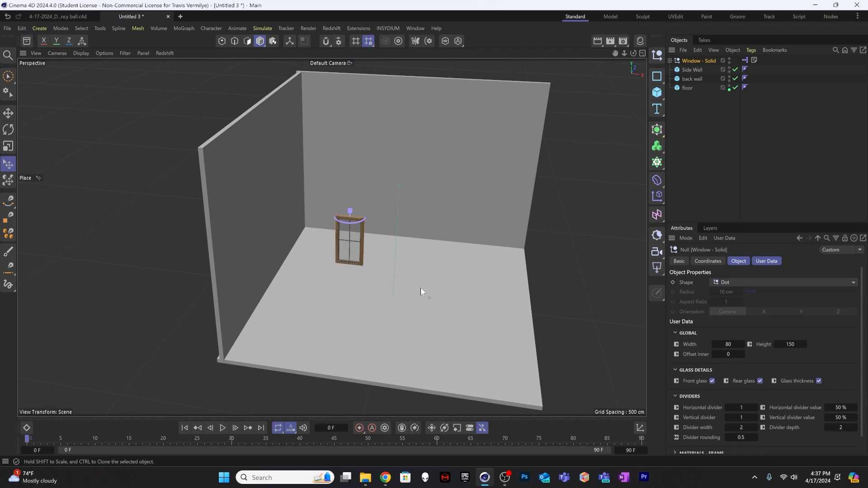
Set the window's width to 180 and its height to 200
click(729, 345)
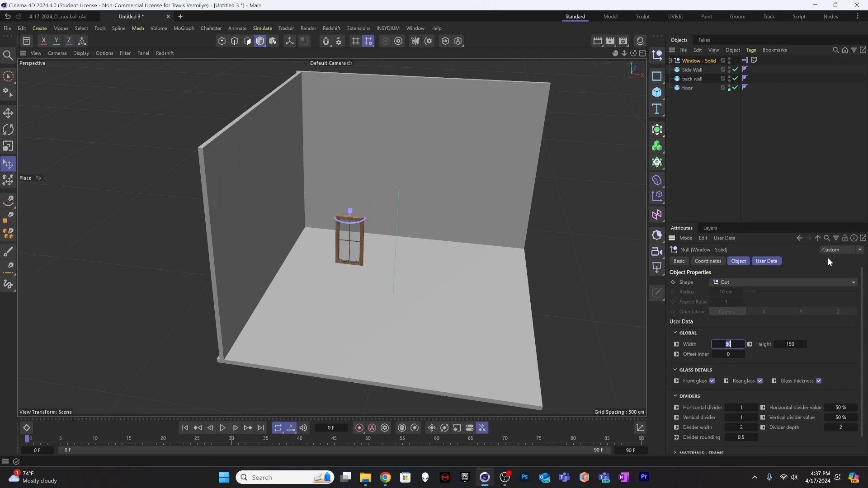
text(18)
key(Tab)
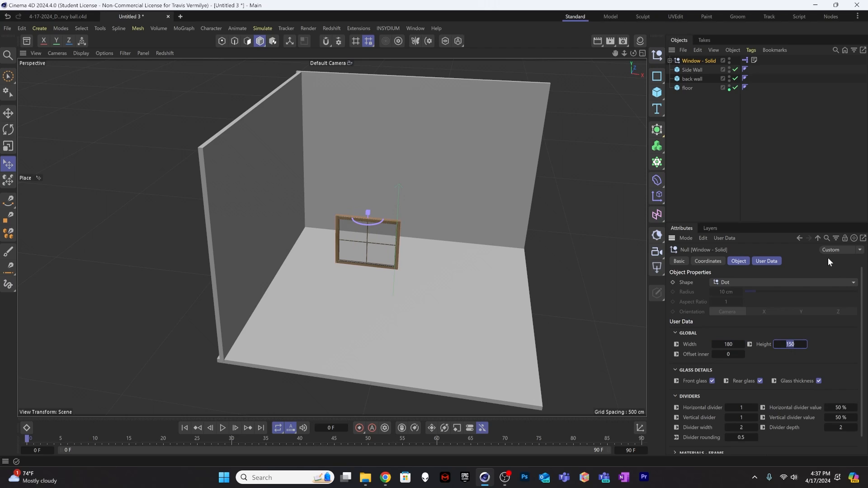
text(200)
key(Tab)
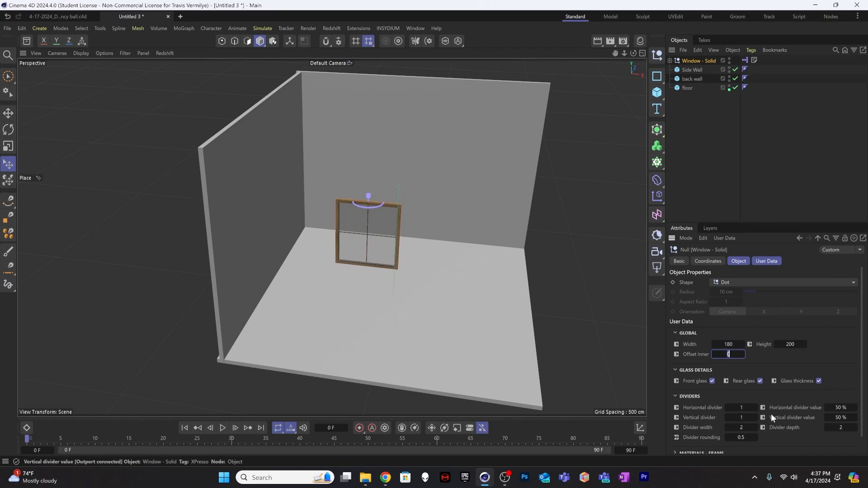
click(755, 408)
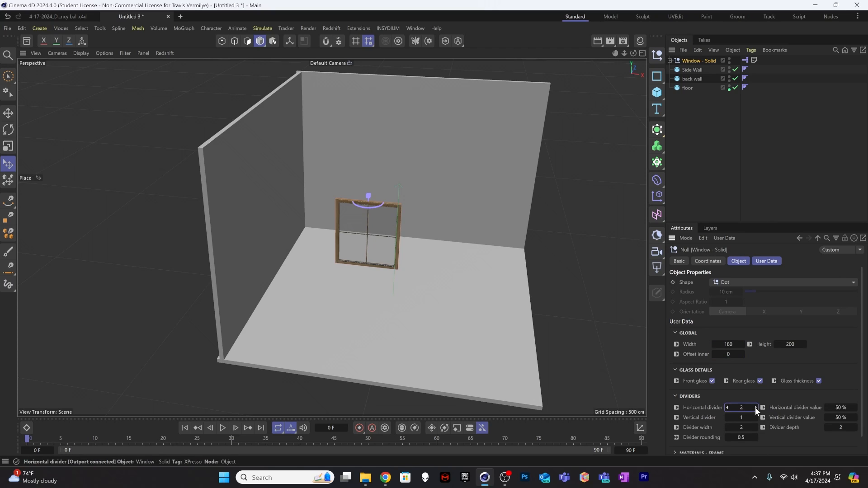
click(727, 407)
click(688, 397)
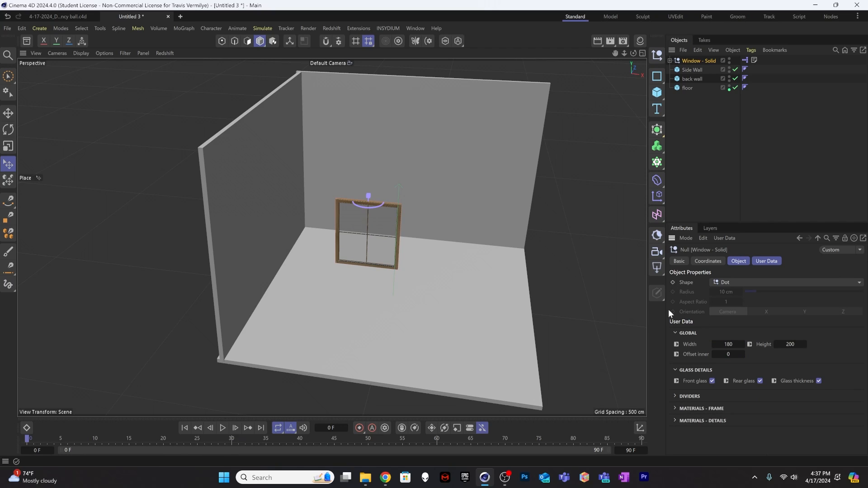
Rotate the window parallel to the side wall, raise it above the floor and move it into the side wall
key(r)
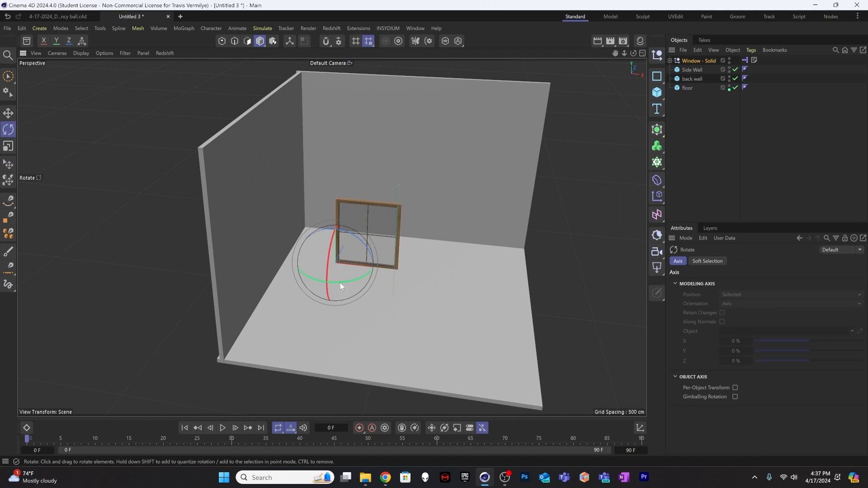
drag(321, 281, 247, 193)
key(e)
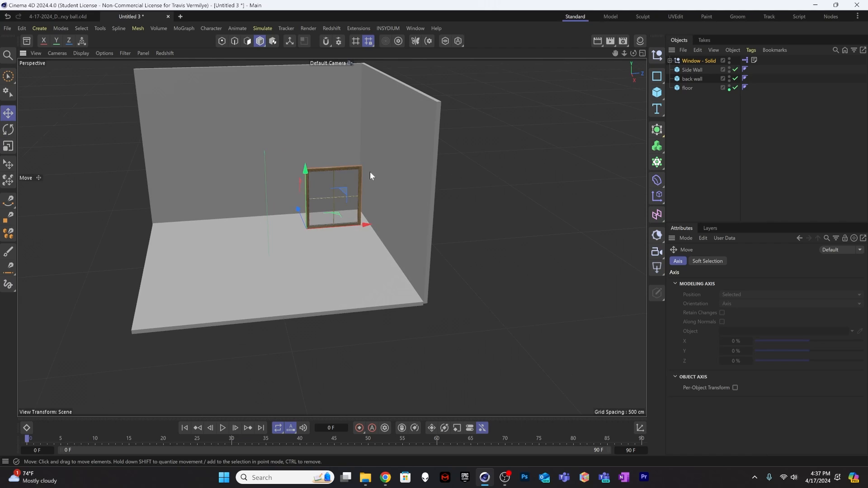
drag(346, 189, 285, 138)
alt+drag(285, 138, 338, 181)
drag(276, 153, 149, 154)
alt+drag(256, 245, 221, 186)
alt+drag(257, 274, 217, 230)
scroll(217, 230, up, 4)
alt+middle_drag(251, 242, 268, 248)
click(697, 130)
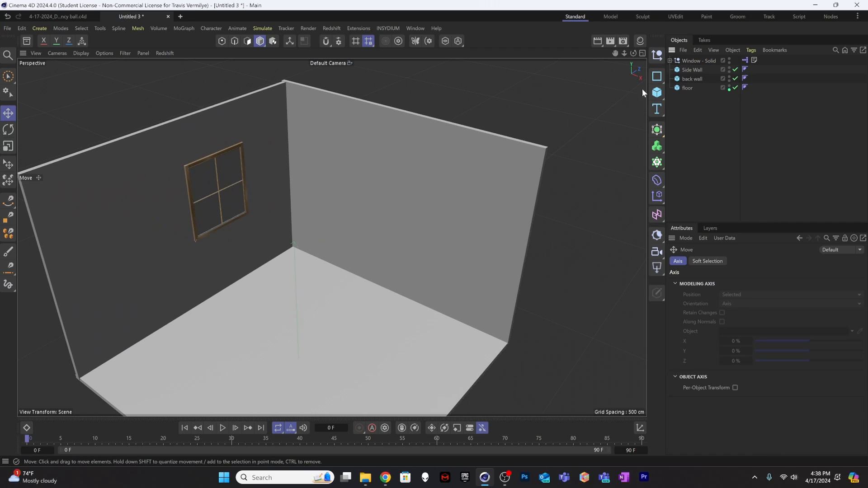
Add a cube and set its X and Z sizes to 175 cm
click(658, 93)
click(687, 110)
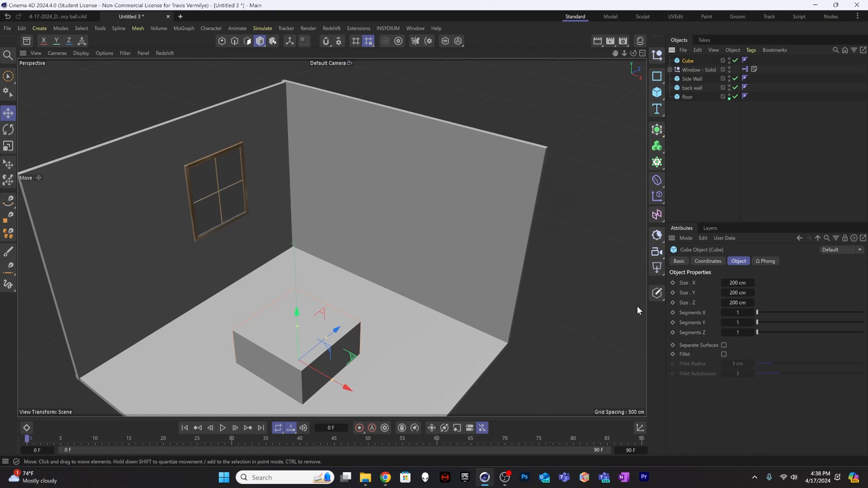
double_click(739, 282)
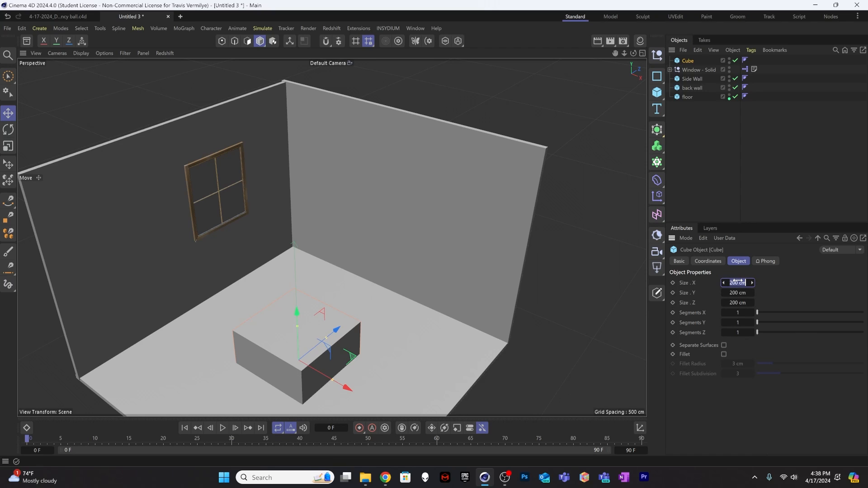
text(180)
key(Tab)
key(Tab)
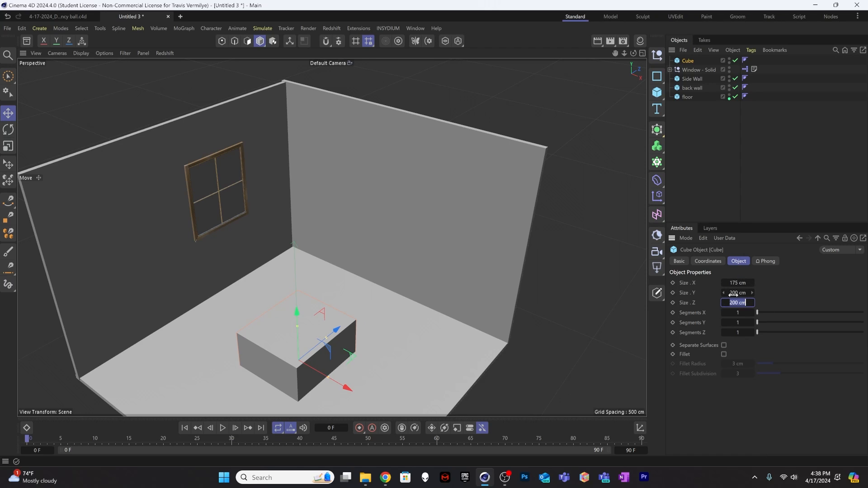
click(740, 303)
text(175)
Set the cube's Y size to 195 cm and its X size to 40 cm
click(745, 283)
click(745, 293)
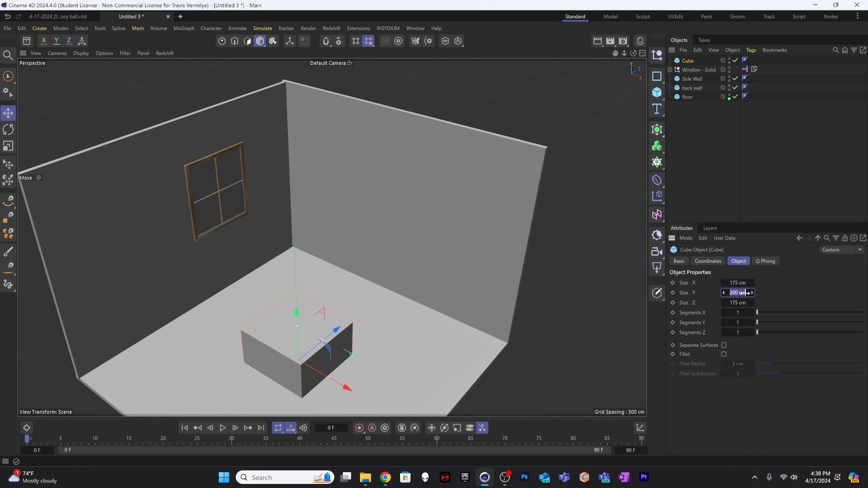
text(195)
key(Return)
click(738, 283)
text(20)
key(Return)
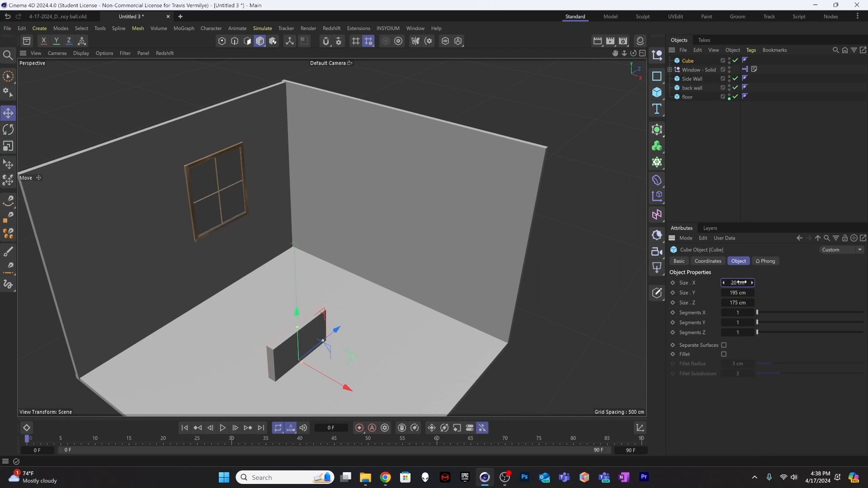
click(732, 283)
text(40)
key(Return)
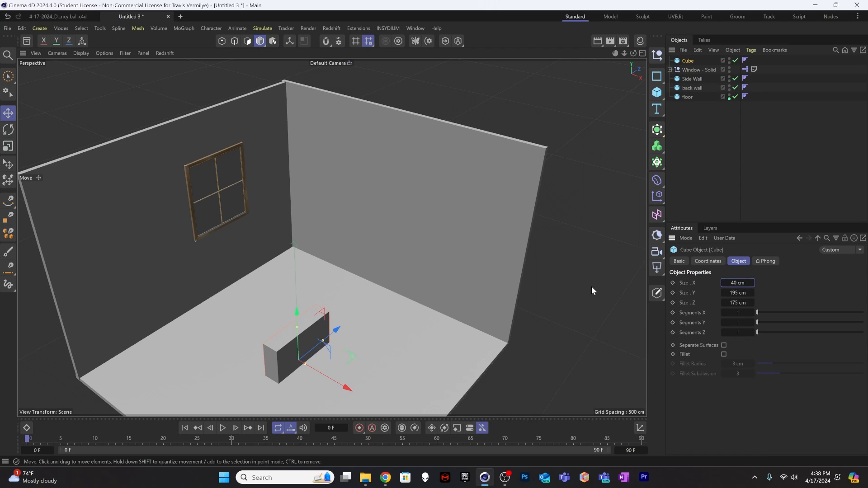
Move the cube to the side wall and raise it so it passes through the wall at the window
drag(329, 378, 226, 295)
drag(223, 255, 242, 143)
key(o)
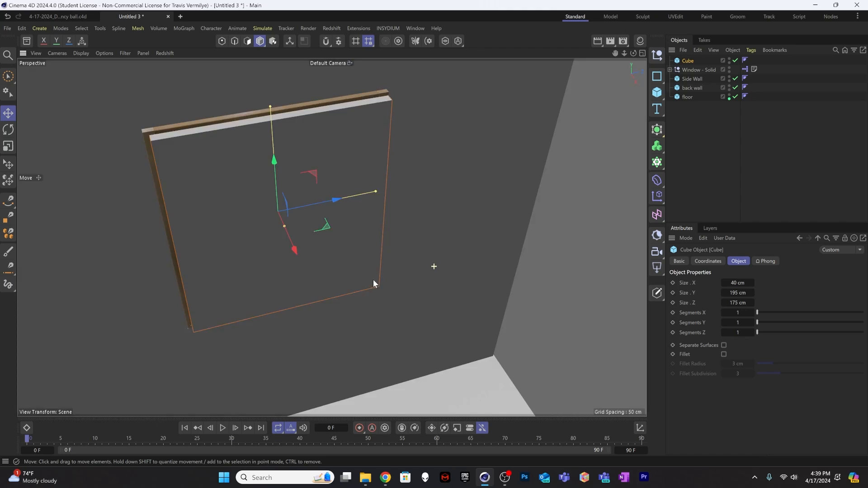
alt+drag(373, 280, 356, 202)
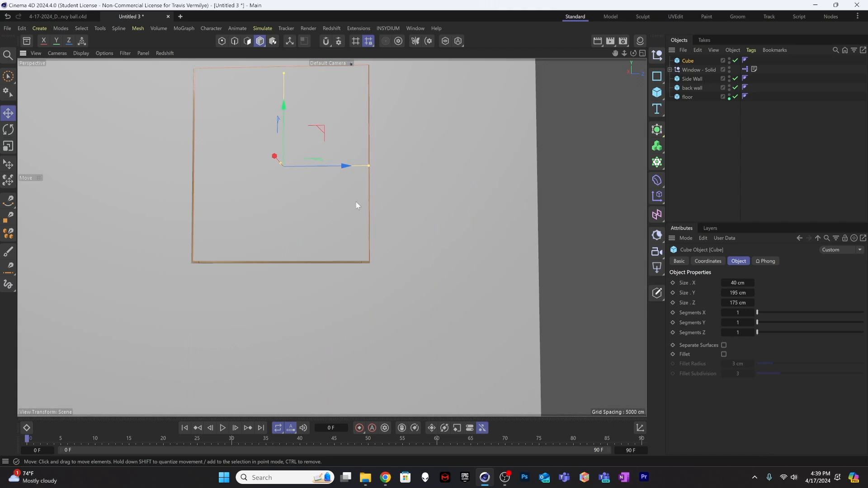
Fine-tune the cube's height and depth in the Right view so it sits centred within the window frame
click(643, 53)
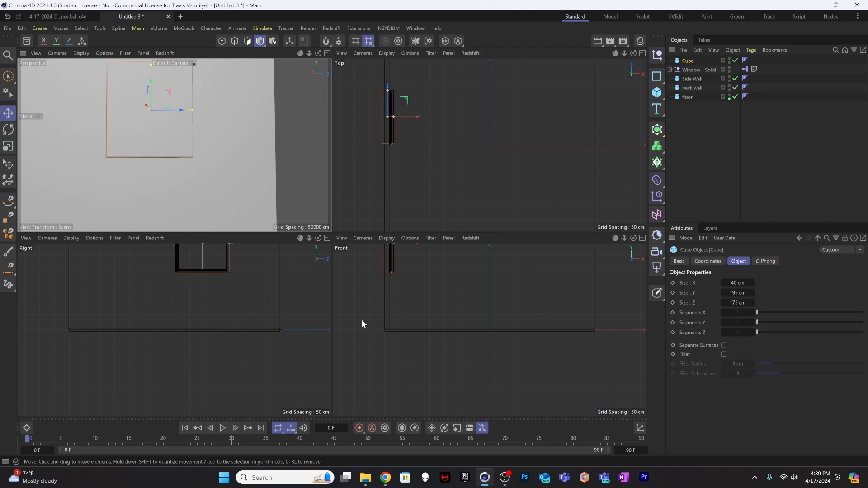
middle_click(308, 306)
alt+middle_drag(417, 186, 369, 310)
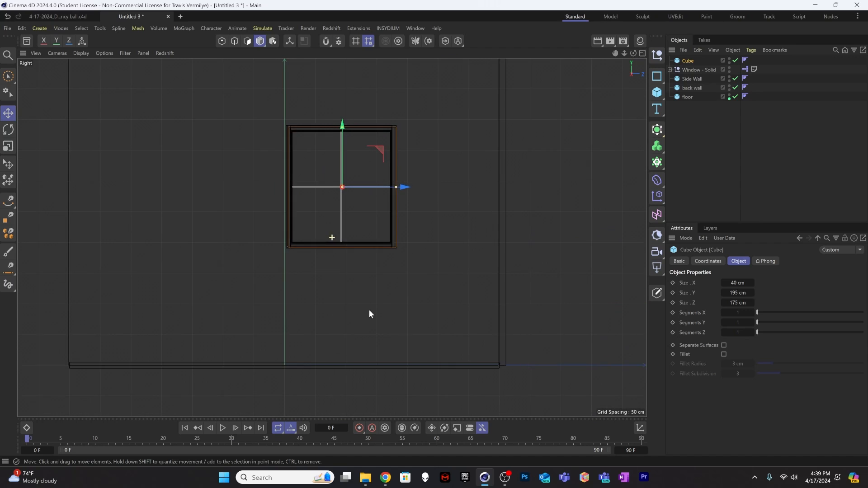
scroll(371, 211, up, 5)
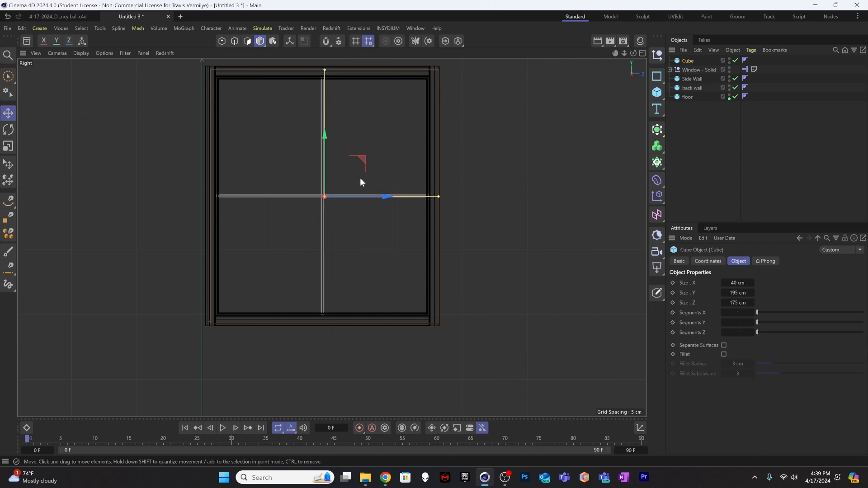
drag(383, 224, 380, 225)
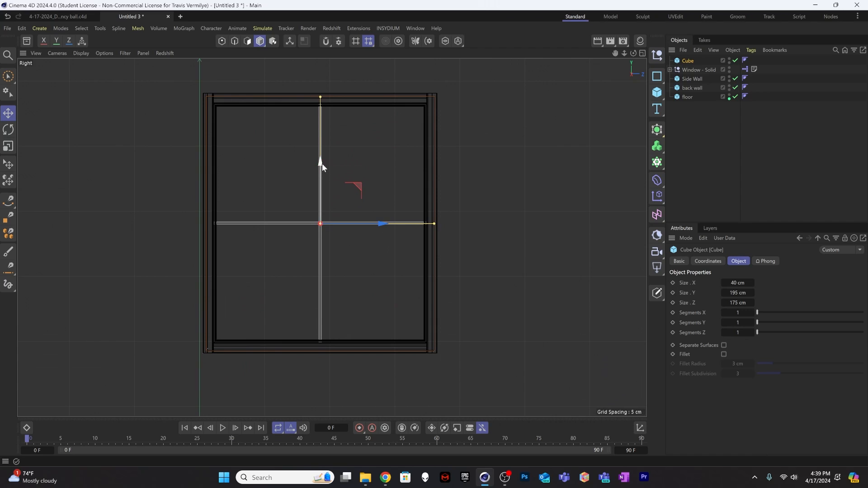
drag(322, 164, 322, 162)
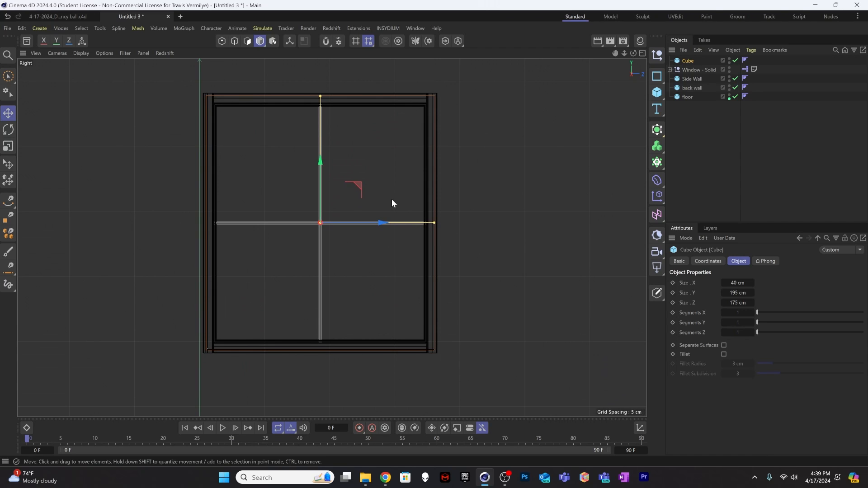
drag(387, 222, 385, 222)
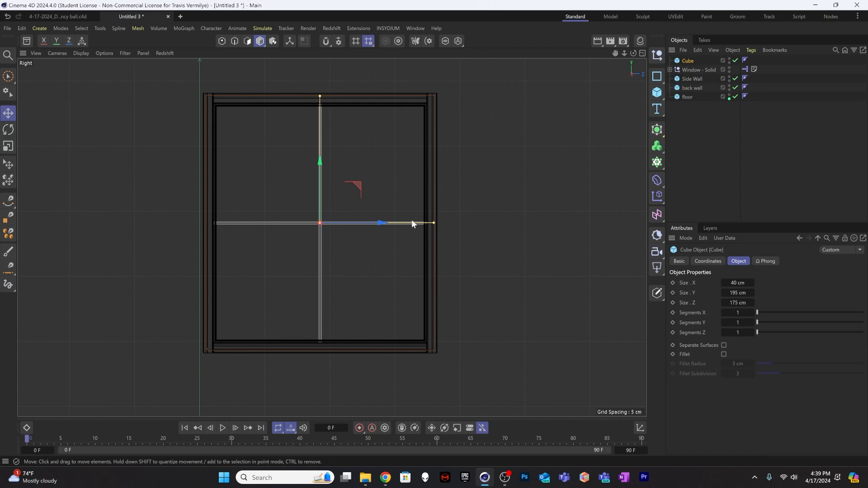
Add a Boole object and make the side wall its first child
middle_click(469, 119)
middle_click(243, 182)
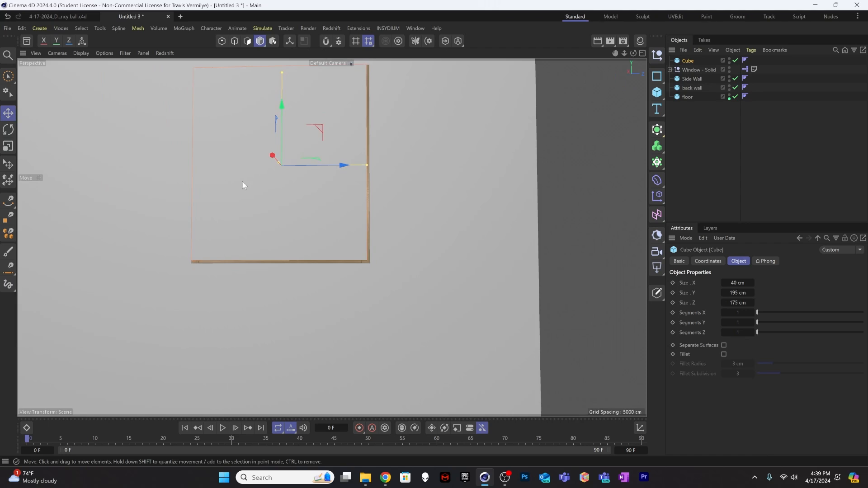
alt+drag(275, 241, 333, 291)
alt+right_drag(303, 240, 261, 236)
alt+drag(267, 217, 289, 240)
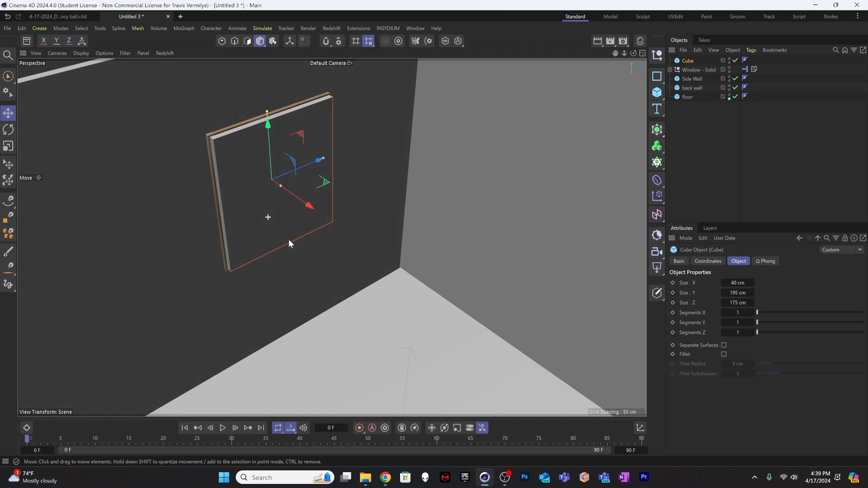
alt+middle_drag(311, 199, 332, 238)
click(688, 131)
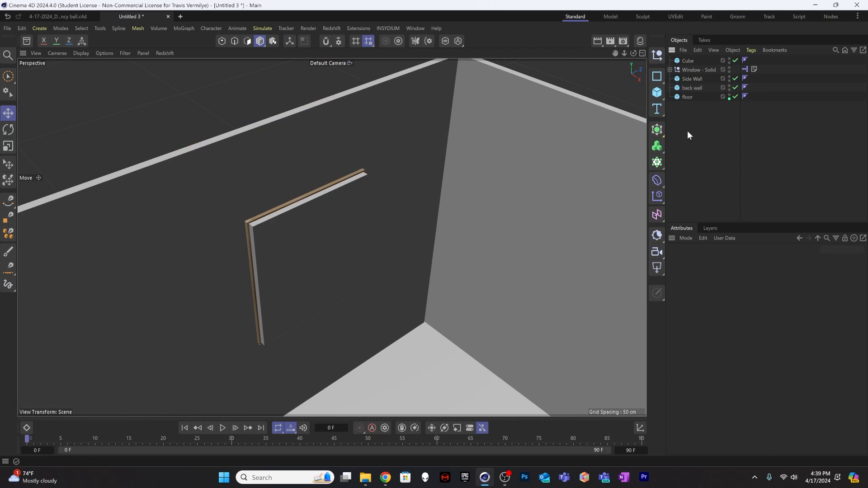
click(657, 130)
click(751, 200)
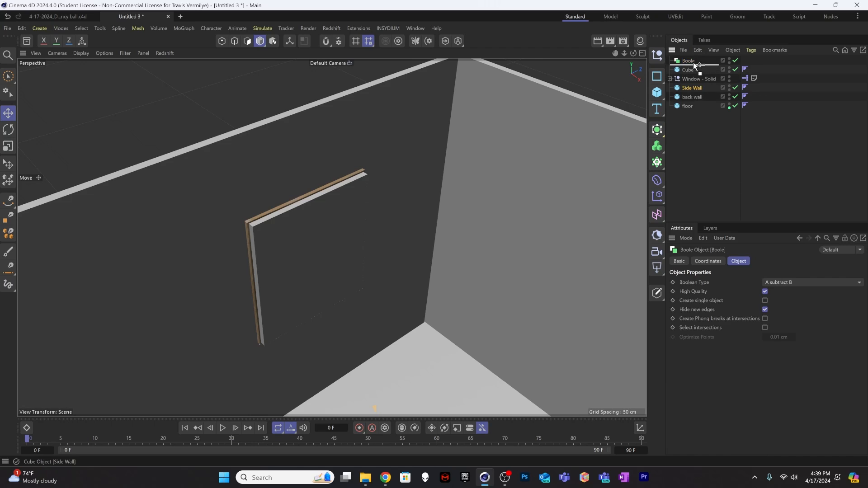
drag(694, 63, 693, 67)
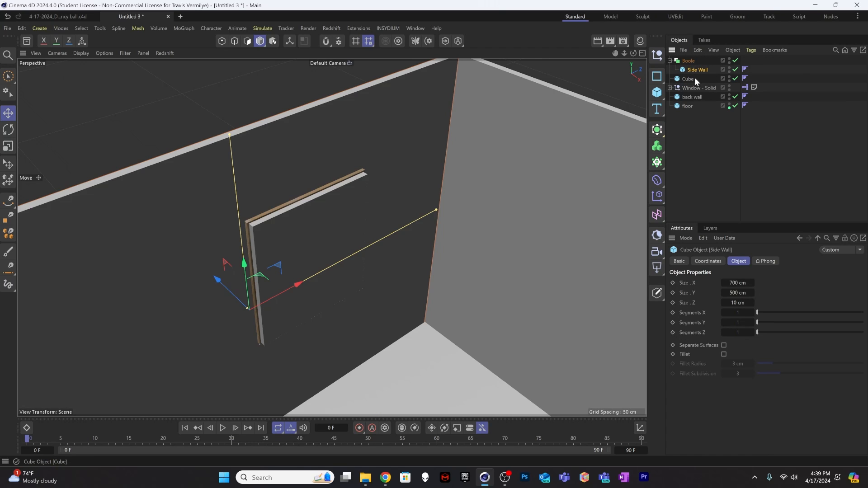
Rename the cube to window hole and nest it in the Boole below the side wall to cut the opening
click(688, 78)
double_click(687, 78)
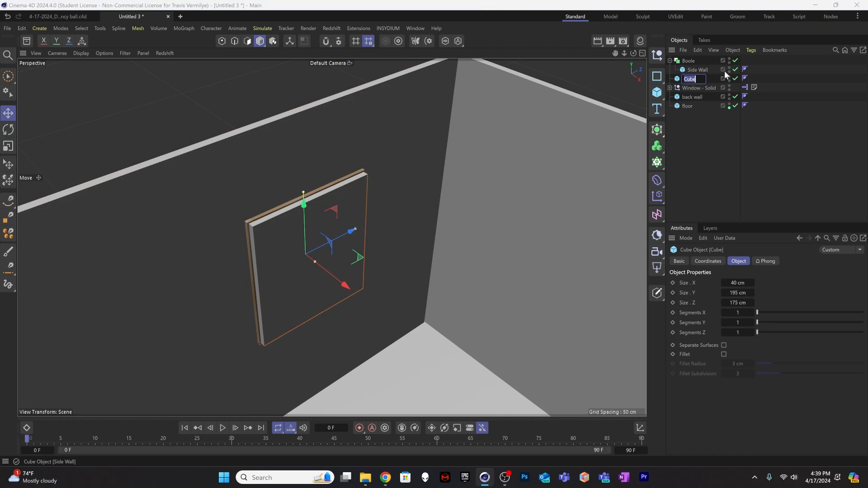
text(window hole)
key(Return)
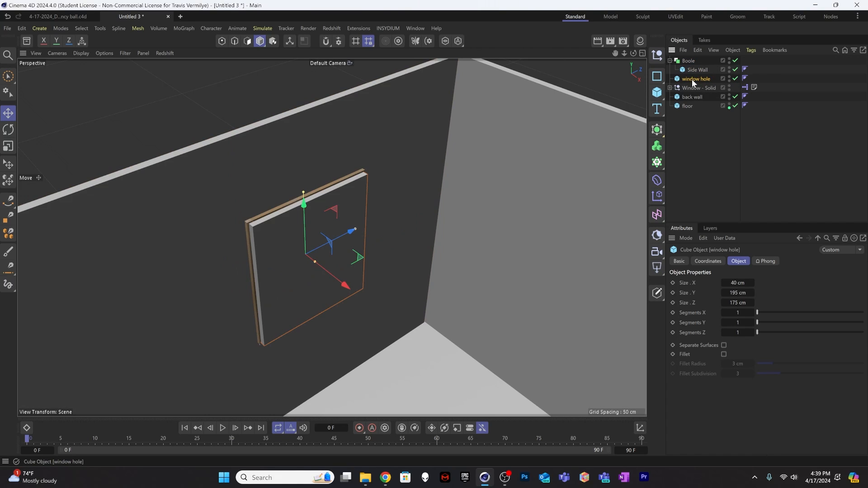
drag(695, 79, 695, 72)
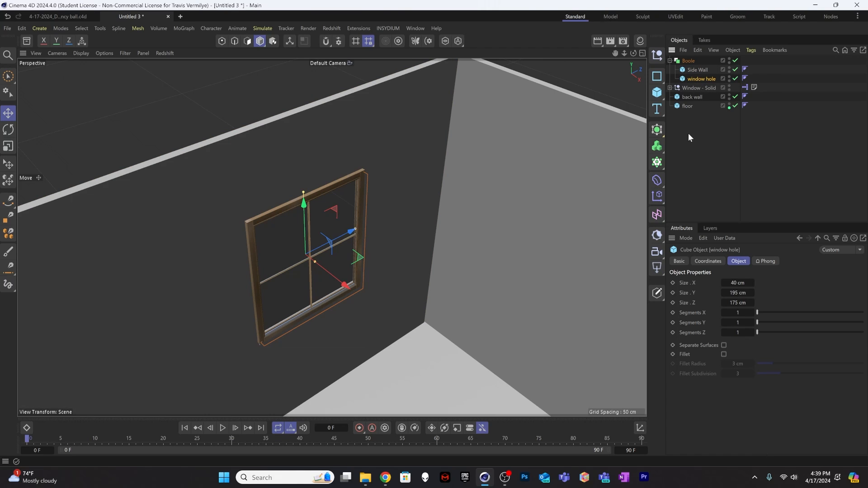
click(703, 148)
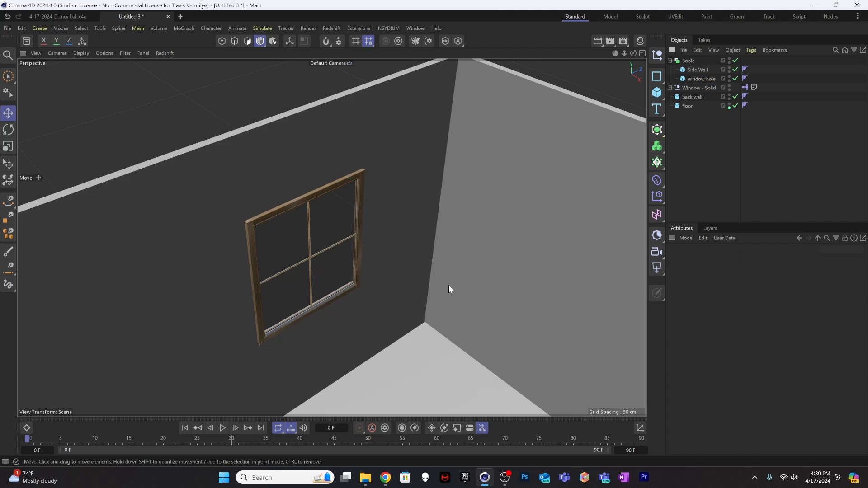
Add a sphere to the room and set its radius to 50 cm
scroll(407, 267, down, 5)
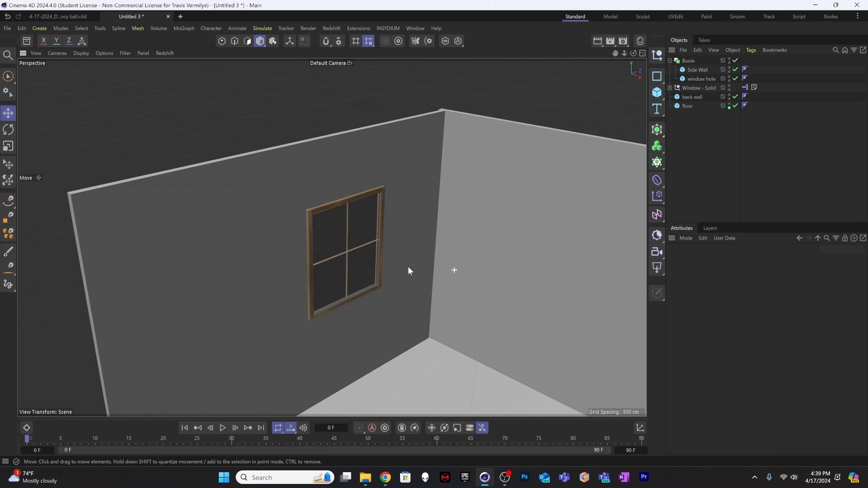
alt+drag(408, 271, 461, 296)
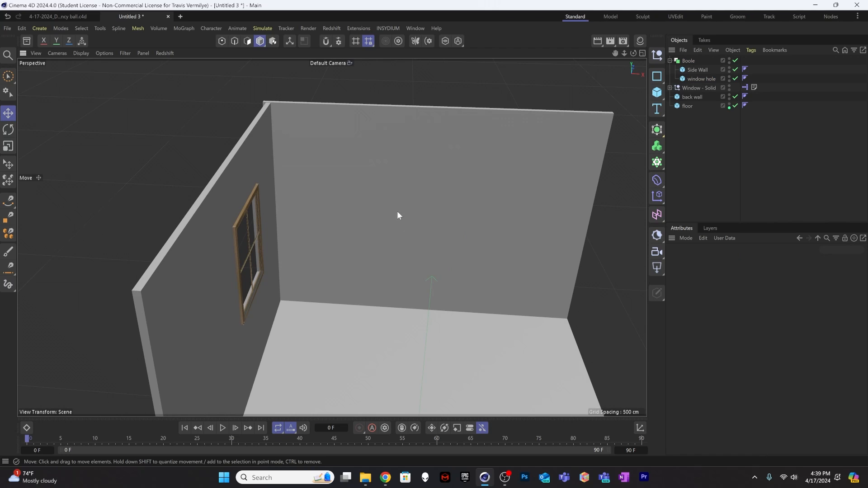
mouse_move(393, 246)
alt+mouse_down()
mouse_move(374, 235)
mouse_move(389, 230)
alt+mouse_up()
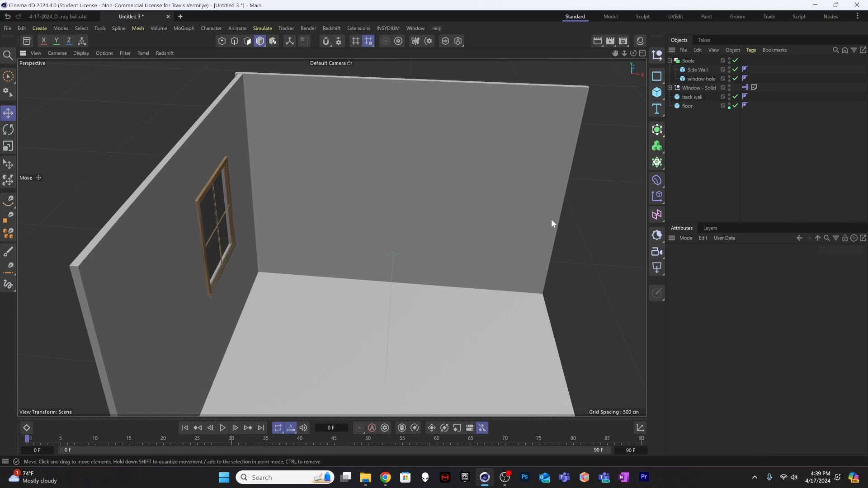
click(657, 92)
click(736, 140)
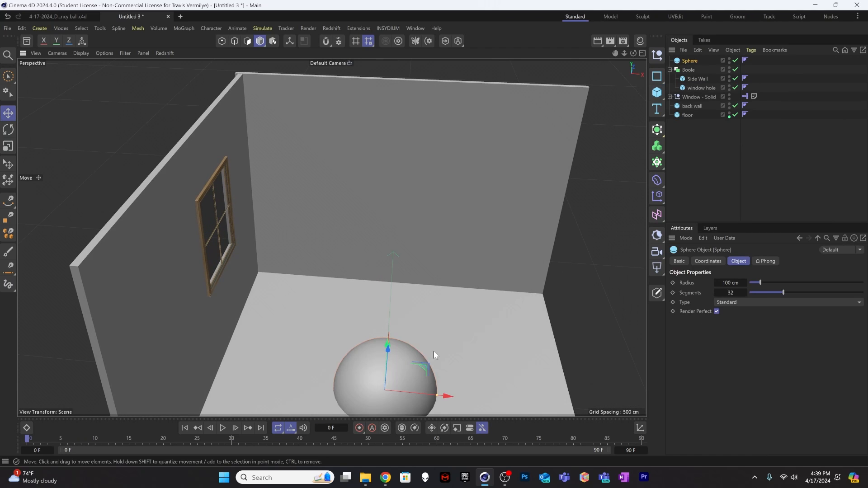
click(727, 282)
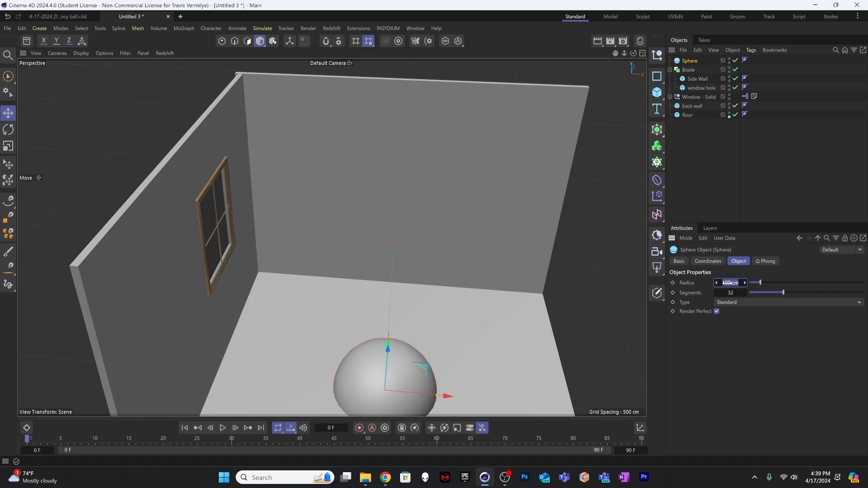
text(60)
key(Return)
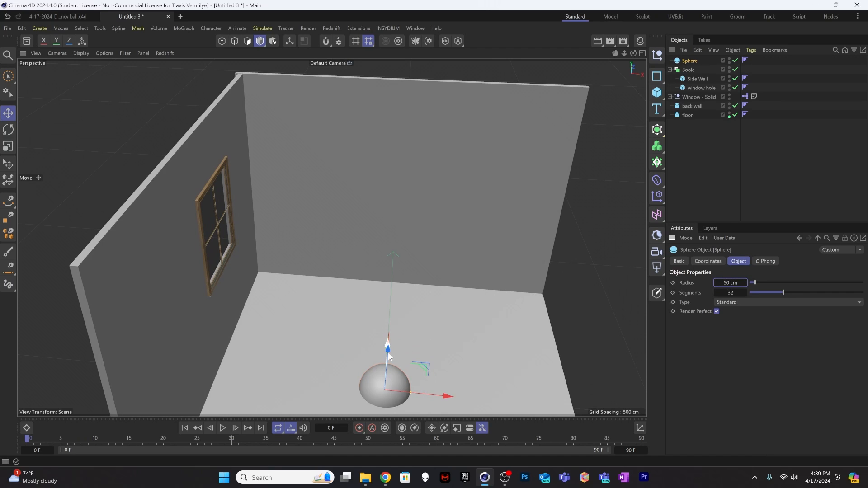
Raise the sphere along the Y axis so it floats above the floor in the middle of the room
drag(388, 347, 395, 205)
alt+middle_drag(463, 288, 428, 283)
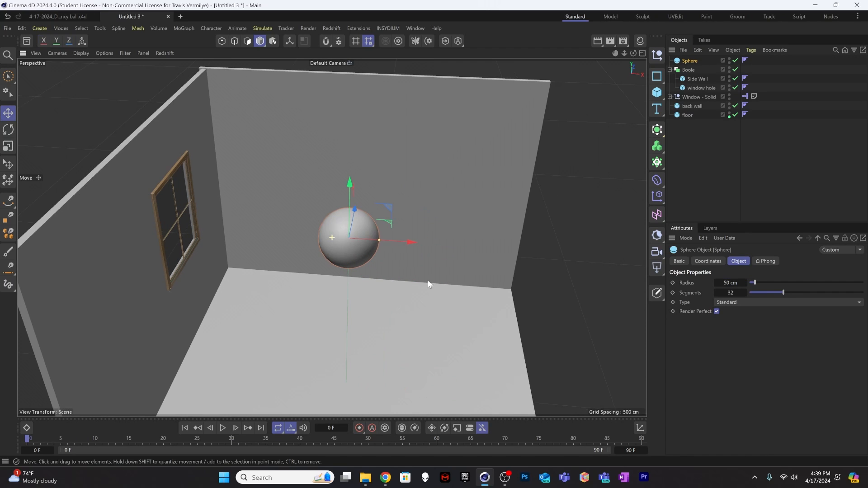
click(727, 282)
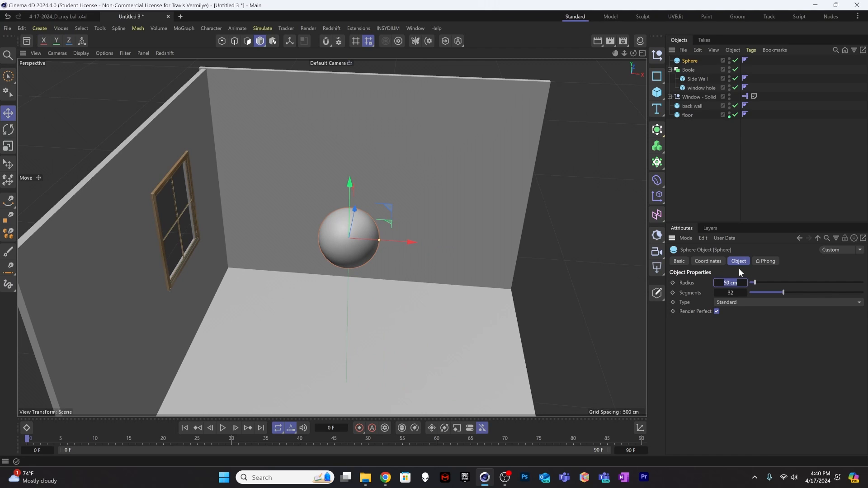
alt+drag(391, 264, 366, 224)
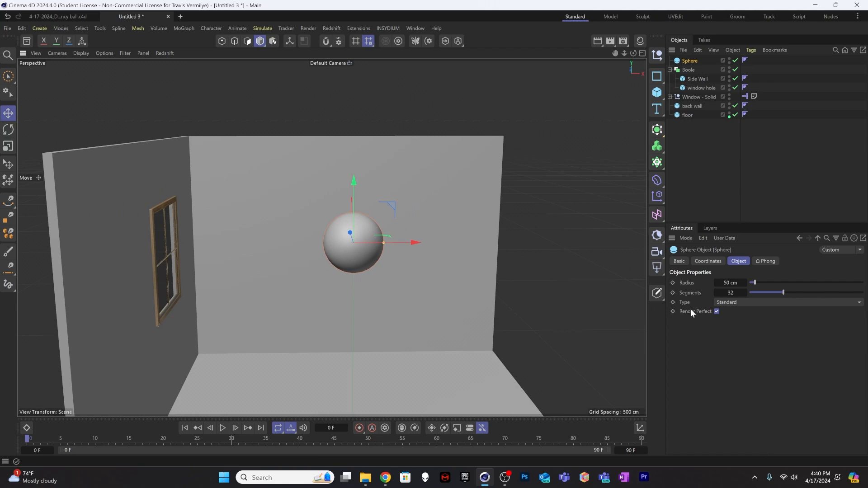
Change the sphere's type to Icosahedron and display wireframe lines over the shaded objects in the viewport
click(735, 302)
click(740, 364)
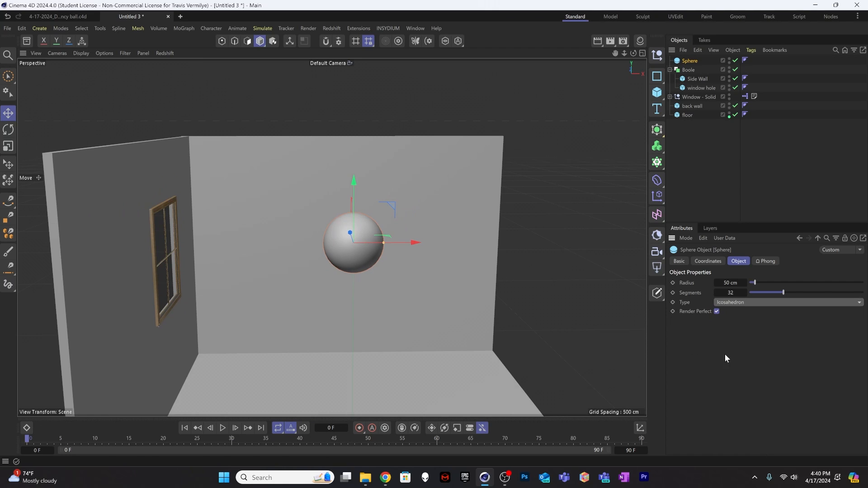
key(n)
key(b)
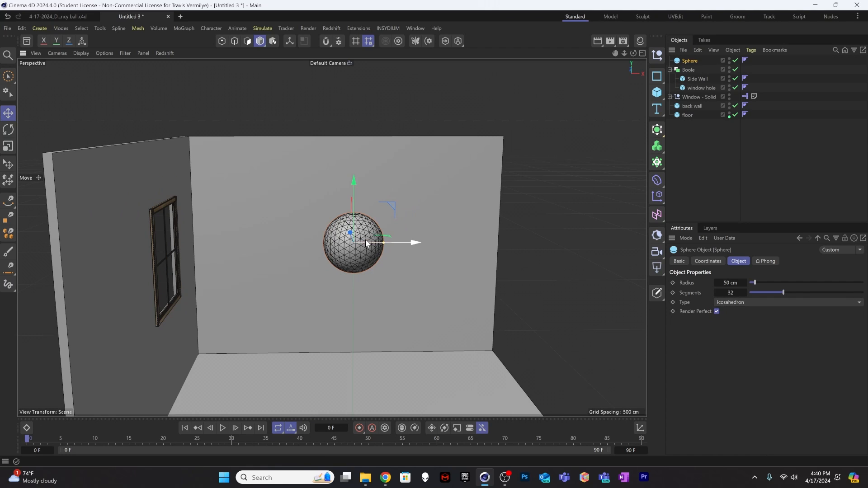
scroll(367, 238, up, 3)
alt+drag(367, 231, 350, 257)
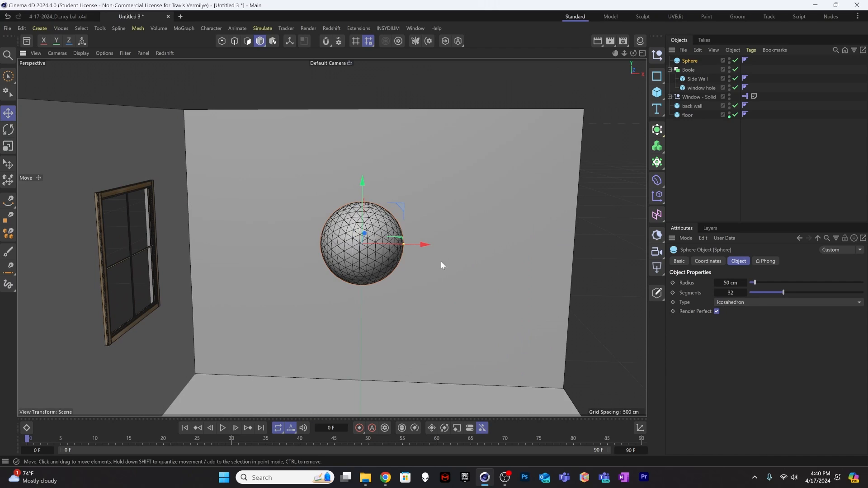
Set the sphere's segments to 64 and return the viewport to shading without wireframe lines
click(729, 293)
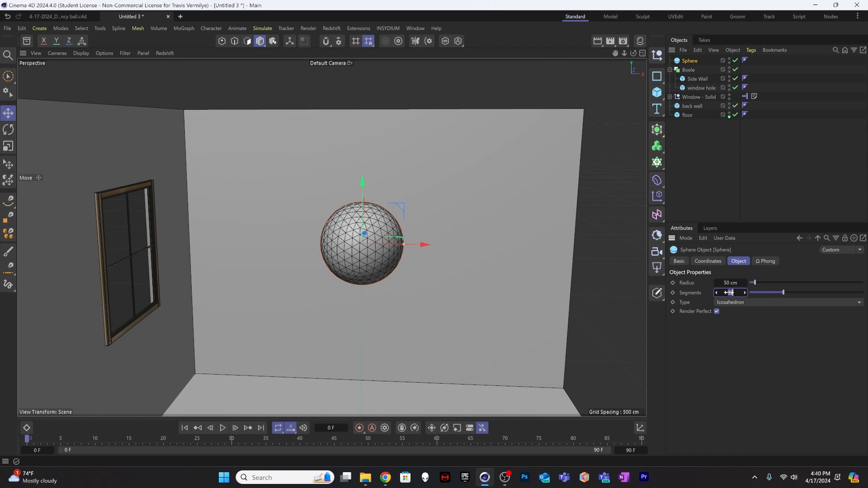
text(64)
key(Return)
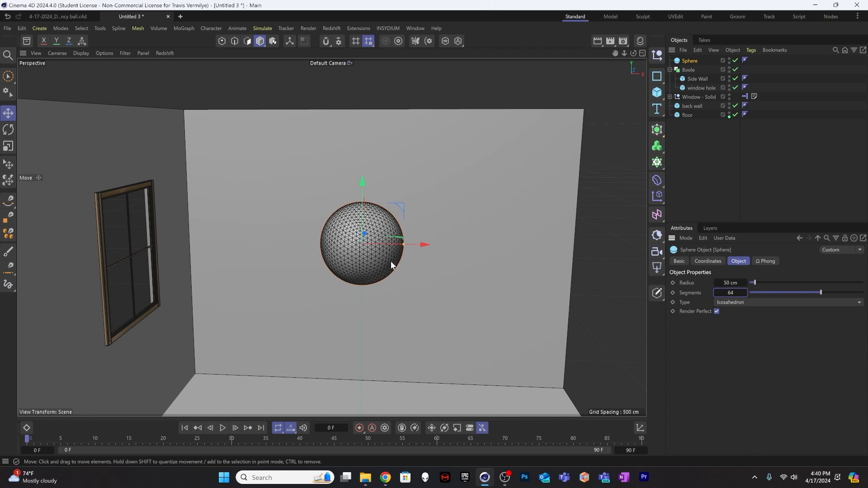
key(n)
key(a)
Raise the sphere along the Y axis until it sits just above the top edge of the back wall
alt+drag(403, 271, 353, 270)
drag(355, 174, 355, 111)
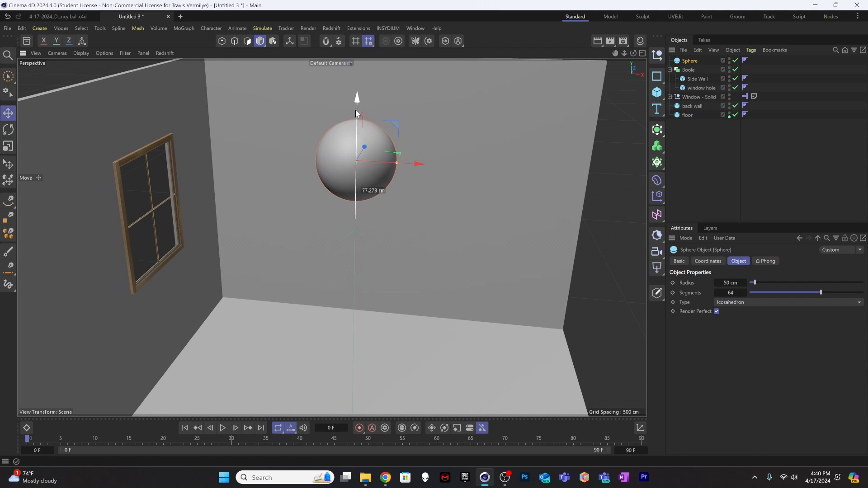
alt+drag(345, 175, 369, 91)
alt+drag(364, 120, 344, 210)
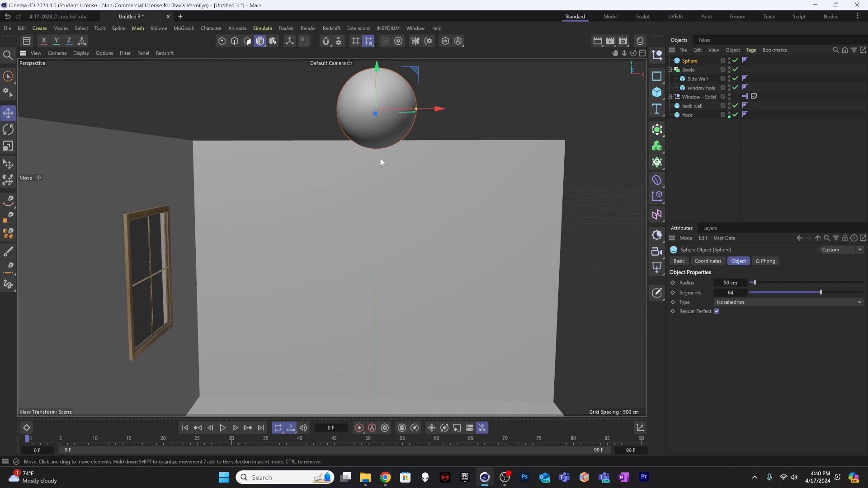
alt+drag(380, 162, 347, 233)
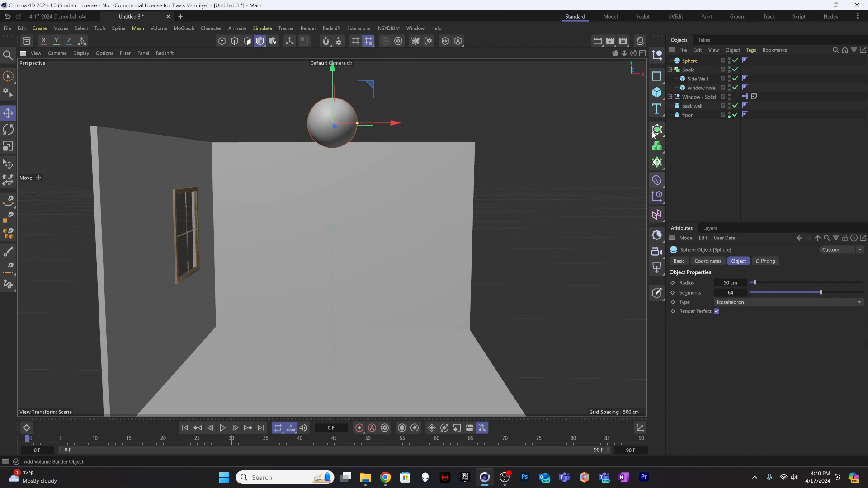
Add a cube, flatten it to about 15 cm in Y, and place it directly beneath the sphere
click(660, 92)
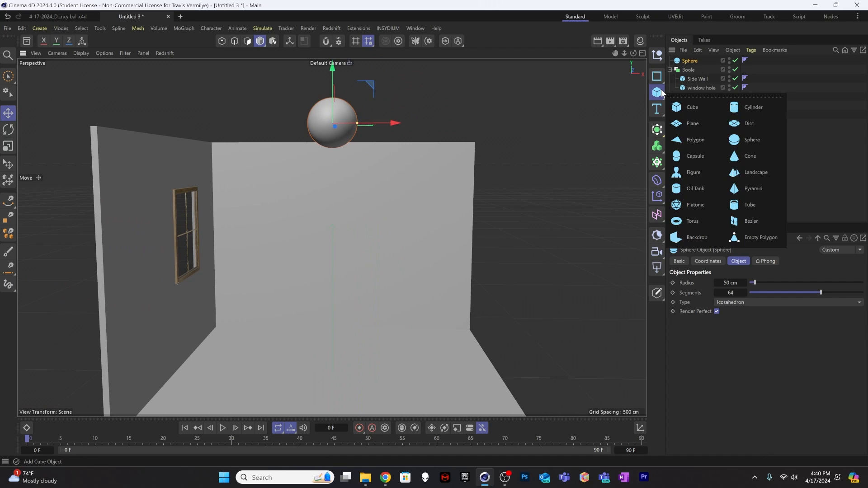
click(682, 107)
drag(337, 312, 326, 145)
alt+drag(339, 187, 361, 137)
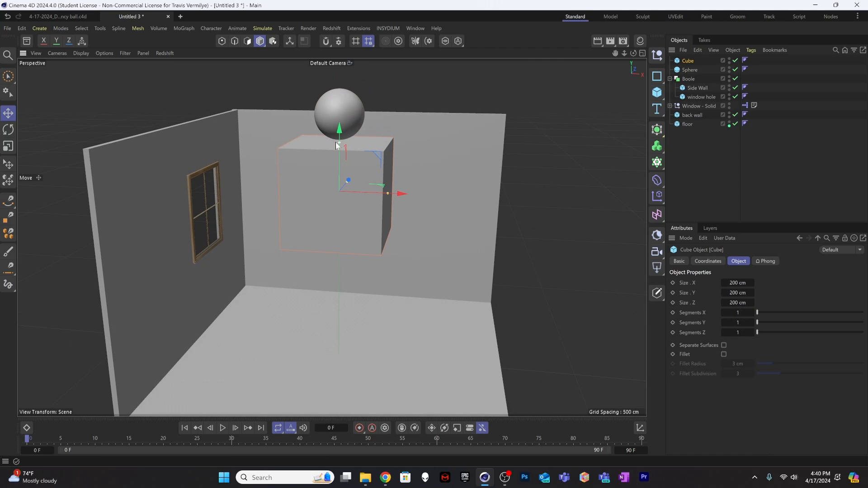
mouse_move(340, 144)
mouse_down()
mouse_move(339, 193)
mouse_move(342, 118)
mouse_move(344, 142)
mouse_up()
drag(335, 95, 338, 101)
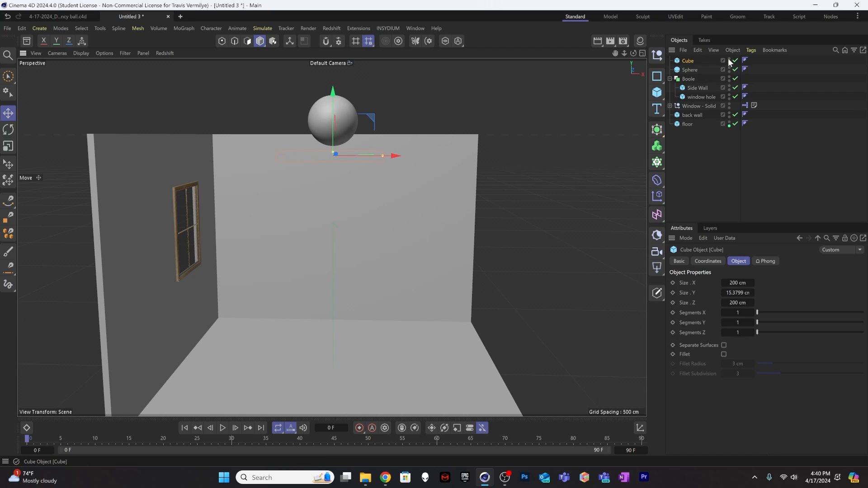
Hide the flat cube in the viewport and render, and rename it sphere holder
double_click(692, 61)
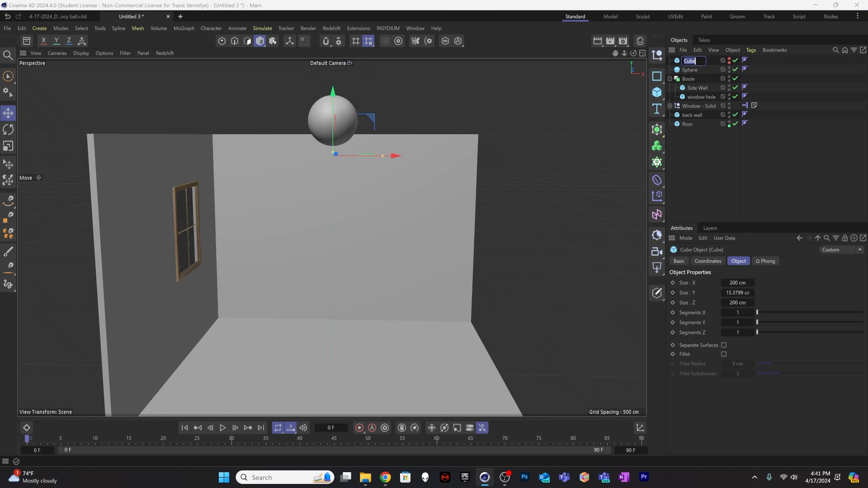
text(sphere holder)
key(Return)
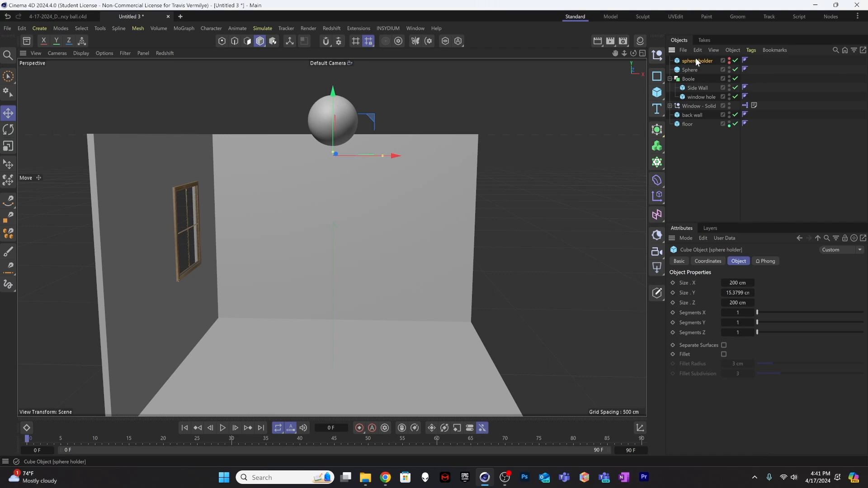
Add a Collider simulation tag to the sphere holder
click(750, 50)
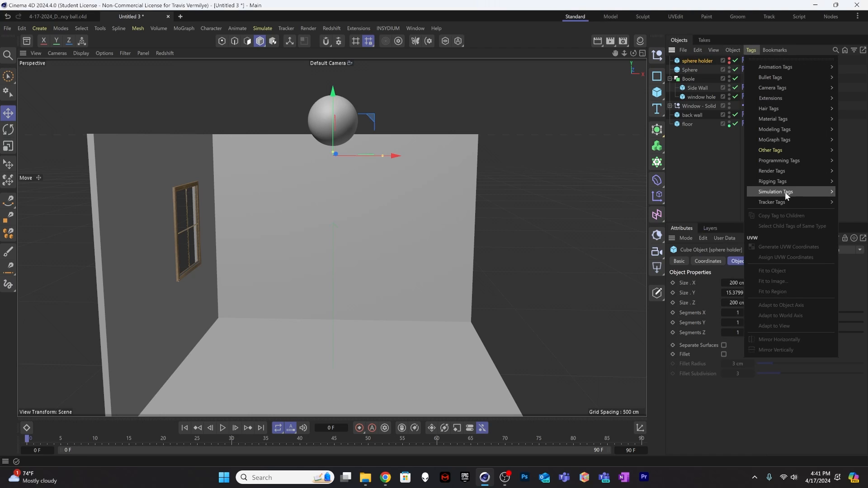
mouse_move(785, 192)
click(708, 311)
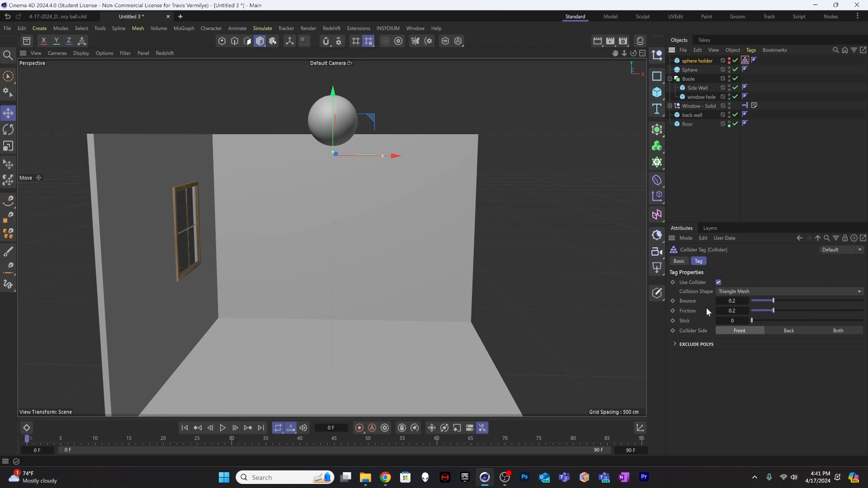
Add a Collider simulation tag to the floor
click(451, 349)
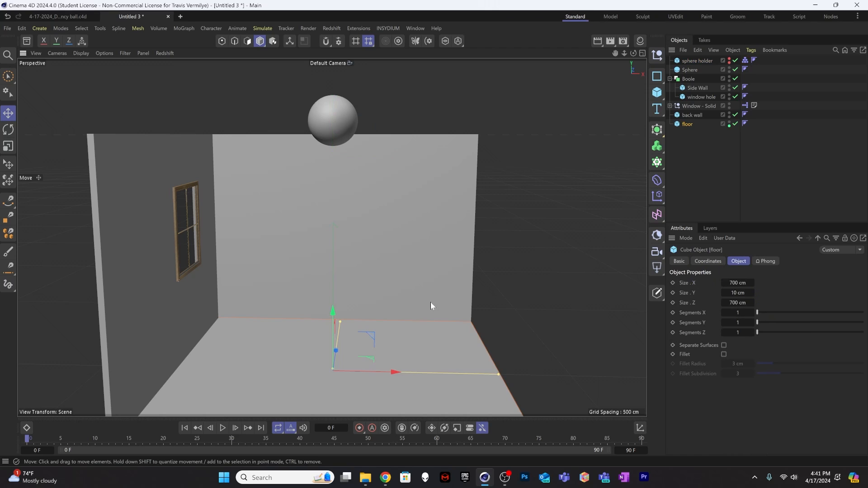
click(752, 50)
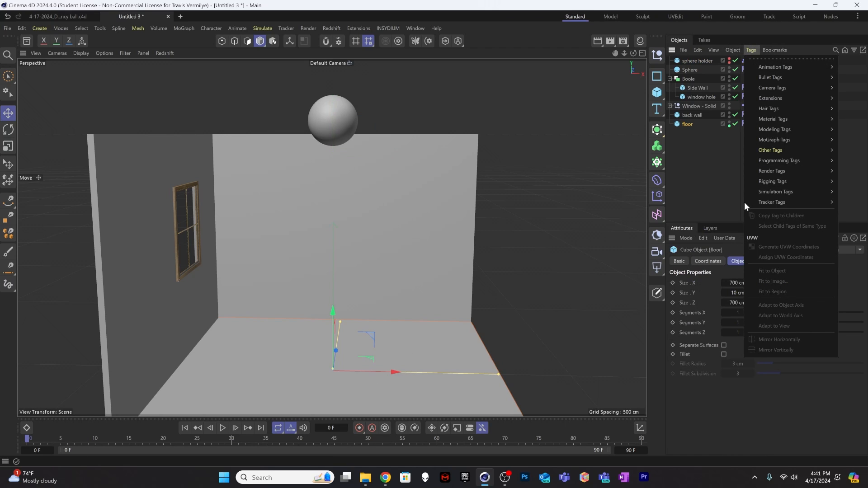
mouse_move(758, 190)
click(716, 309)
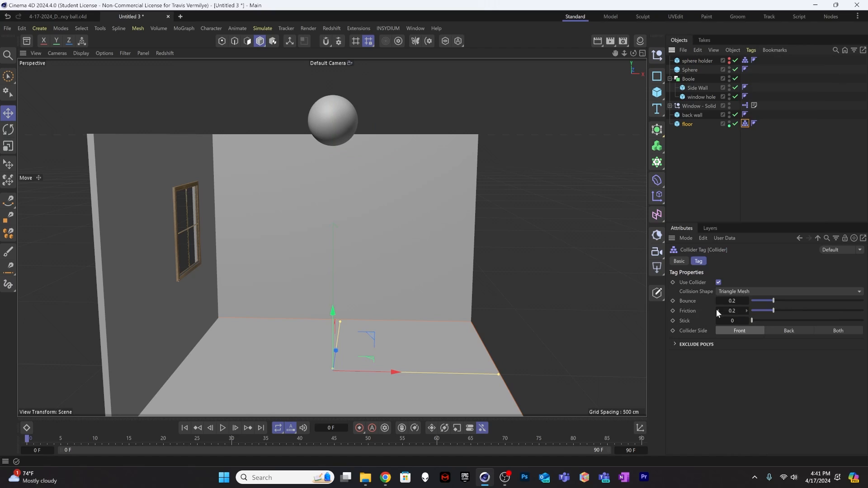
Rename the sphere object as ball
click(690, 71)
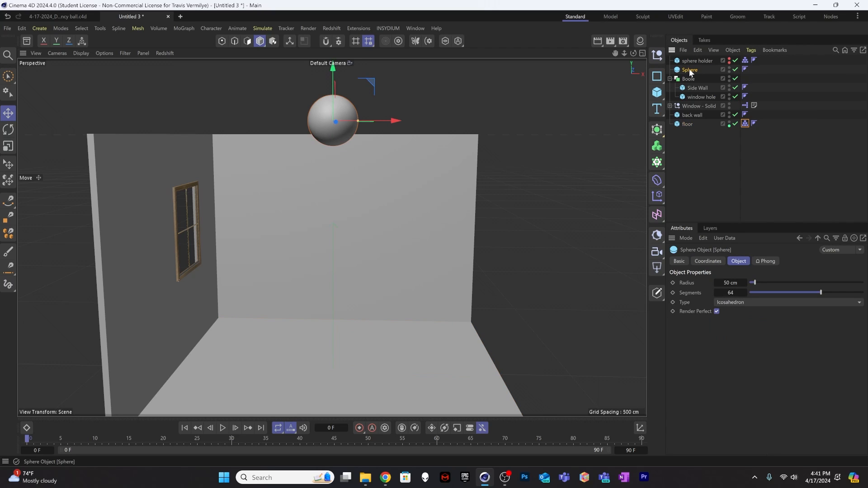
double_click(691, 70)
text(ball)
key(Return)
Add a Balloon simulation tag to the ball and open the tag's Balloon settings
click(751, 50)
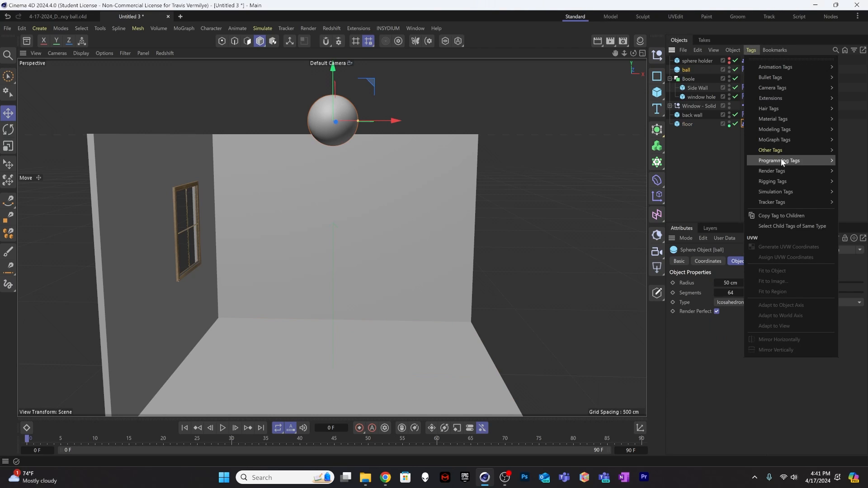
mouse_move(791, 190)
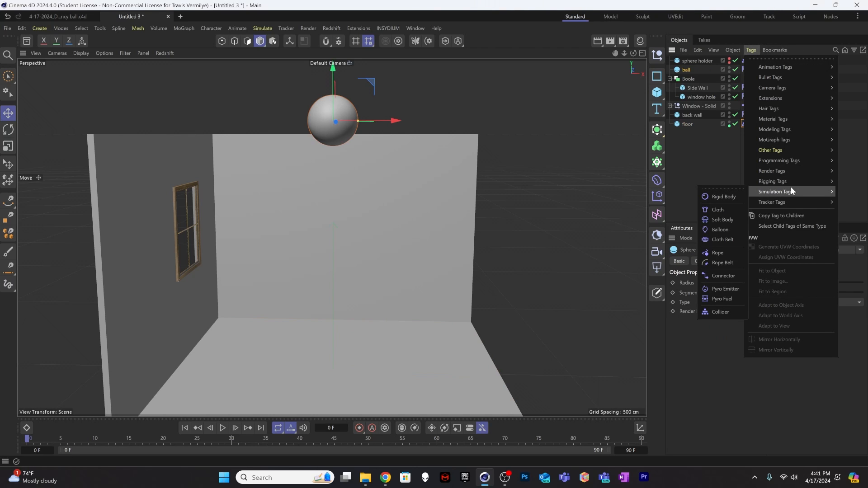
click(725, 230)
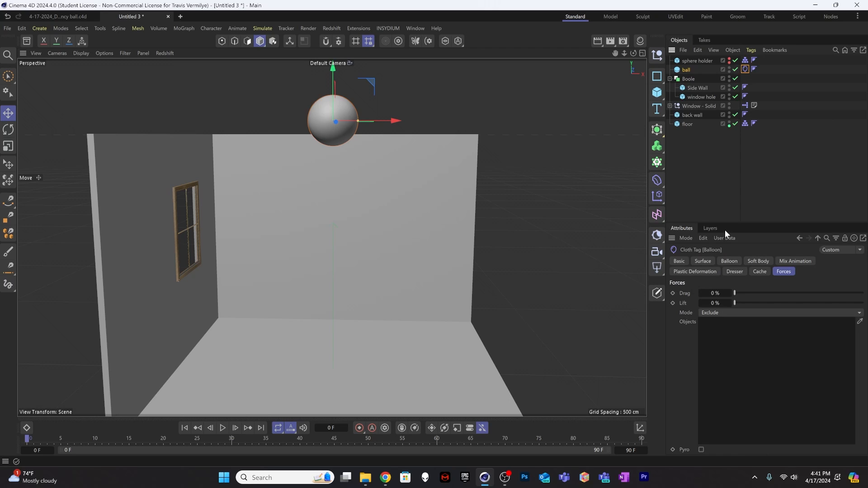
click(729, 261)
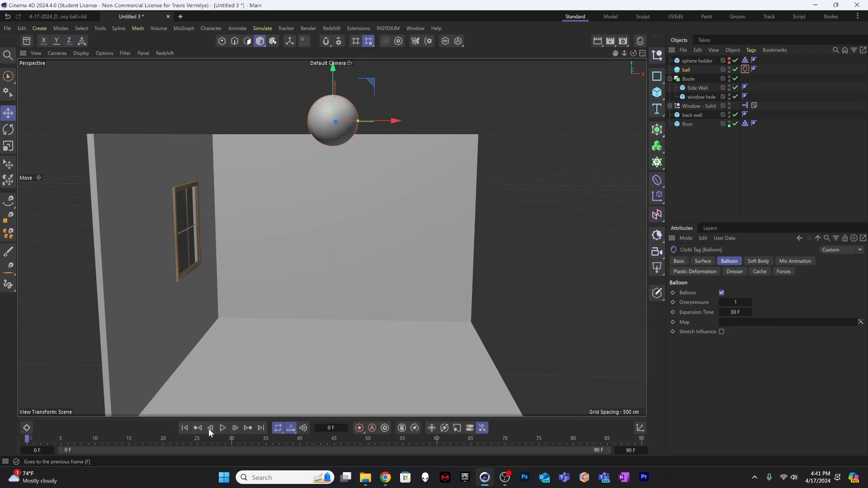
Play the simulation twice from the first frame to examine how the ball lands on its holder, and rewind it
click(223, 429)
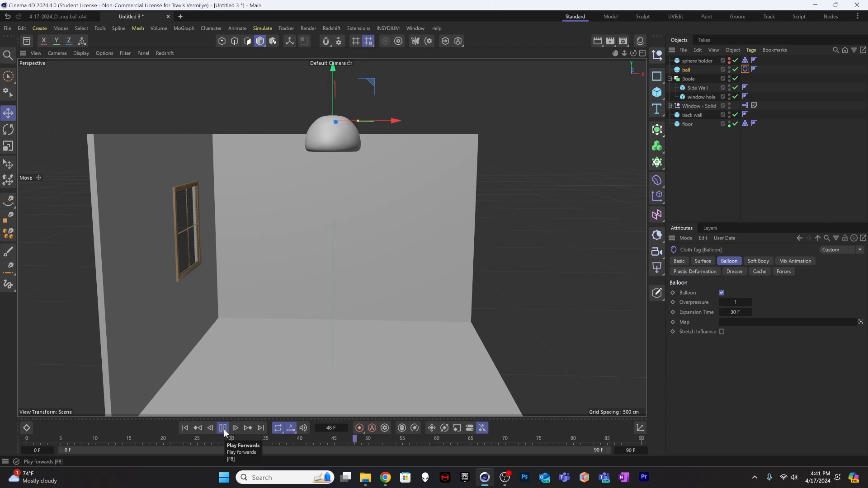
click(222, 428)
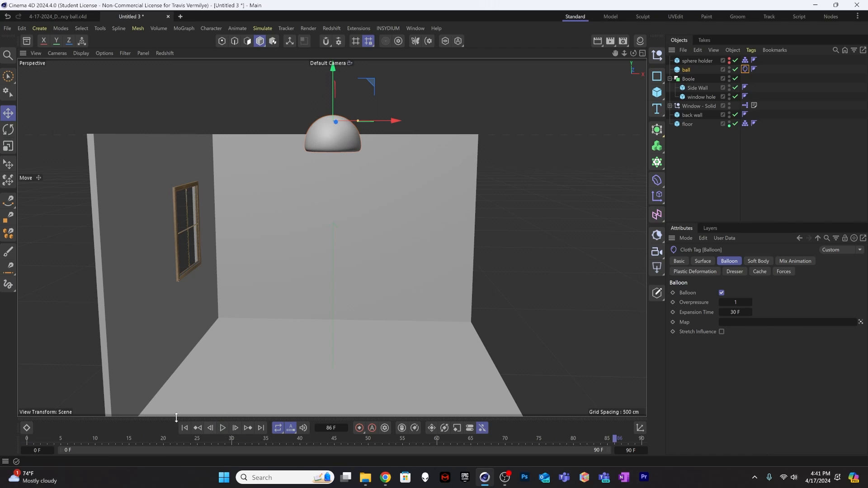
click(185, 428)
click(221, 429)
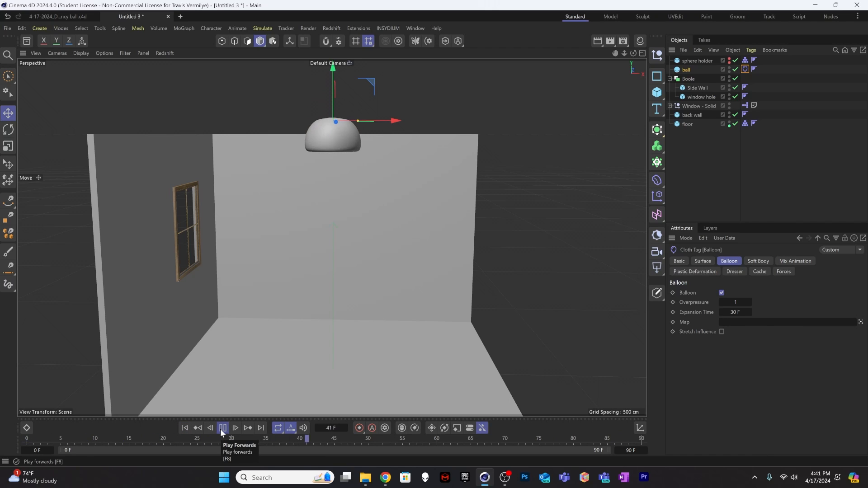
click(220, 429)
click(184, 428)
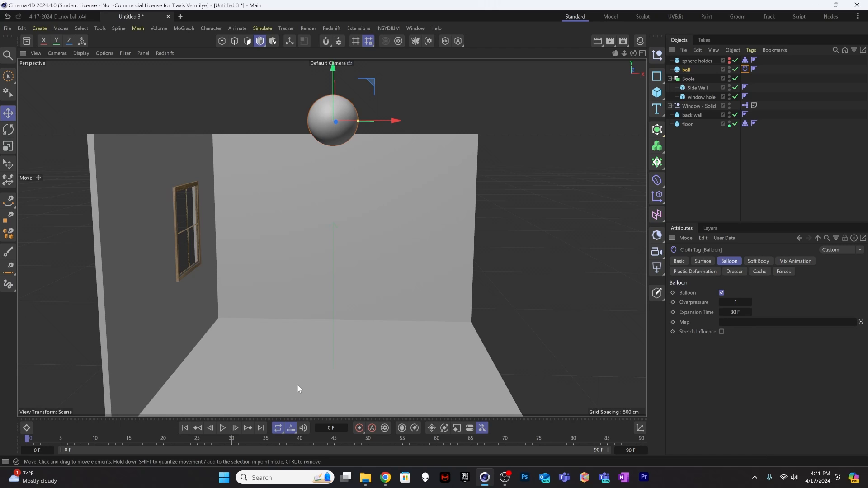
Set the balloon's overpressure to 2 and its expansion time to 10 F
click(743, 305)
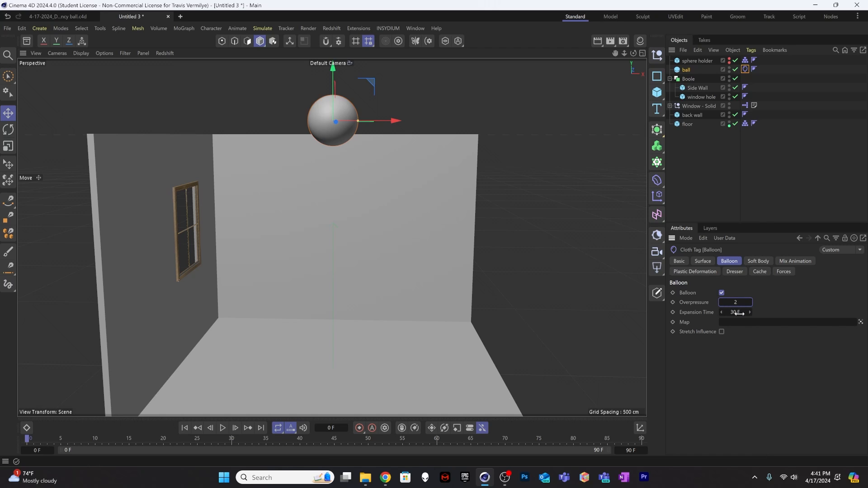
key(Tab)
click(185, 427)
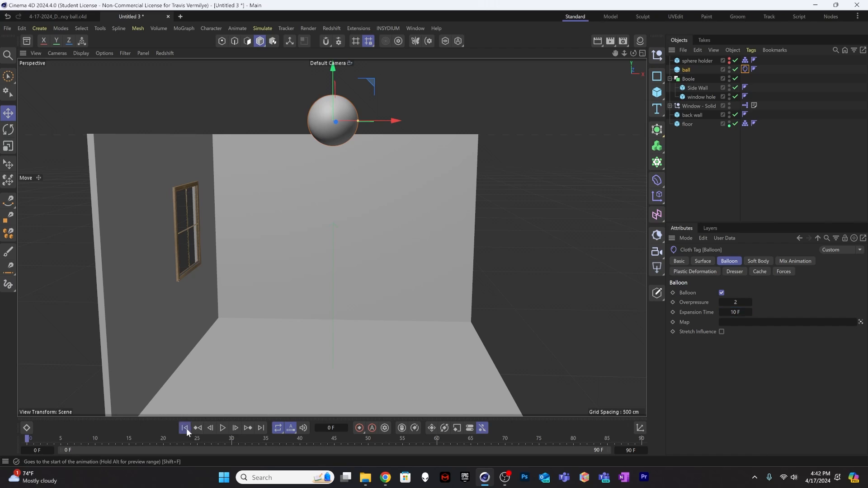
Replay the simulation to check the ball's inflation with the new balloon settings, and return to the first frame
click(219, 427)
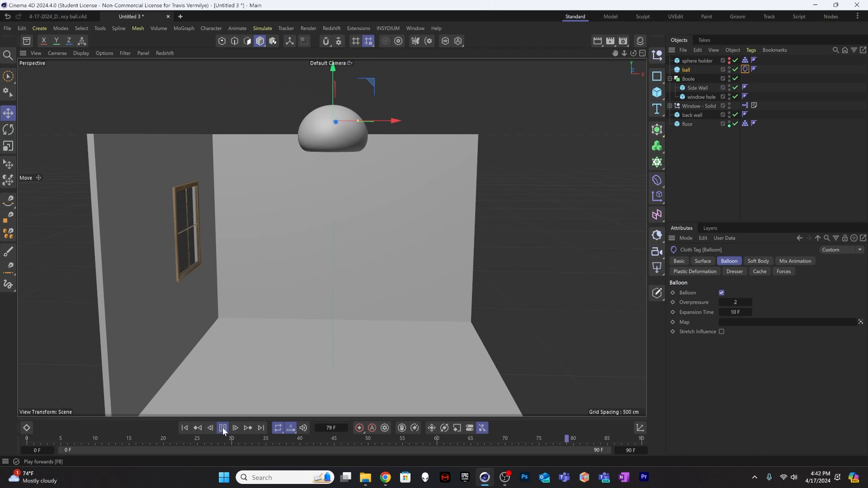
click(185, 428)
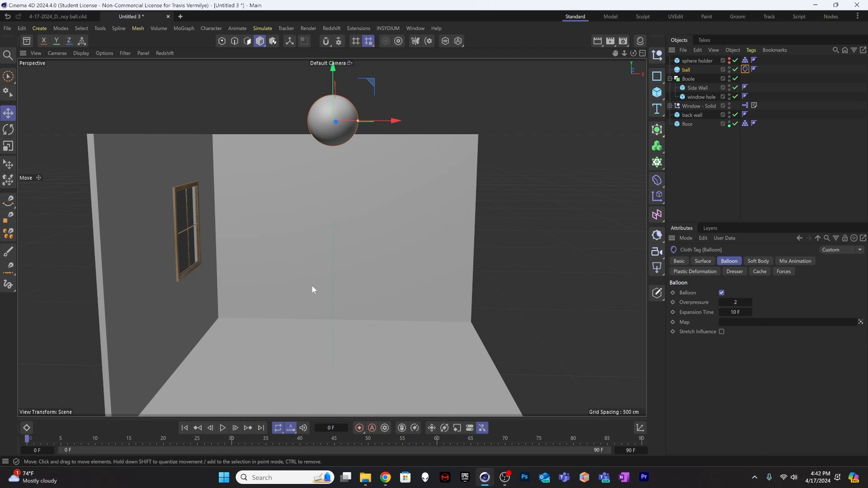
click(222, 427)
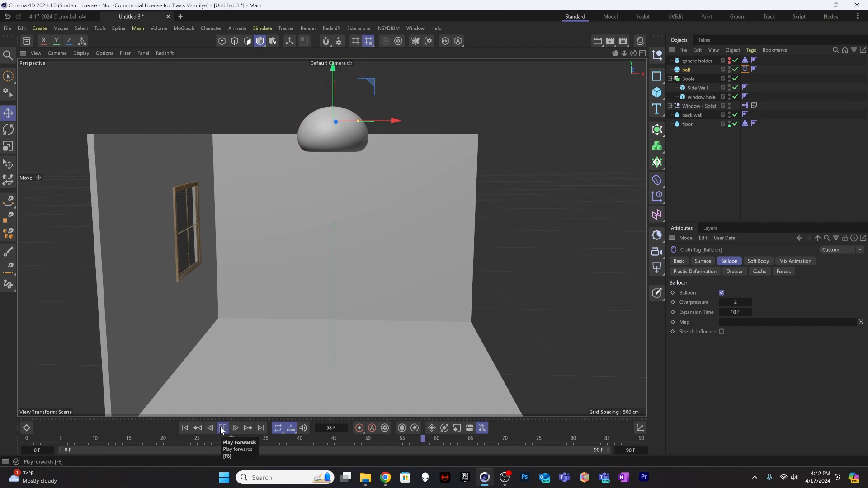
click(184, 428)
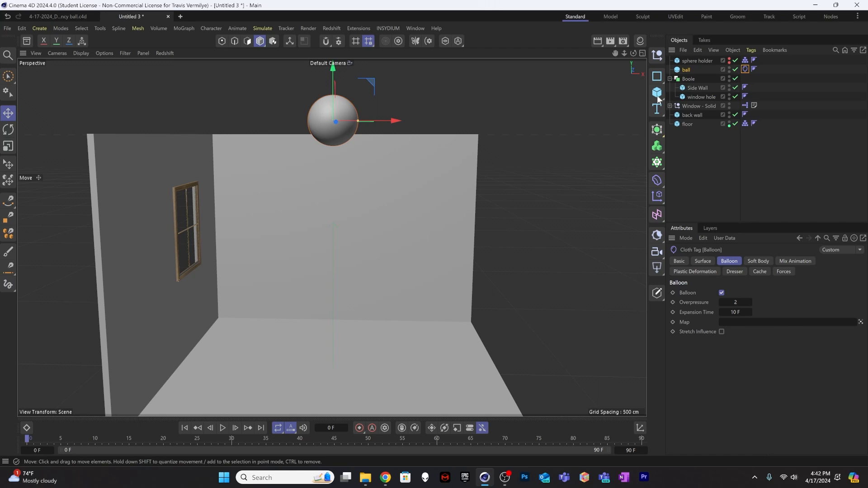
Extend the animation's end frame to 490 F
click(631, 450)
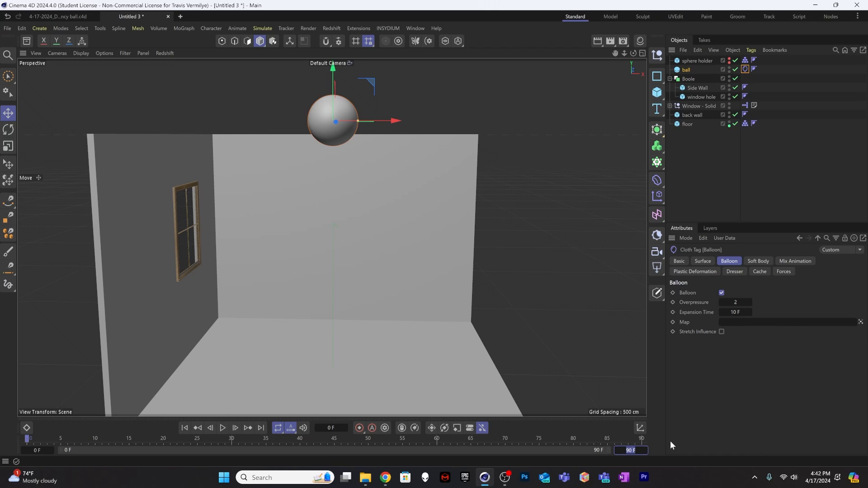
text(450)
key(BackSpace)
key(BackSpace)
text(90)
key(Return)
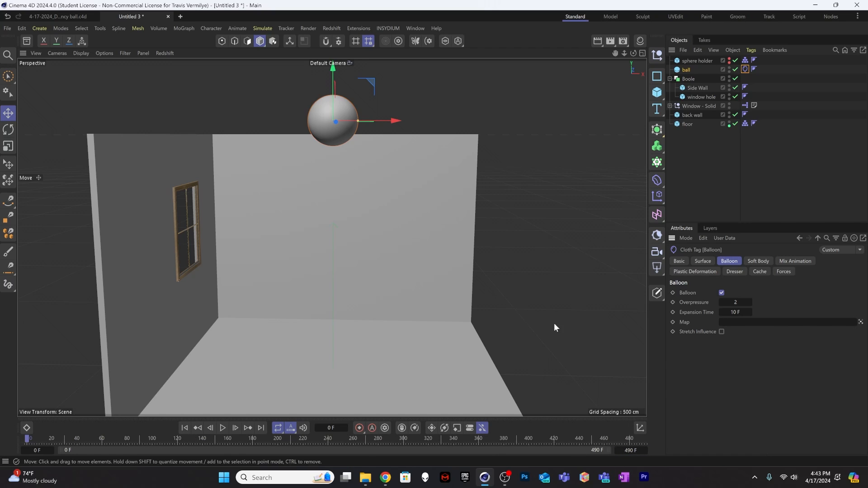
Set the animation's end frame to 390 F and clear the object selection
click(628, 450)
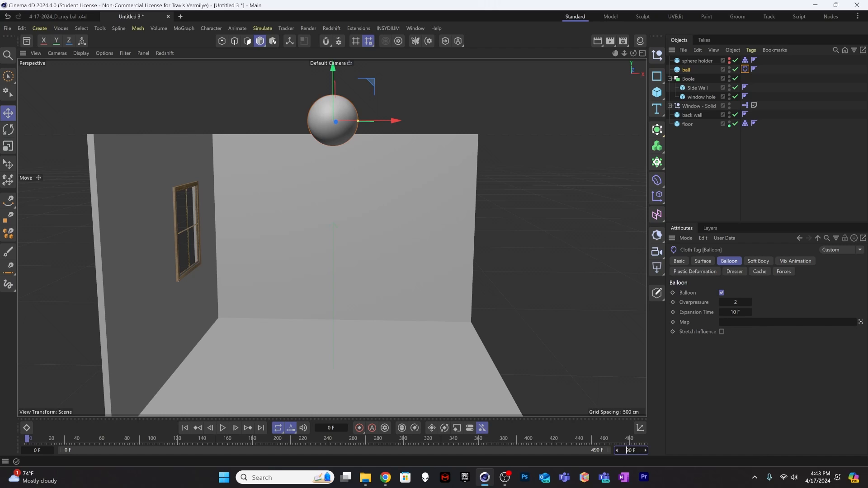
key(Return)
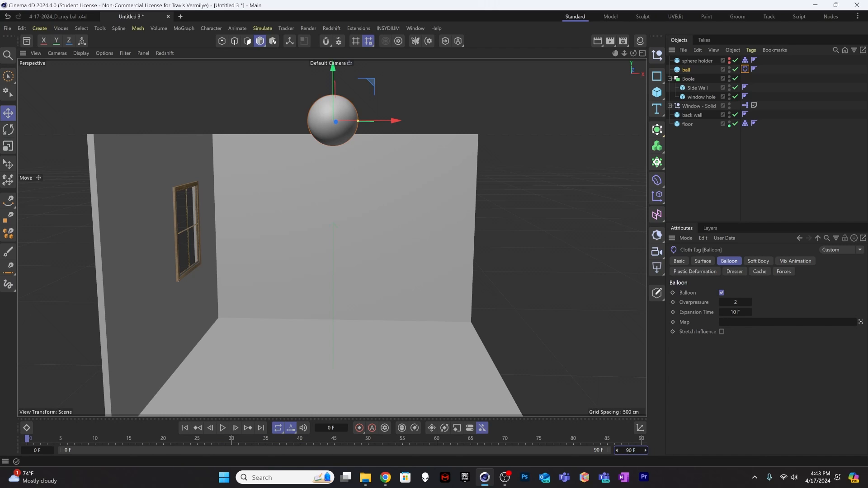
text(3)
click(677, 443)
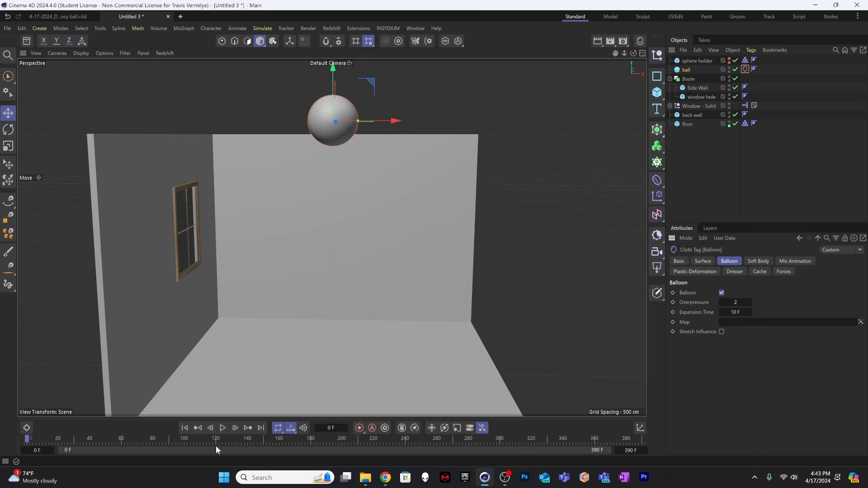
click(700, 193)
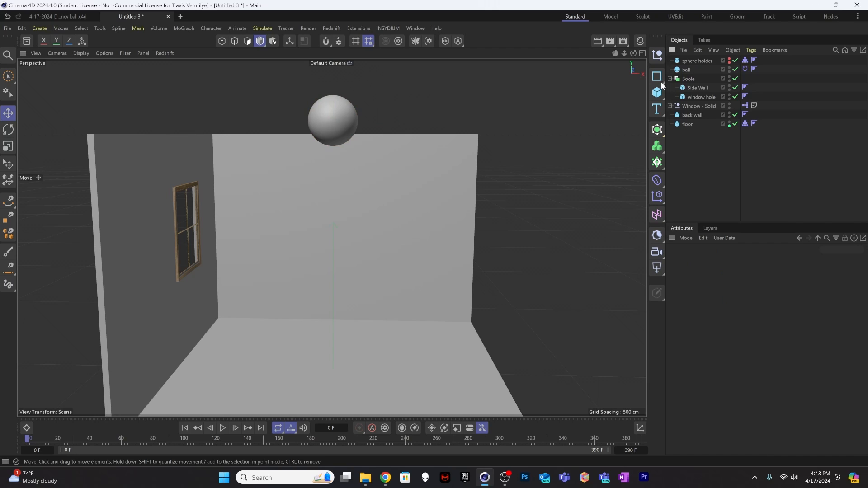
Keyframe the sphere holder under the ball at frame 90, and at frame 91 keyframe it moved along X, clear of the ball
click(692, 60)
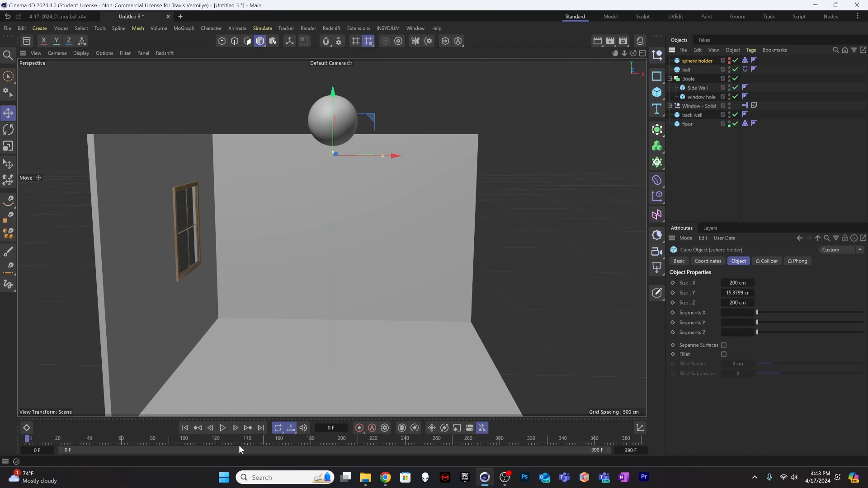
mouse_move(169, 440)
mouse_down()
mouse_move(156, 439)
mouse_move(169, 439)
mouse_up()
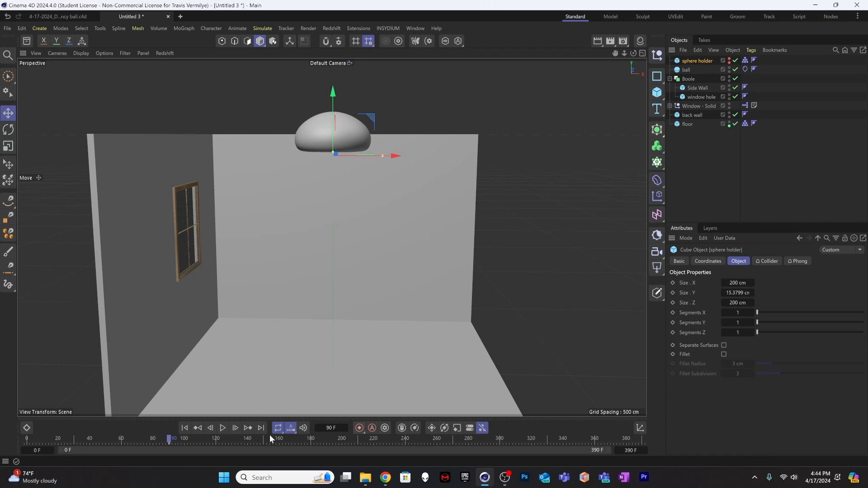
click(235, 427)
drag(391, 156, 617, 170)
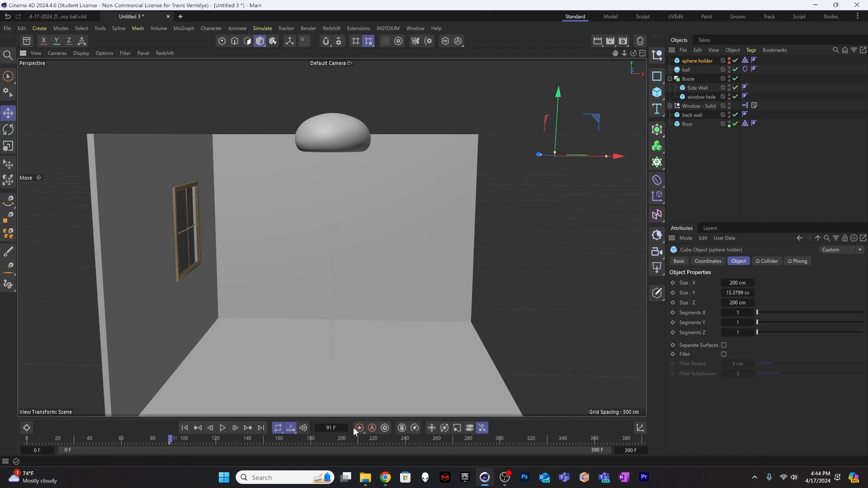
Play the simulation from the first frame to check how the ball drops to the floor once its holder moves away
click(188, 427)
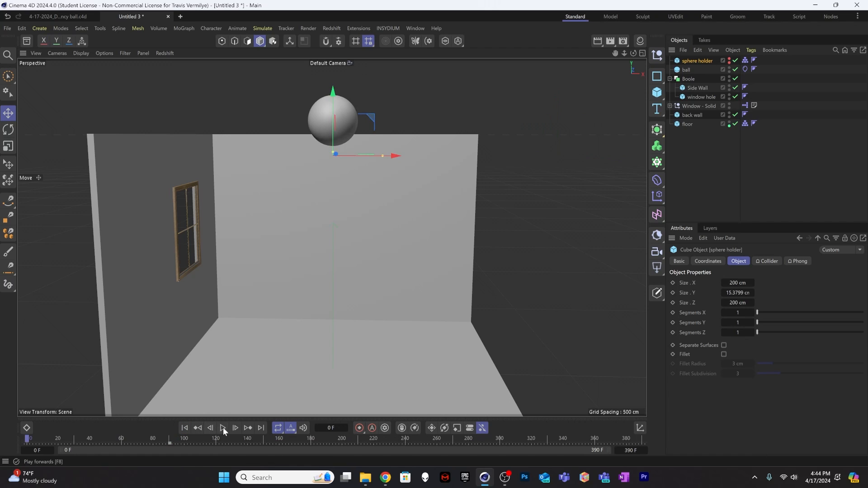
click(223, 427)
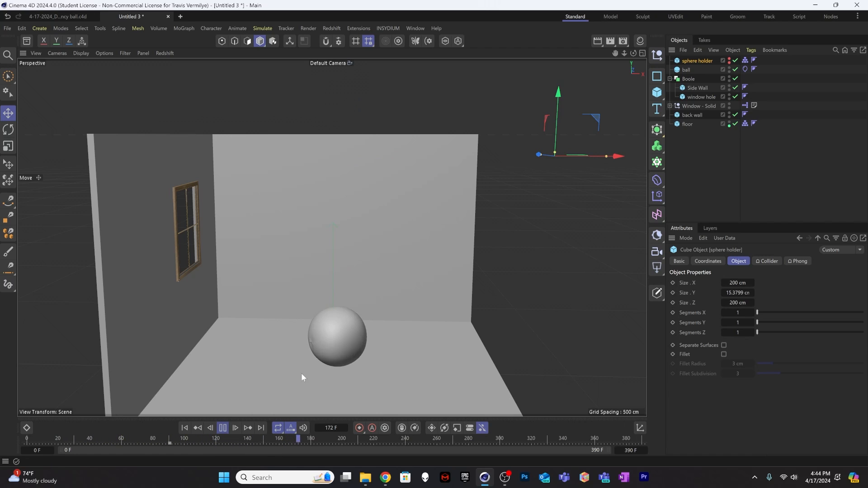
click(224, 428)
Set the gravity in the project's simulation scene settings to -200 cm
click(712, 145)
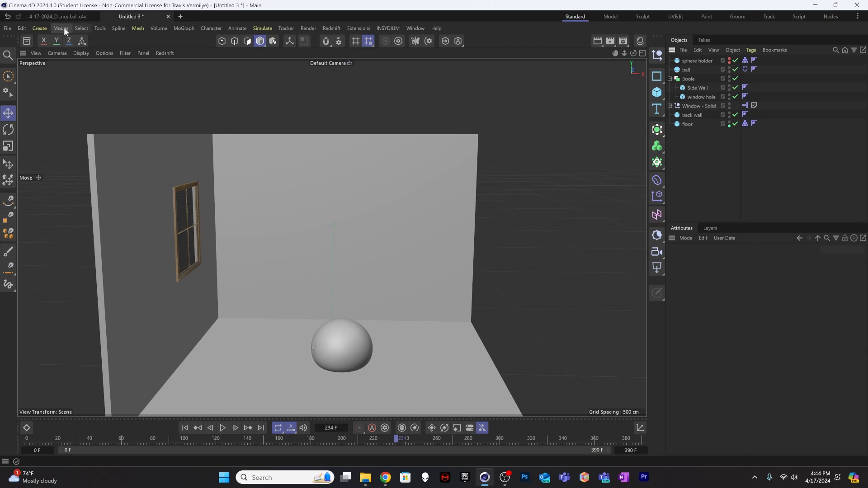
click(22, 28)
click(48, 148)
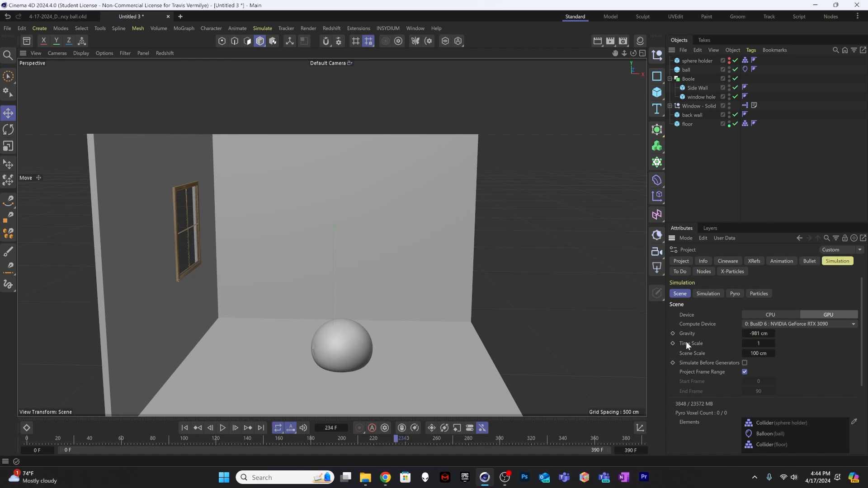
click(759, 334)
text(-200)
key(Return)
Replay the simulation to check the ball's fall under the new gravity, and return to the first frame
click(185, 428)
click(224, 428)
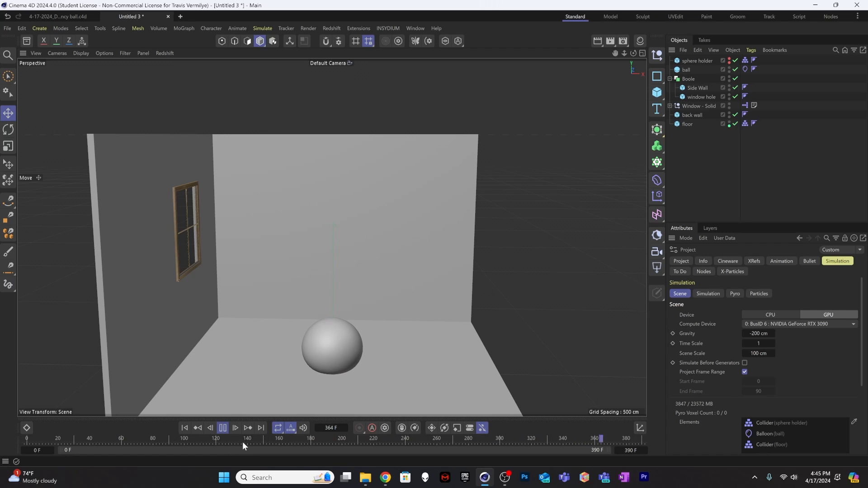
click(223, 429)
click(184, 427)
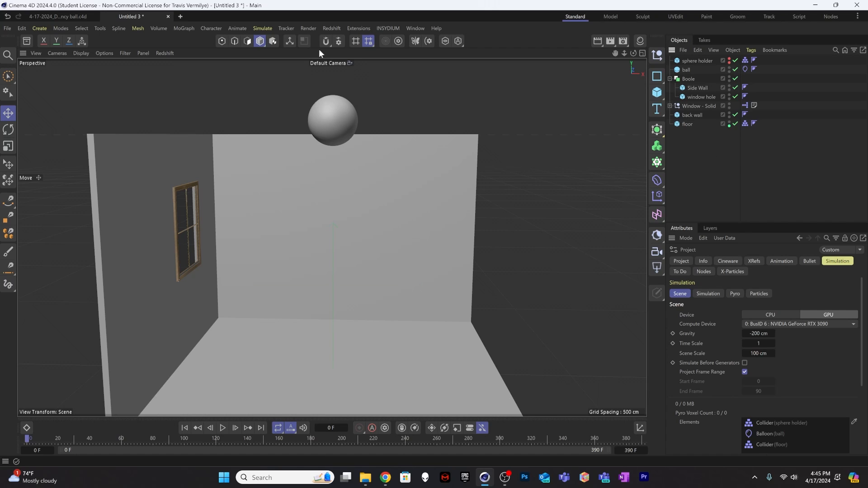
Detach the Simulate commands as a floating palette and dock it beside the viewport
click(261, 28)
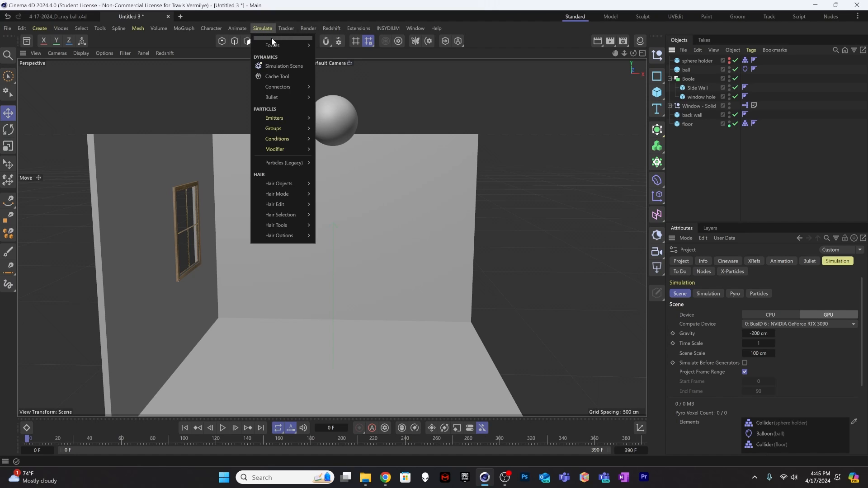
click(277, 36)
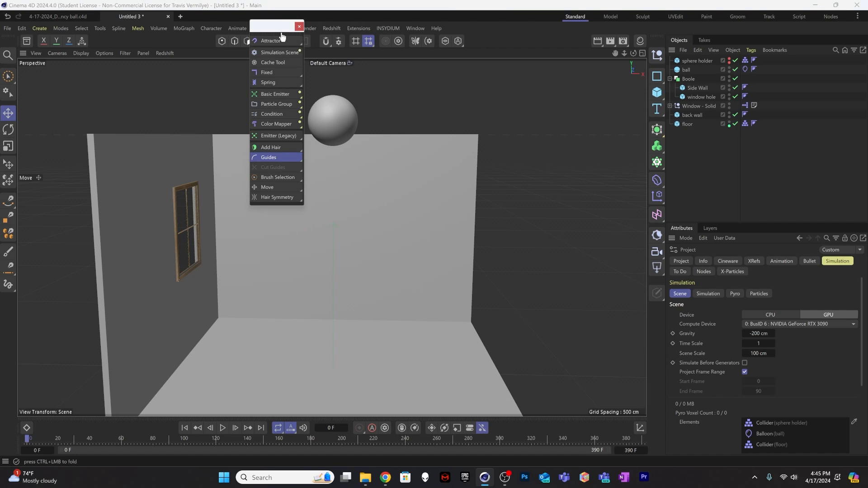
drag(282, 38, 661, 138)
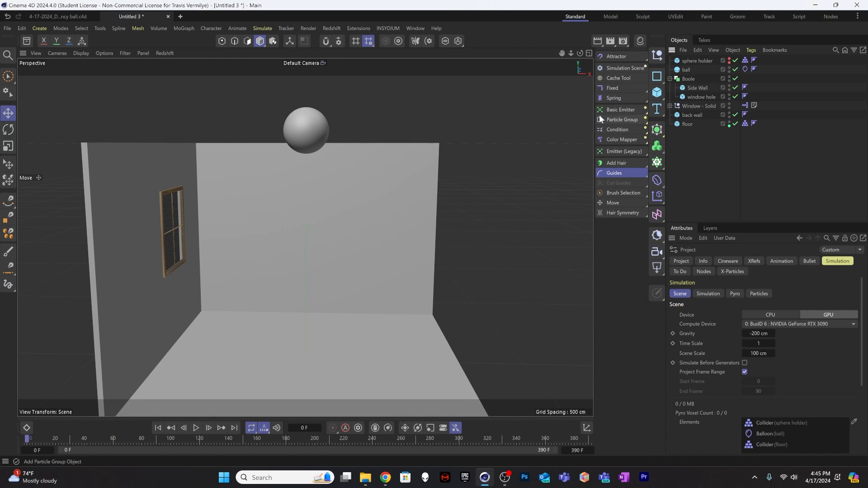
Add a Basic Emitter with a Cube emission shape and raise it above the floor to the middle of the room
click(629, 110)
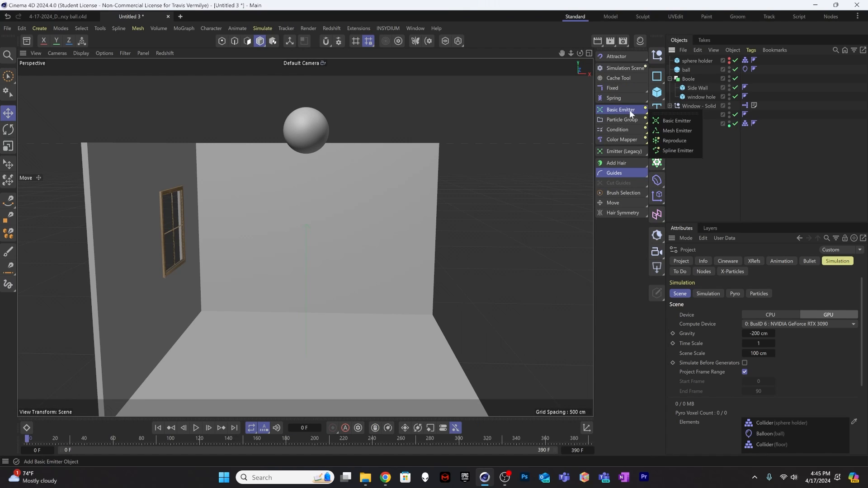
click(674, 121)
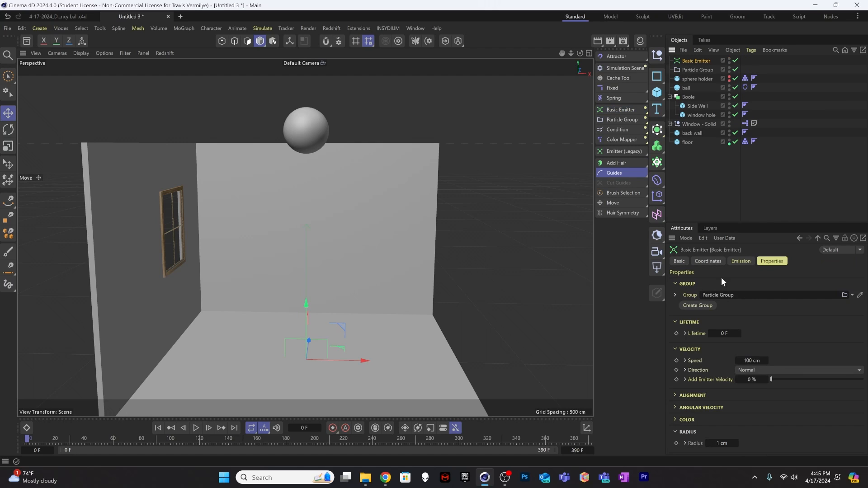
click(743, 262)
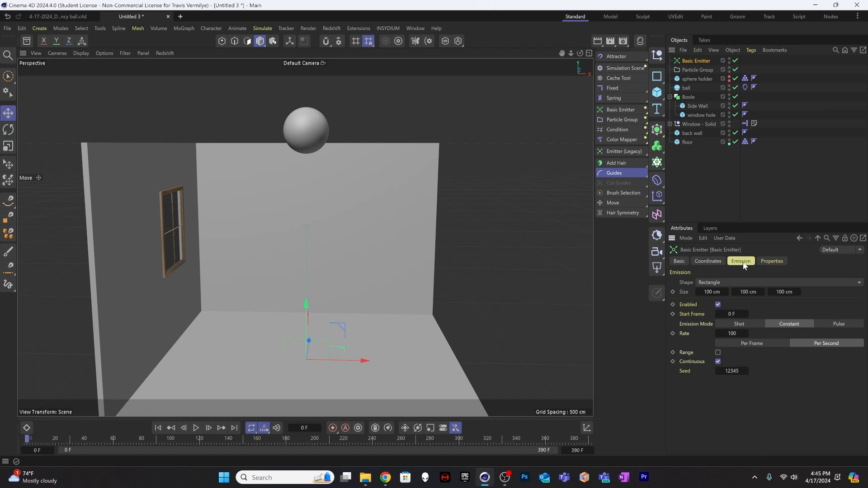
click(722, 284)
click(728, 313)
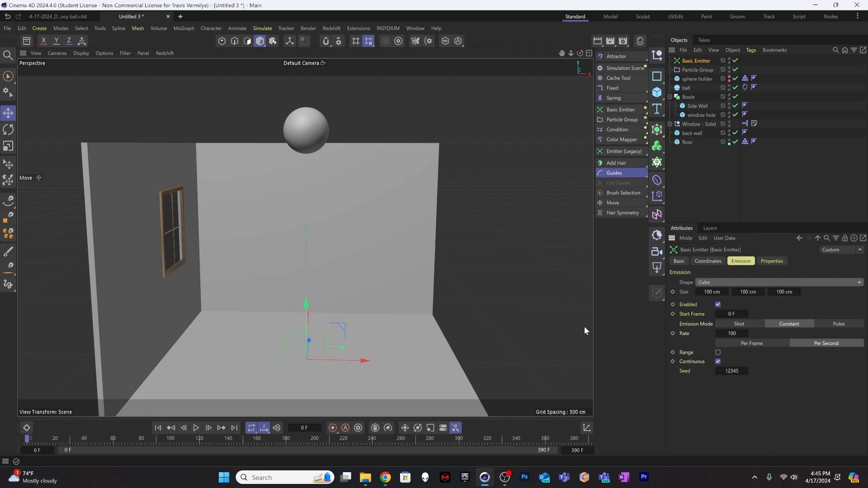
drag(307, 302, 303, 200)
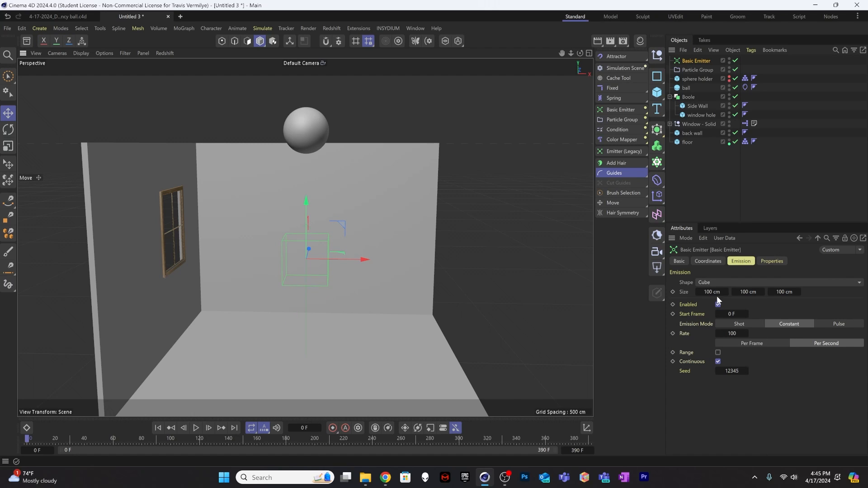
Set the emitter's size to 450 × 300 × 450 cm to fill the room
drag(716, 293, 867, 294)
drag(783, 292, 803, 292)
drag(713, 291, 713, 290)
click(712, 291)
text(450)
key(Tab)
text(400)
key(Tab)
text(450)
key(Tab)
click(749, 291)
text(300)
key(Tab)
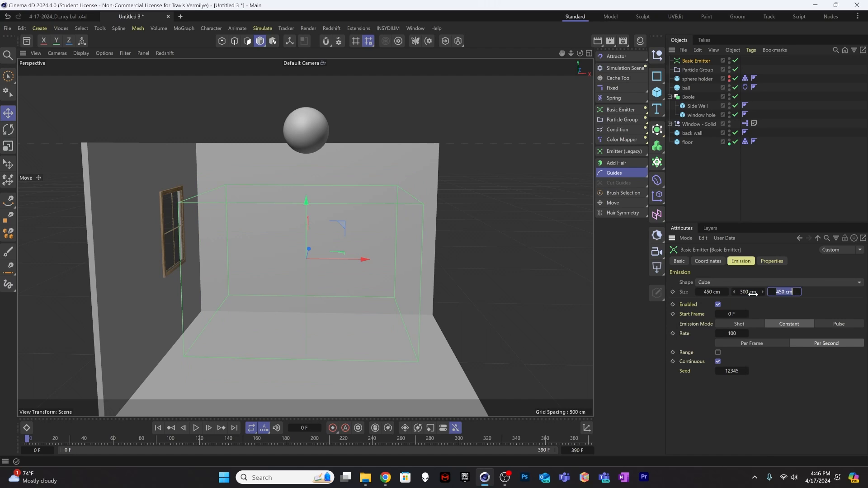
Check the emitter's particles in the room during playback and set their speed to 0 cm
alt+drag(273, 331, 282, 315)
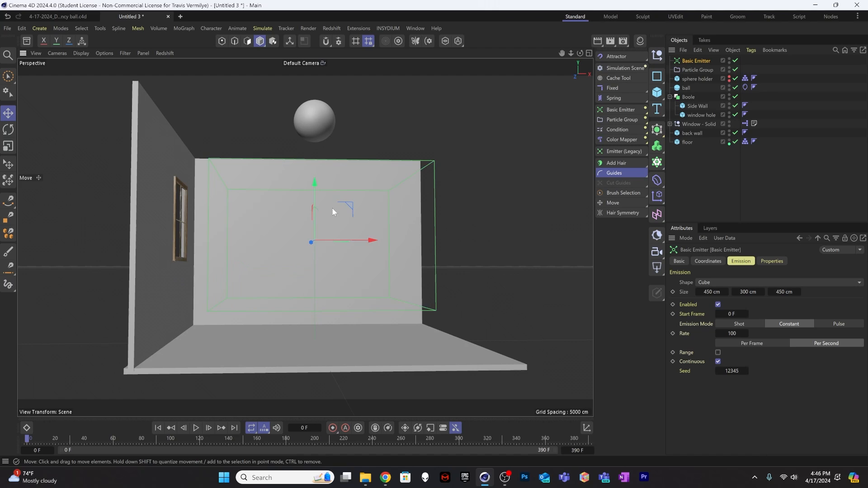
alt+drag(305, 230, 311, 277)
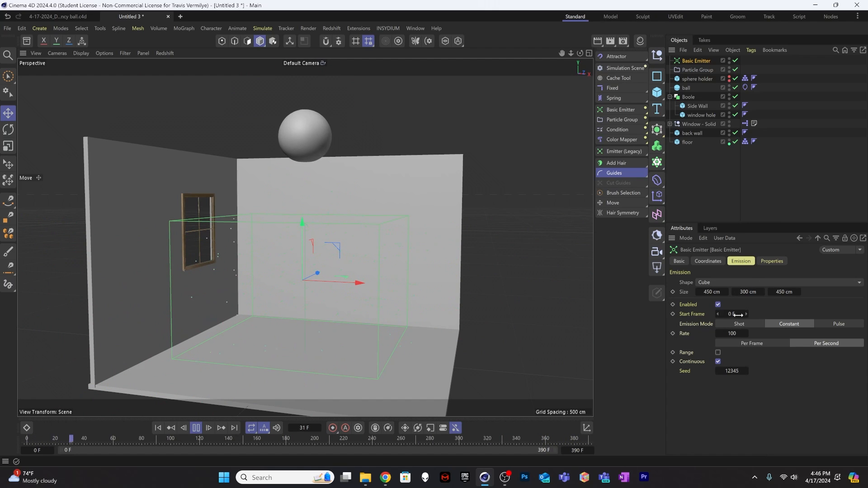
click(770, 262)
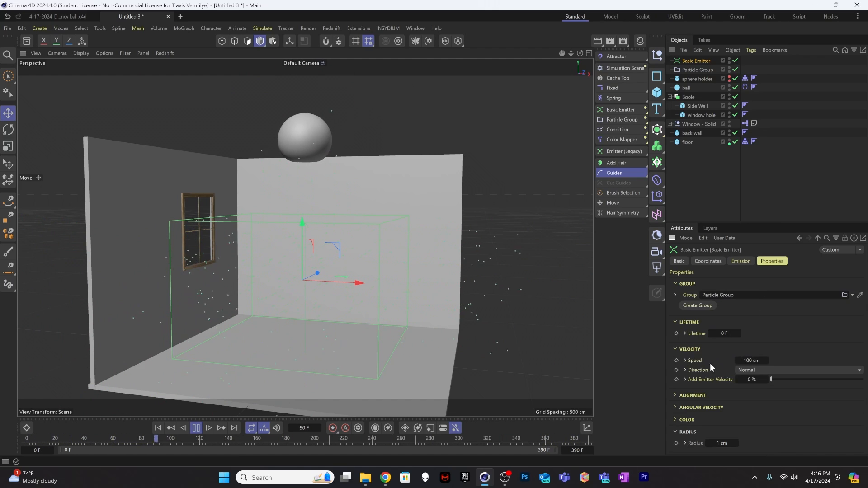
double_click(754, 360)
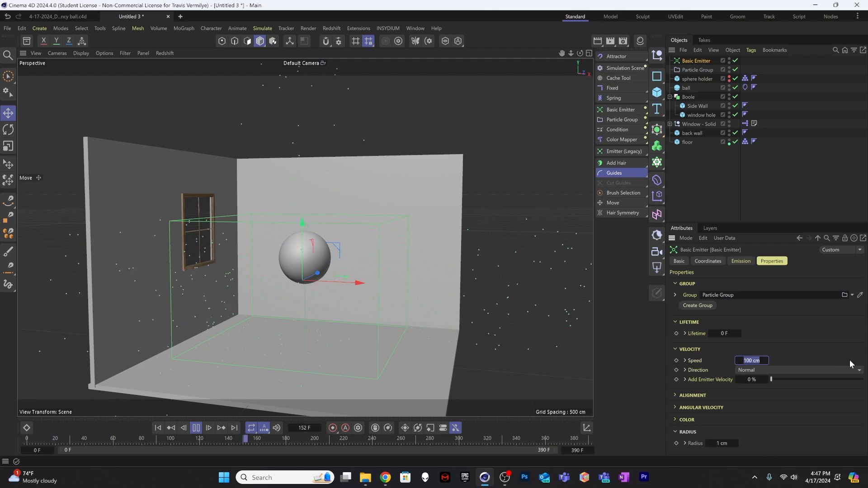
text(0)
key(Return)
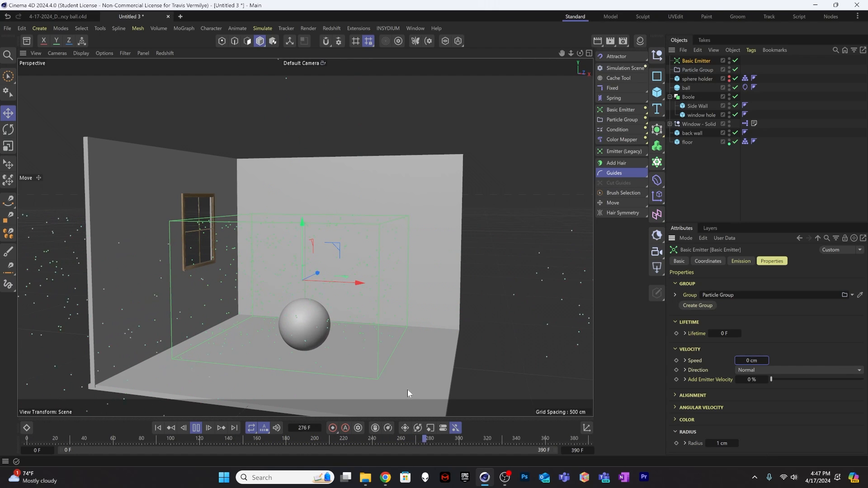
Set the emitter's emission mode to Shot with a count of 3000, and return the stopped simulation to the first frame
click(742, 261)
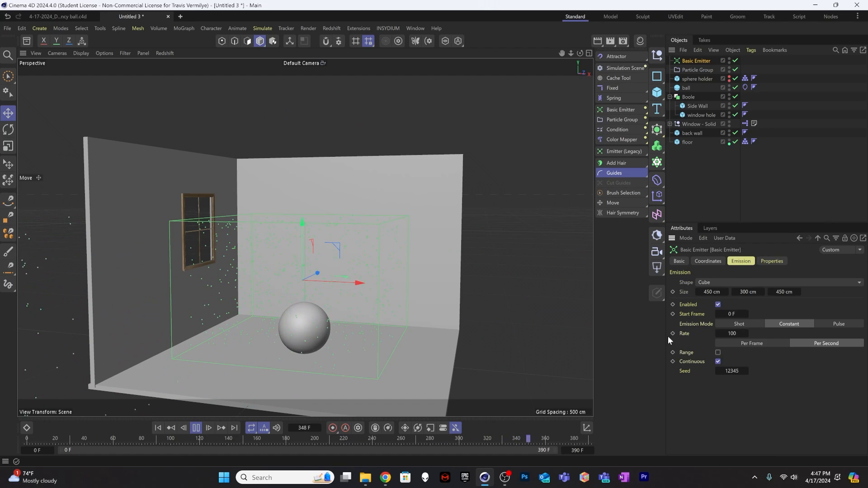
click(735, 324)
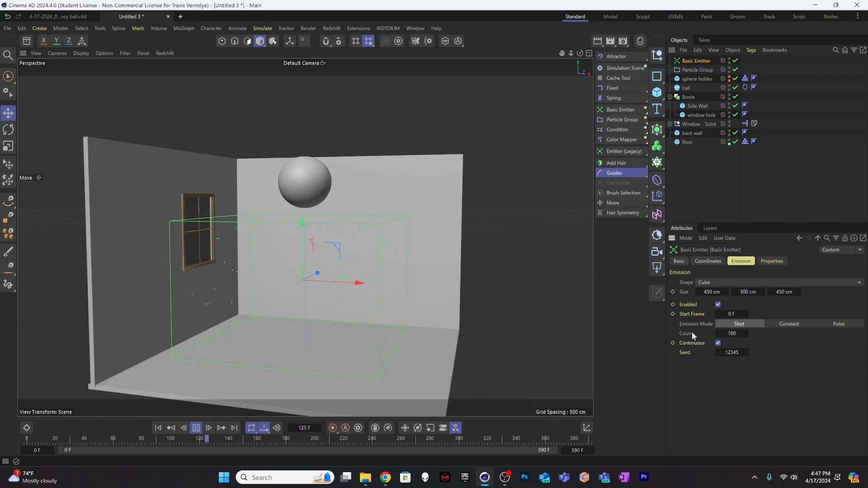
click(731, 333)
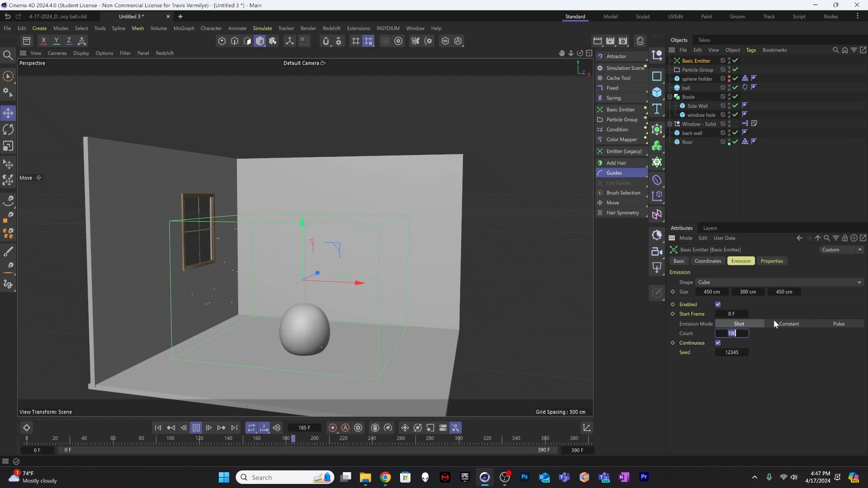
text(3000)
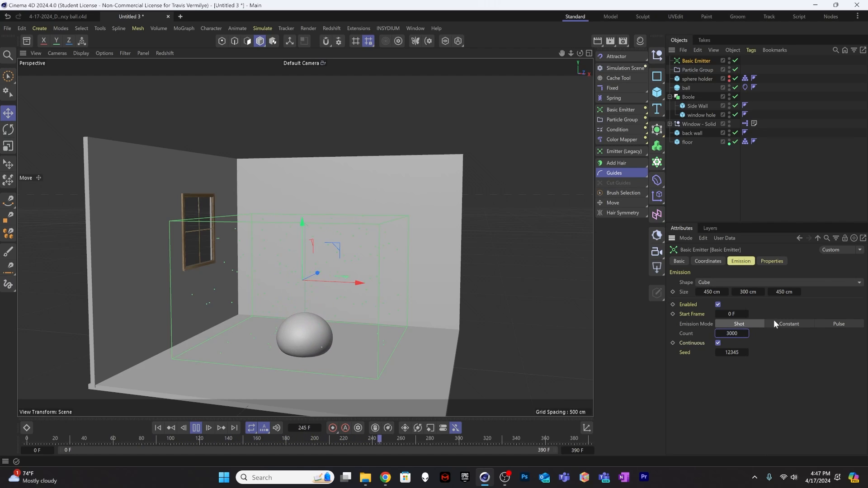
key(Return)
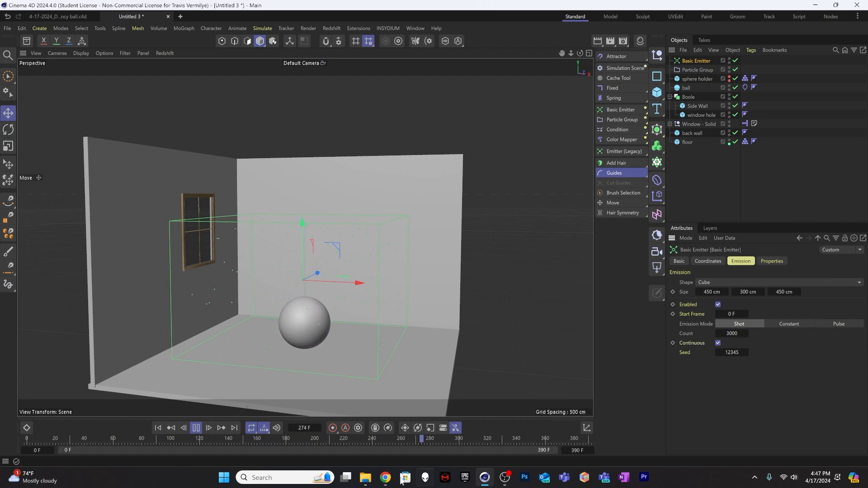
click(196, 427)
click(158, 427)
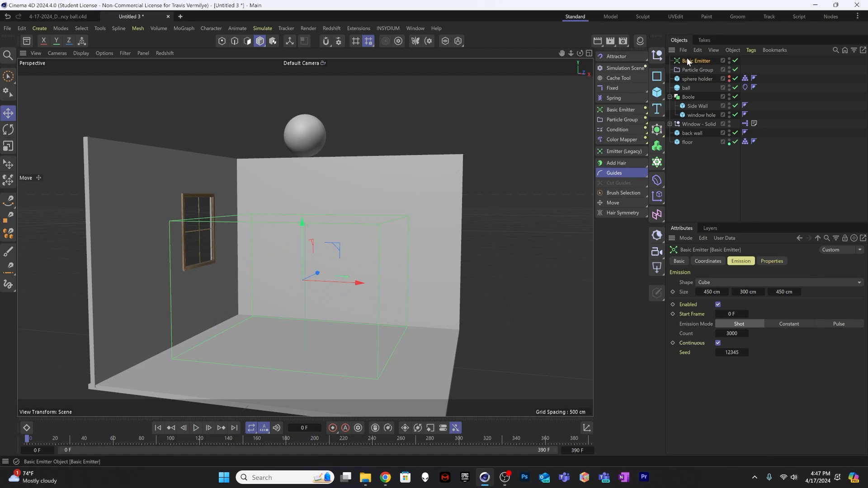
Add a Turbulence force to the scene
click(611, 59)
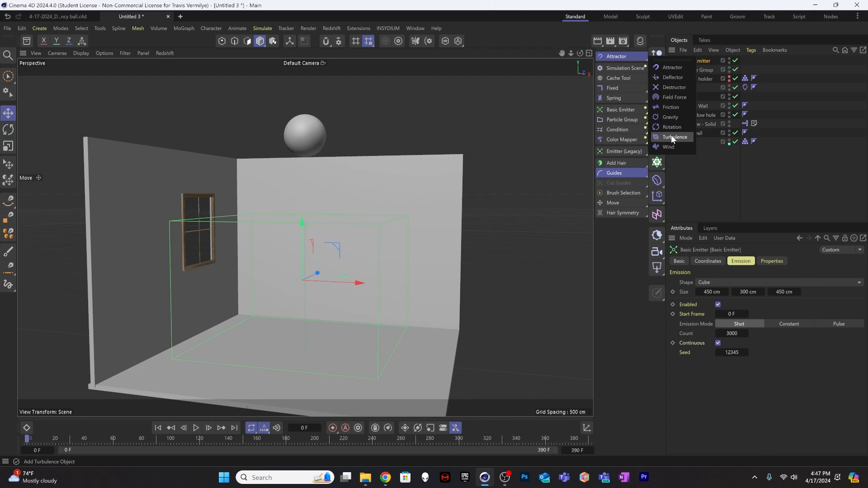
click(672, 138)
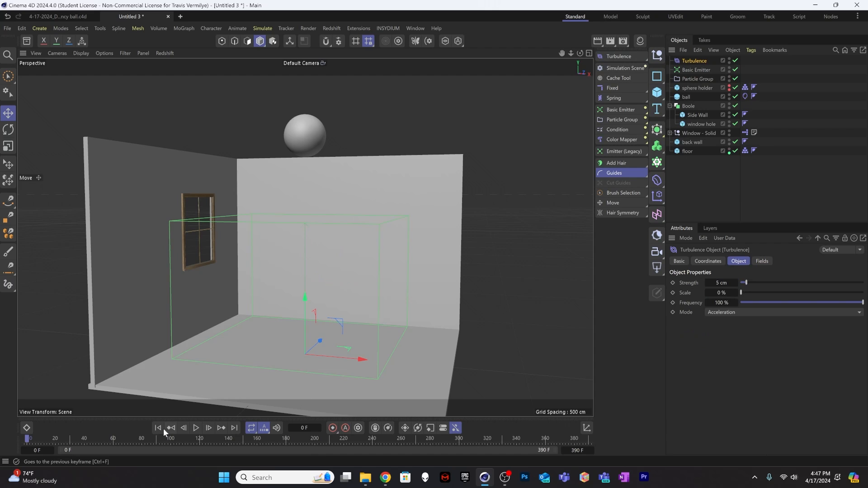
Play the simulation to check how the turbulence stirs the particles, stopping at frame 171 with the ball near the floor
click(195, 428)
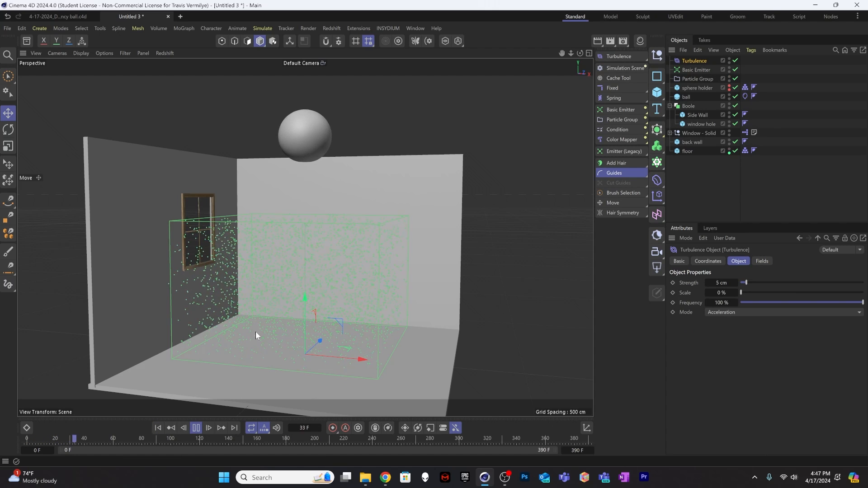
click(195, 428)
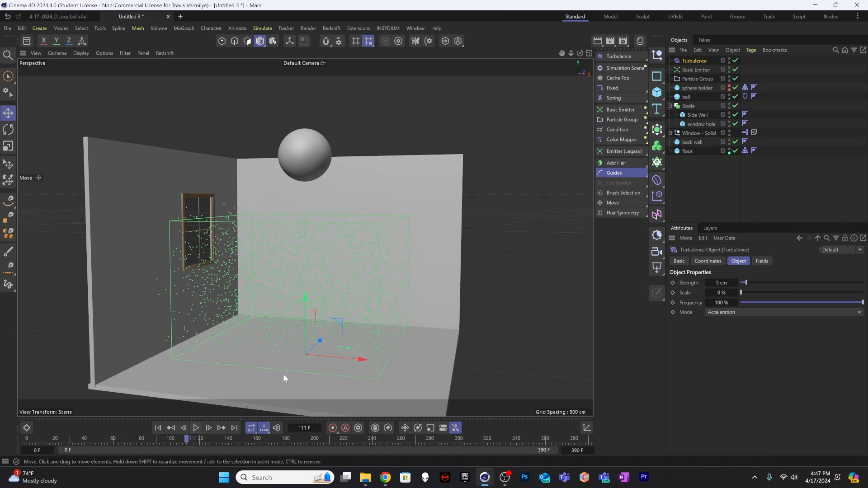
click(196, 428)
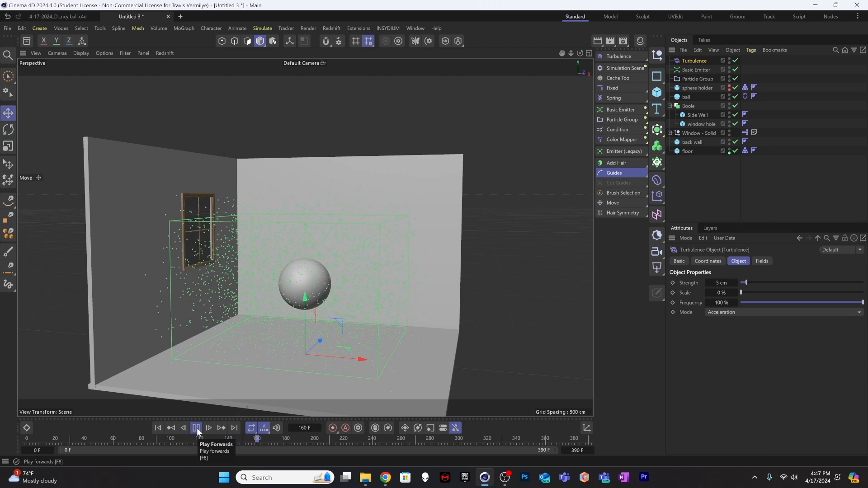
click(197, 428)
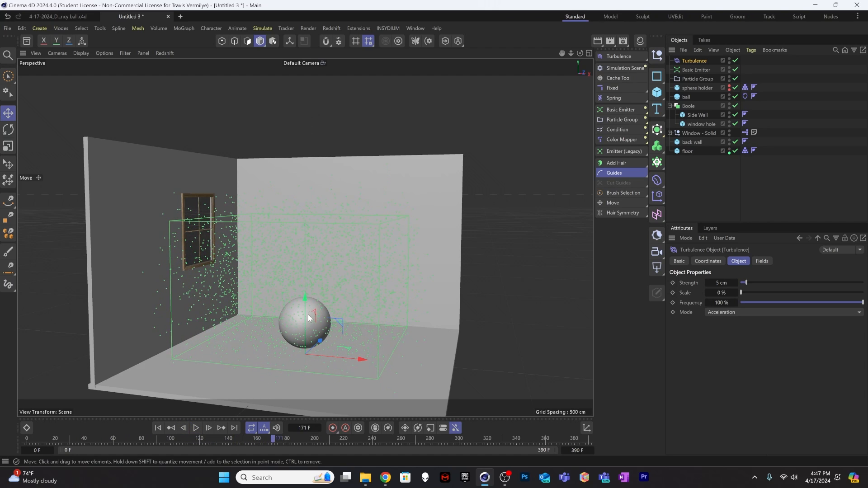
Advance the animation to frame 173 and frame the view closely on the ball on the floor, with the window behind it
scroll(310, 318, up, 5)
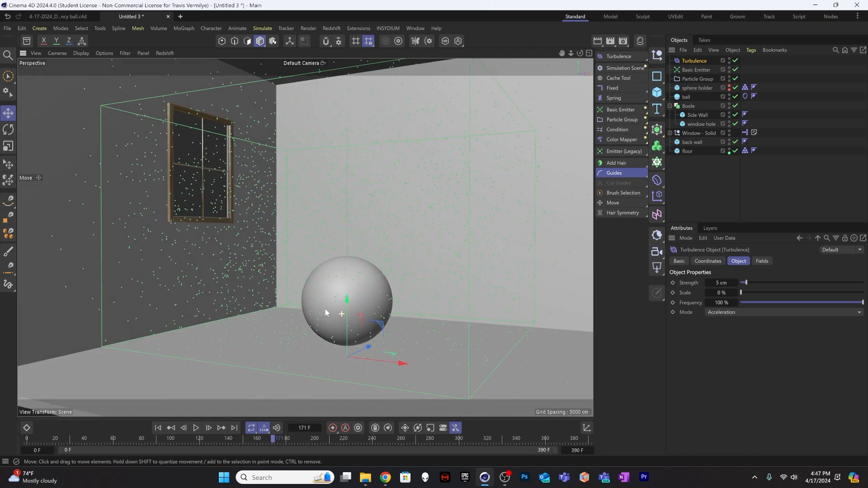
scroll(325, 312, up, 6)
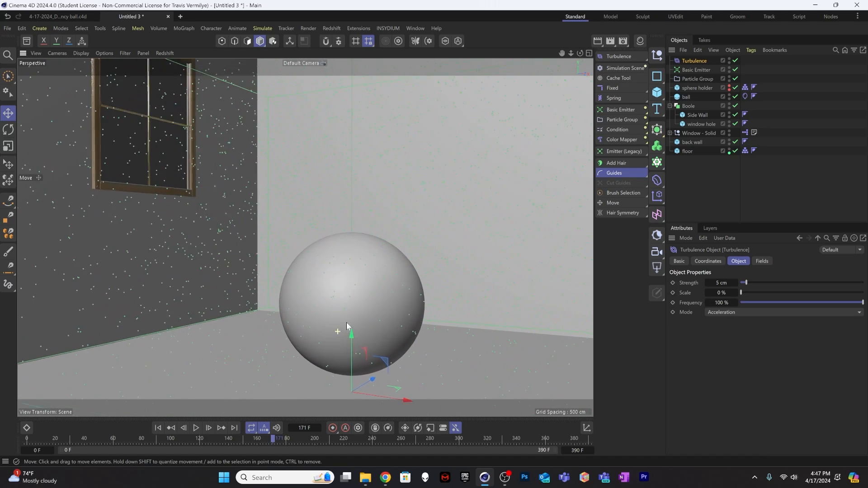
alt+right_drag(346, 322, 354, 318)
alt+middle_drag(343, 326, 359, 312)
alt+drag(378, 318, 365, 318)
alt+middle_drag(365, 318, 335, 299)
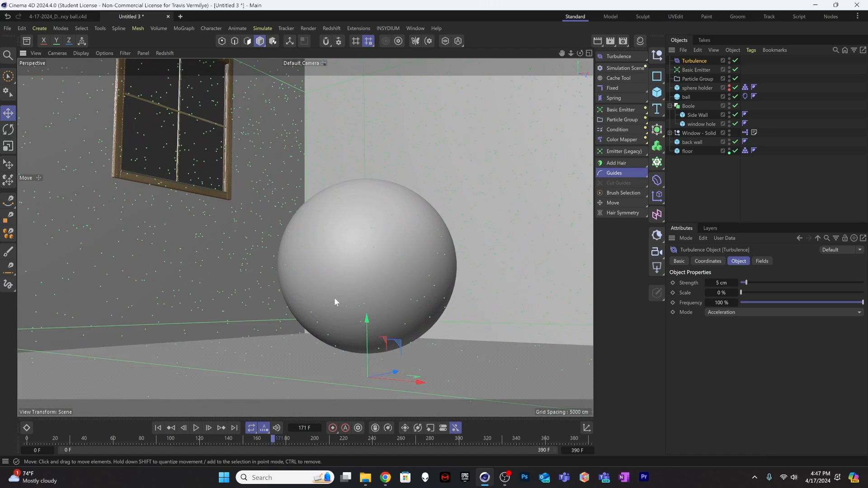
alt+right_drag(335, 298, 354, 290)
alt+middle_drag(355, 290, 357, 272)
alt+right_drag(353, 283, 365, 276)
alt+drag(358, 276, 364, 279)
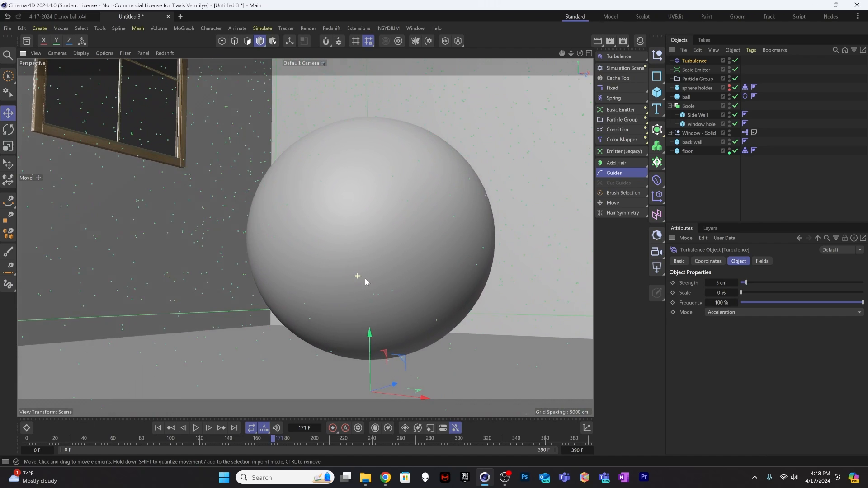
alt+middle_drag(367, 277, 373, 288)
alt+right_drag(387, 298, 378, 298)
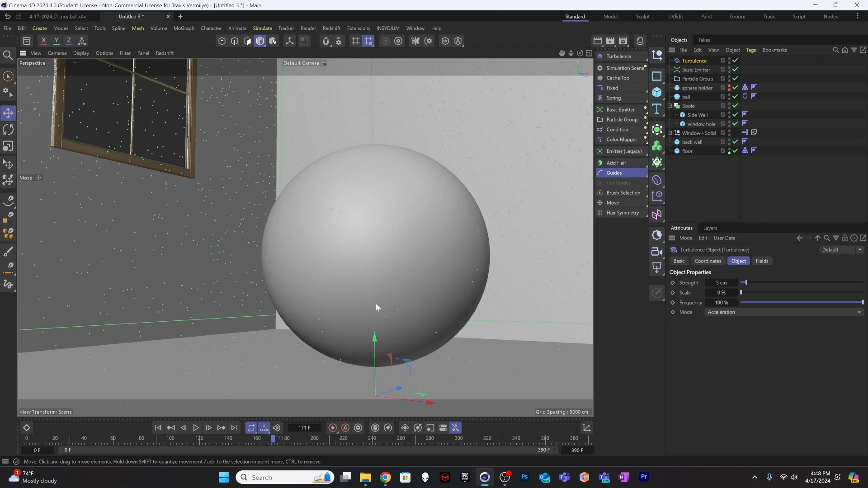
click(208, 428)
click(208, 428)
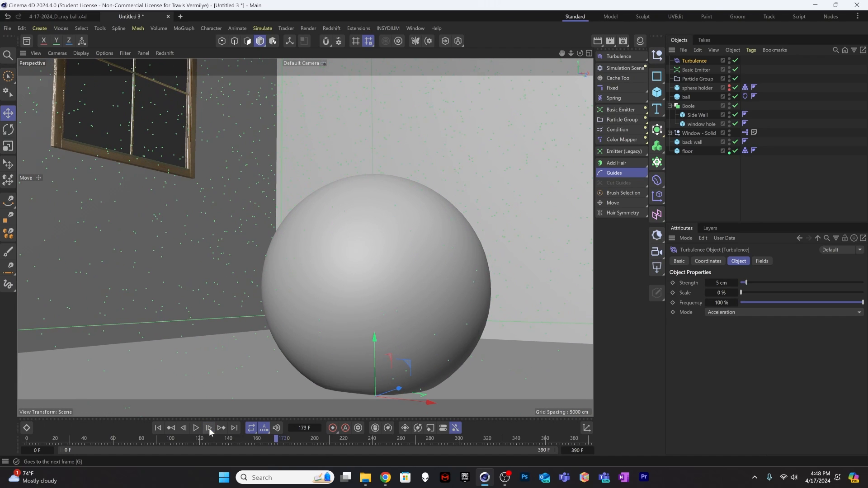
alt+middle_drag(379, 306, 378, 286)
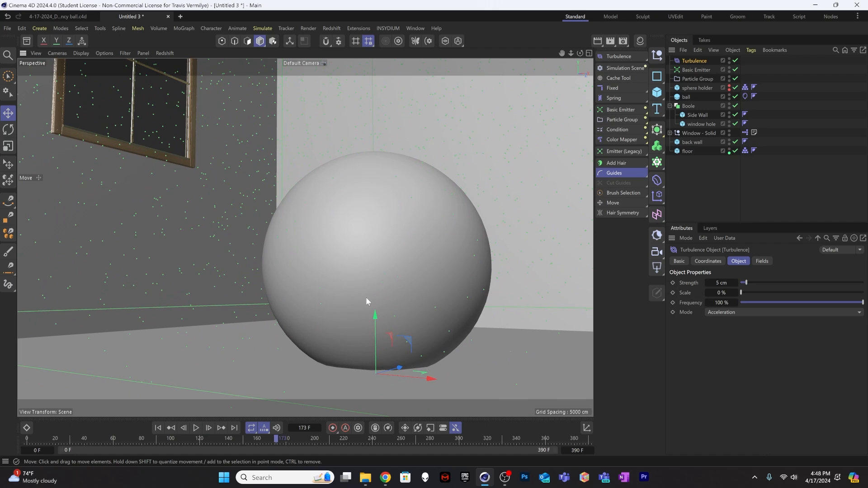
alt+drag(379, 303, 393, 283)
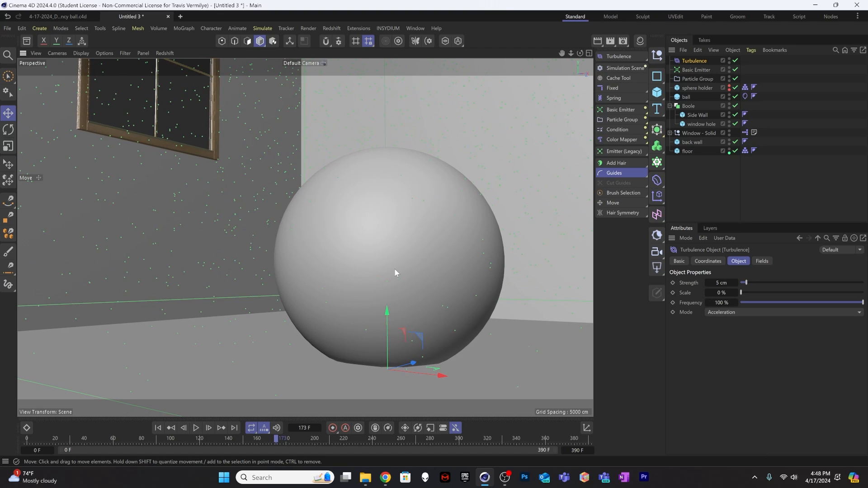
Add a Redshift camera from the current view and look through it
click(657, 256)
click(681, 276)
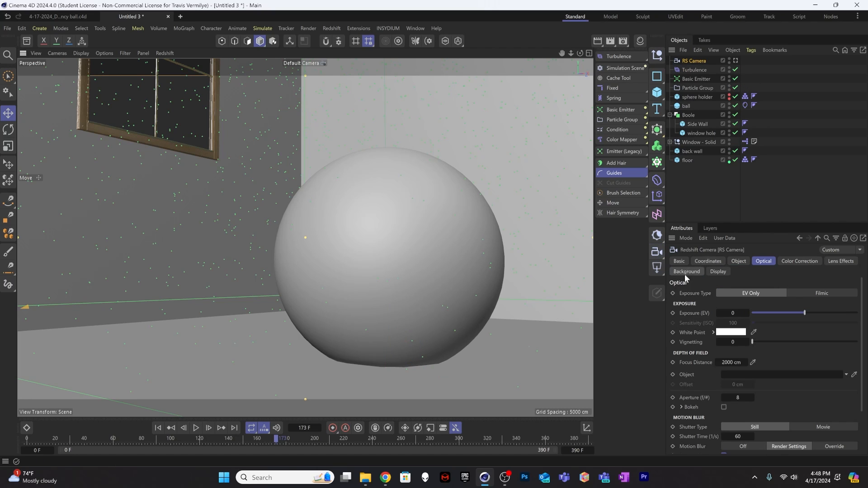
click(736, 61)
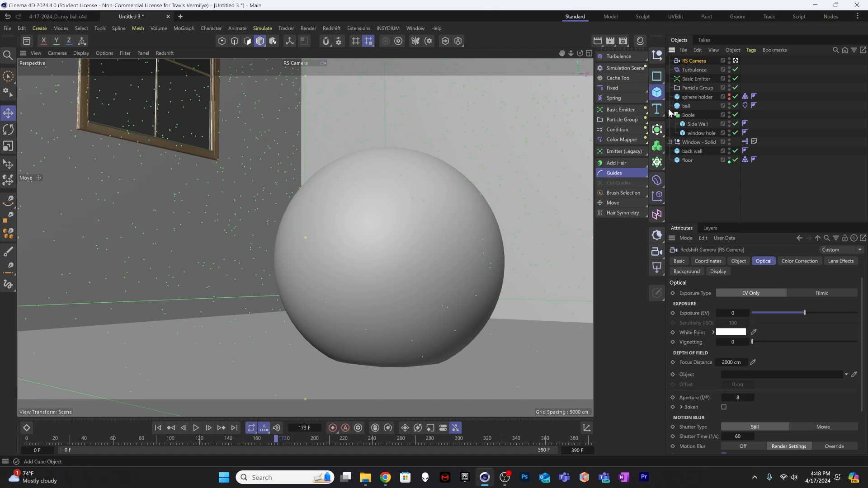
Add a sphere, raise it over the ball on the floor and scale it to a radius of about 65.05 cm to match
click(663, 96)
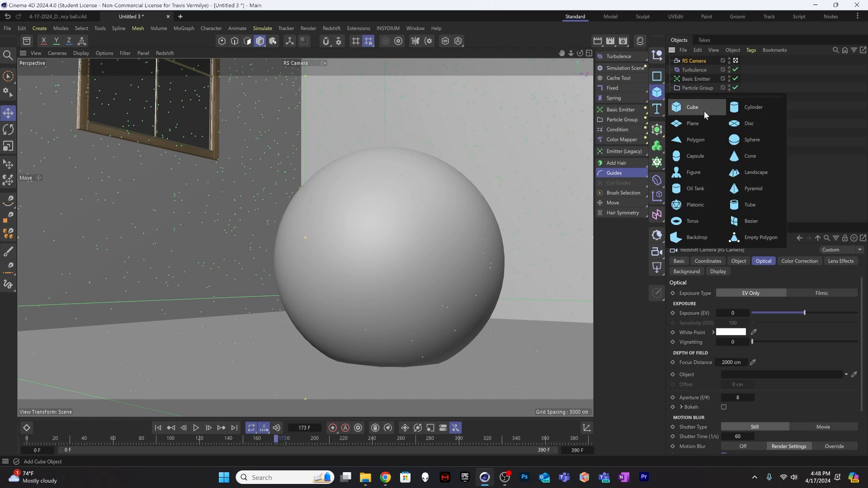
click(737, 138)
drag(386, 292, 384, 208)
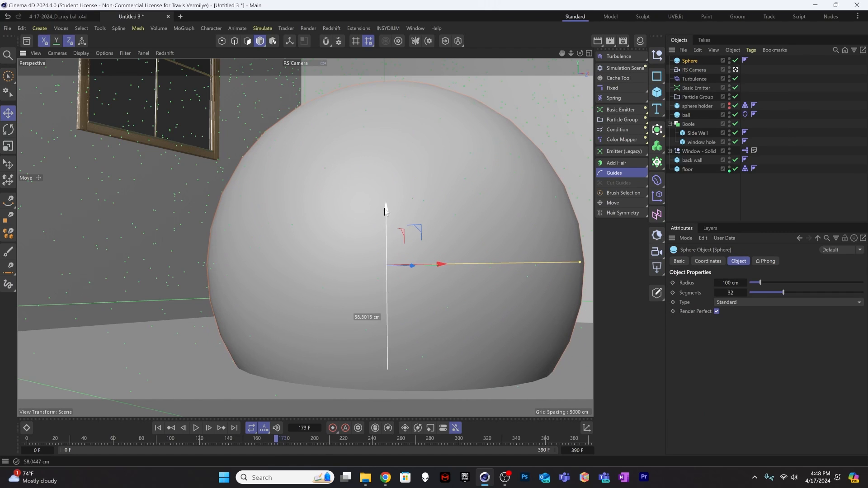
key(t)
drag(490, 192, 396, 260)
key(e)
drag(392, 216, 399, 200)
Rename the new sphere as Sphere StandIn
double_click(692, 61)
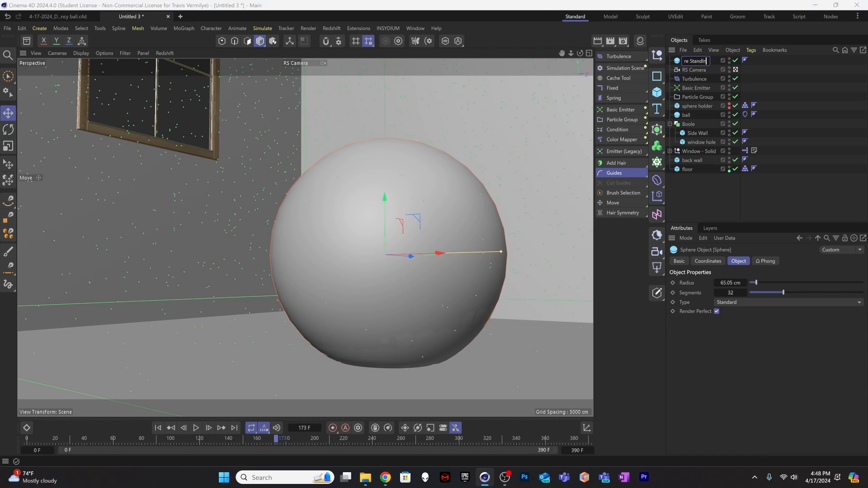
click(770, 70)
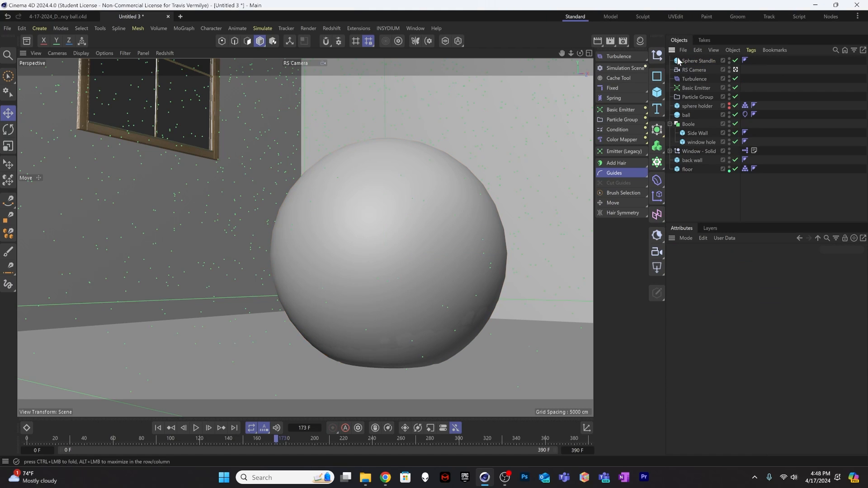
click(692, 61)
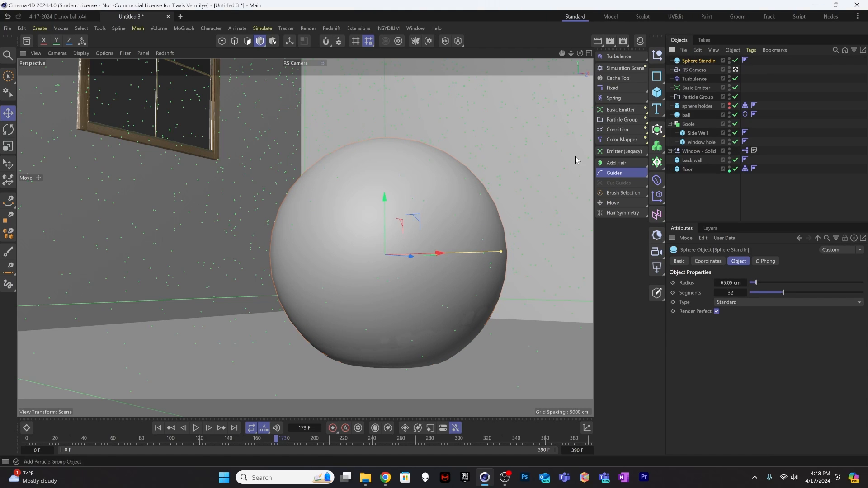
At the first frame, set the stand-in sphere's type to Hexahedron, then disable it and hide it in the viewport and render
click(155, 428)
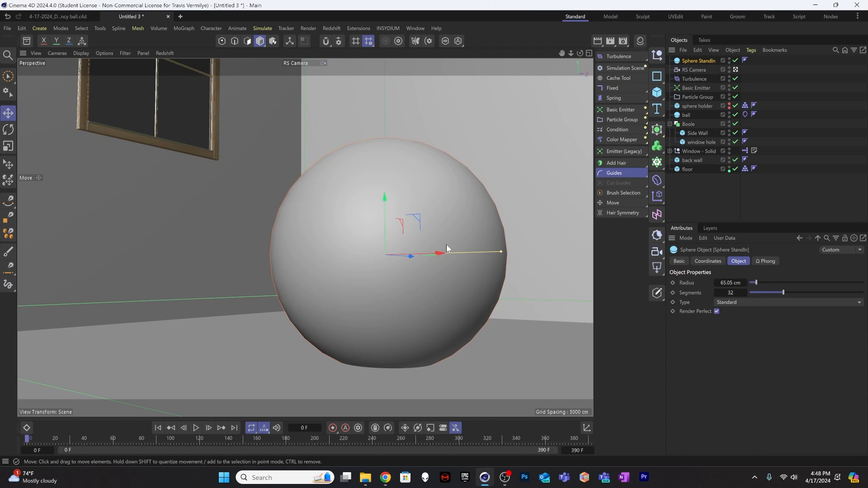
click(735, 302)
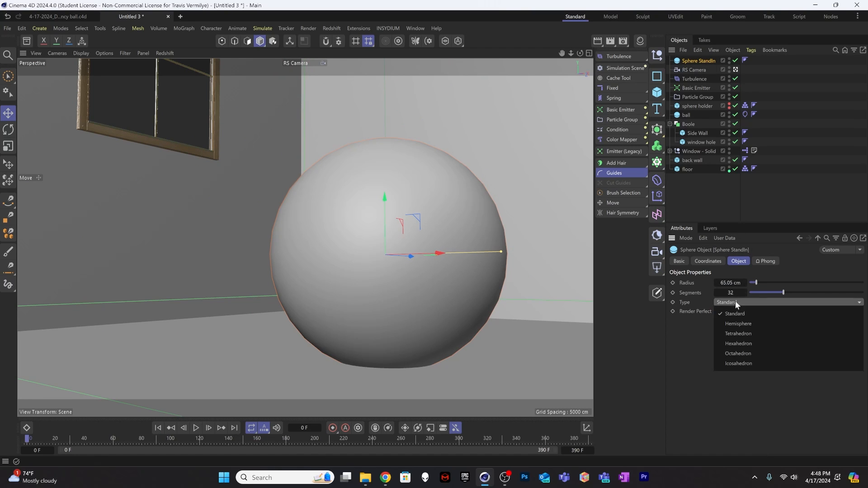
click(745, 349)
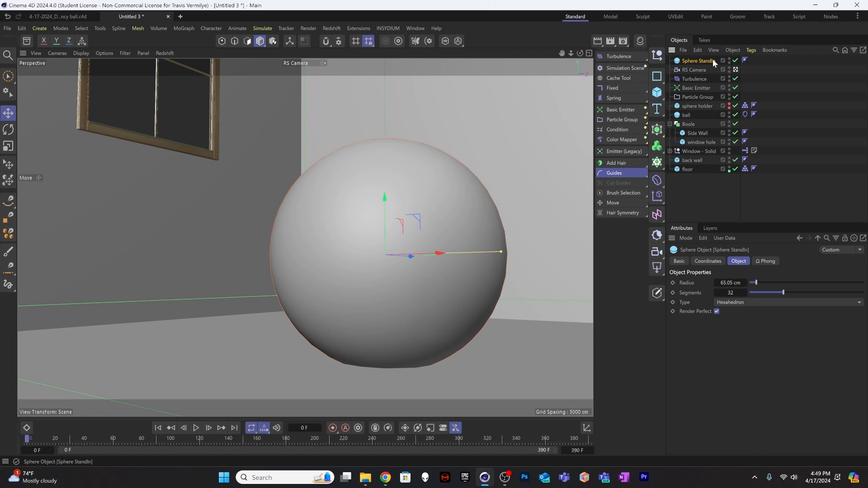
double_click(730, 60)
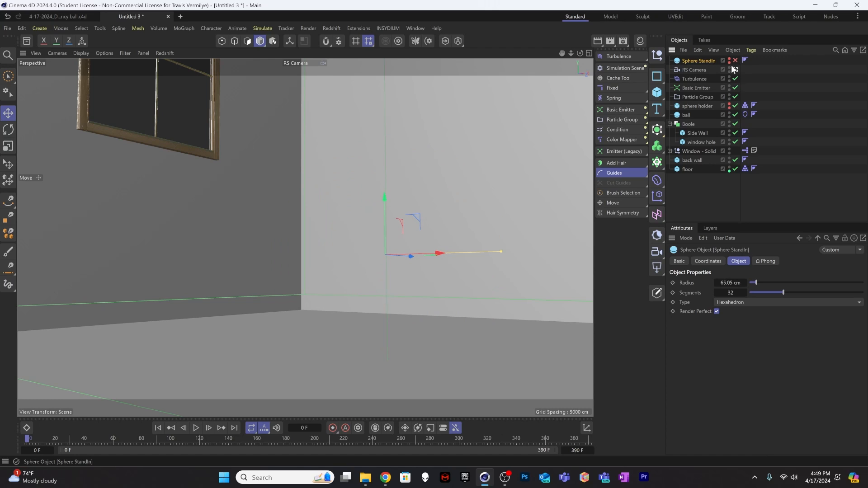
click(720, 189)
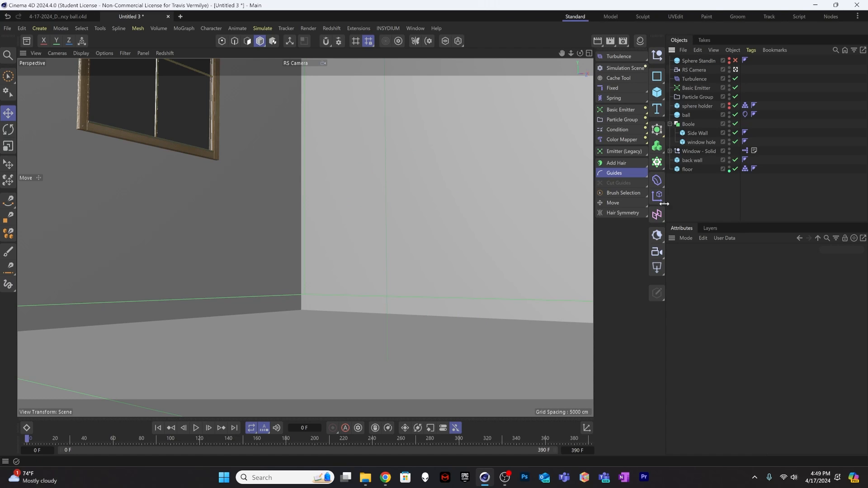
Play the simulation from the first frame through the camera to check the particle motion, stopping at frame 20
click(197, 428)
click(158, 427)
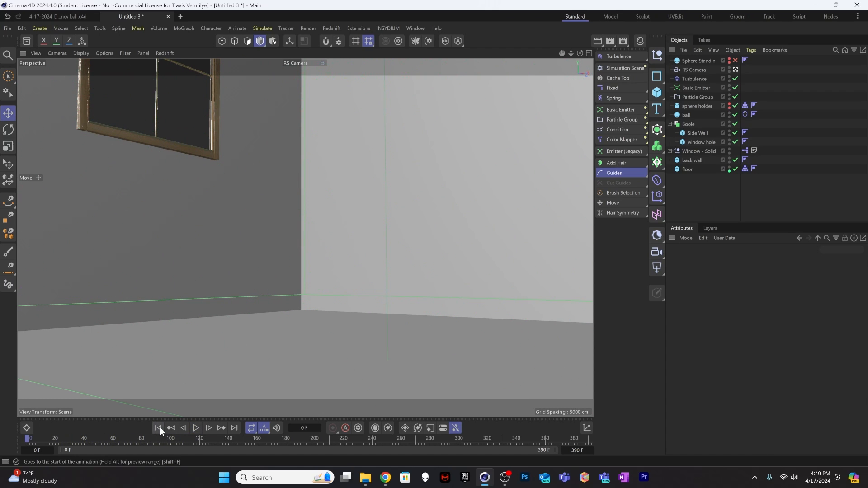
click(196, 428)
click(196, 427)
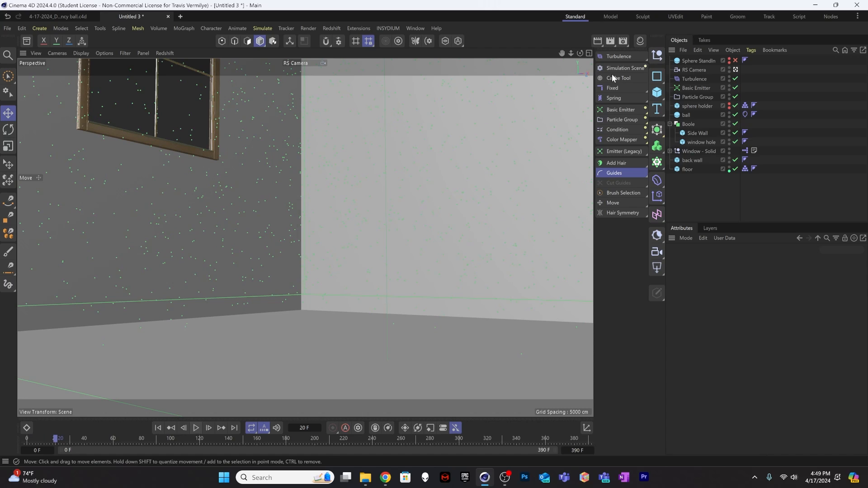
Set the Turbulence force's strength to 0.25 cm and its scale to 50%
click(692, 78)
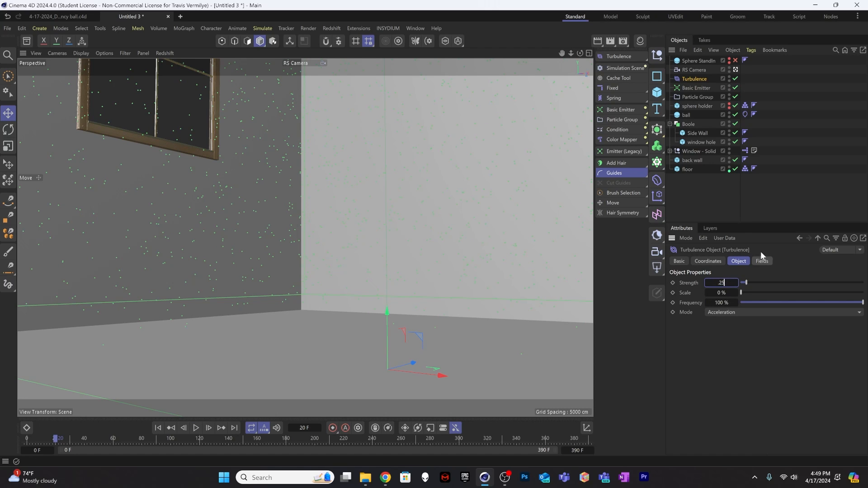
click(773, 201)
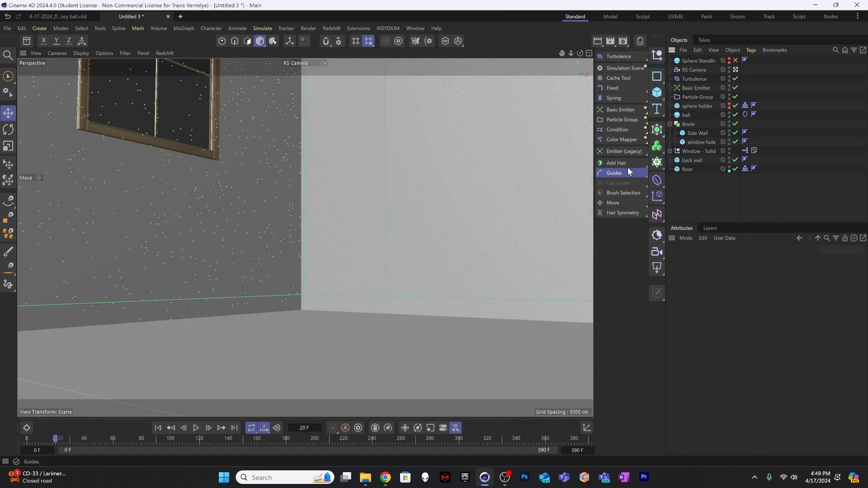
click(699, 77)
click(722, 293)
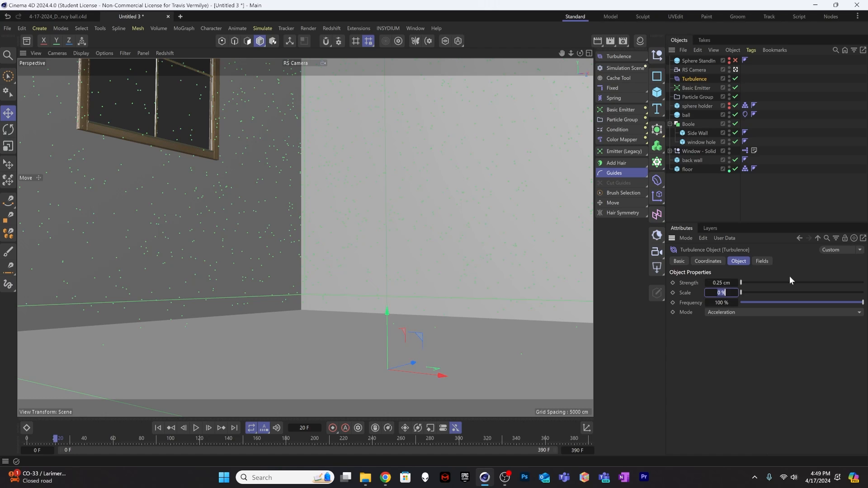
text(50)
key(Return)
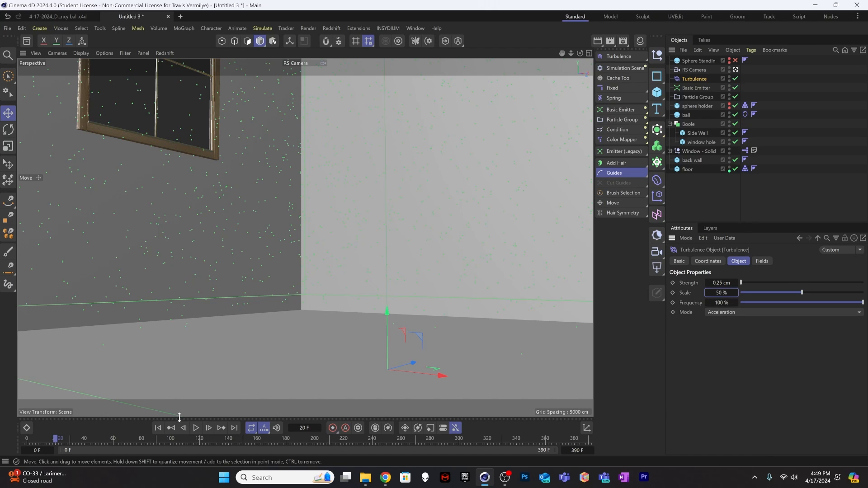
Replay the simulation from the first frame to examine the softer particle drift and the ball's landing through the camera
click(159, 428)
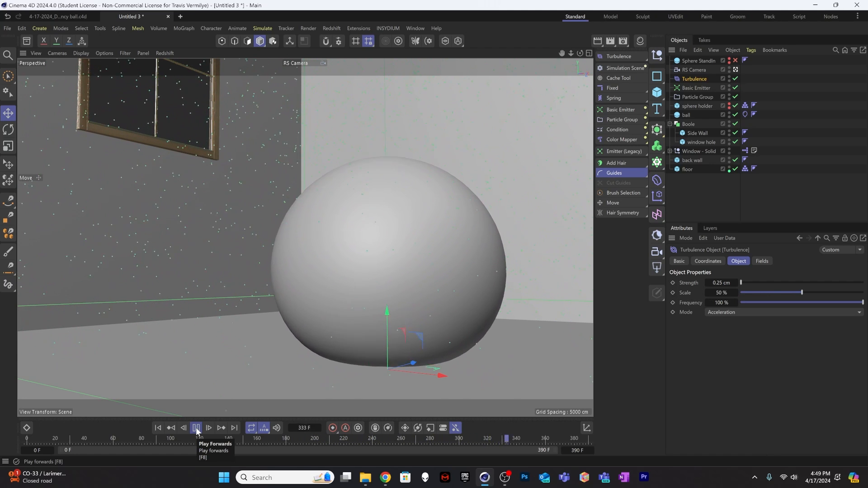
click(196, 428)
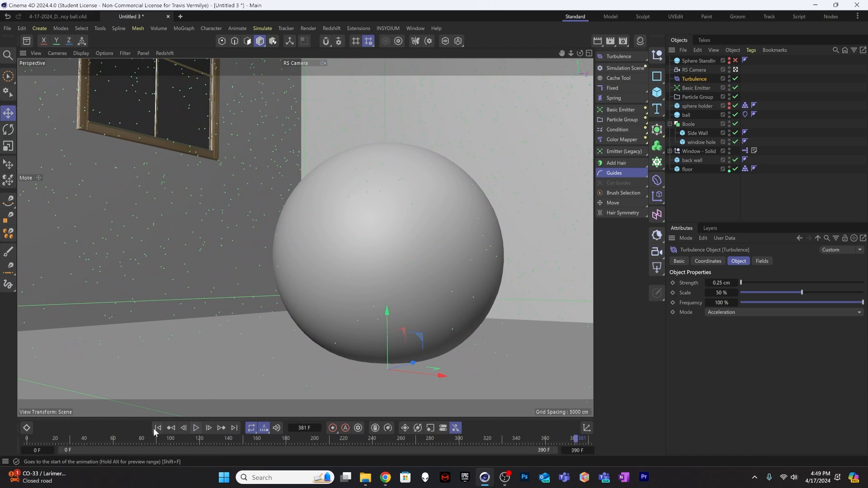
click(158, 428)
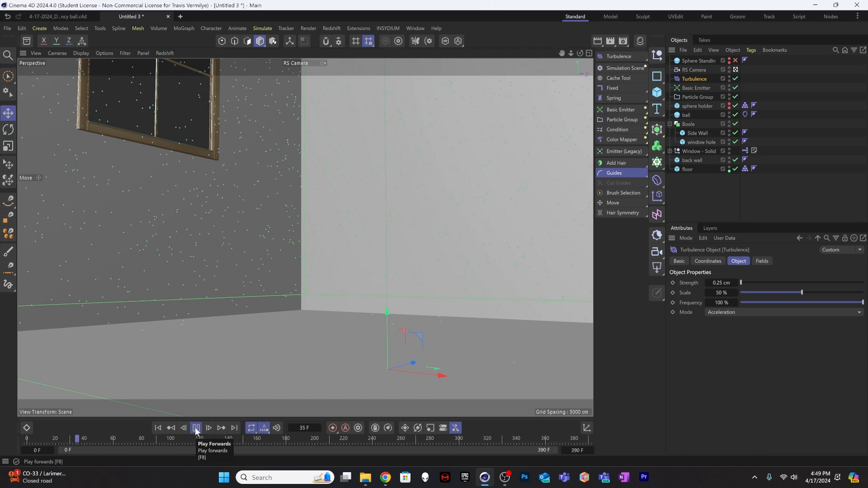
click(196, 428)
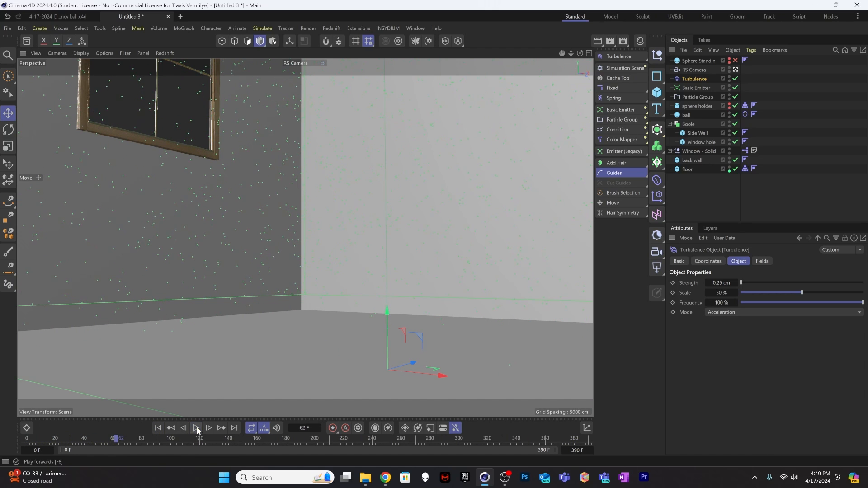
click(196, 428)
click(208, 429)
click(196, 428)
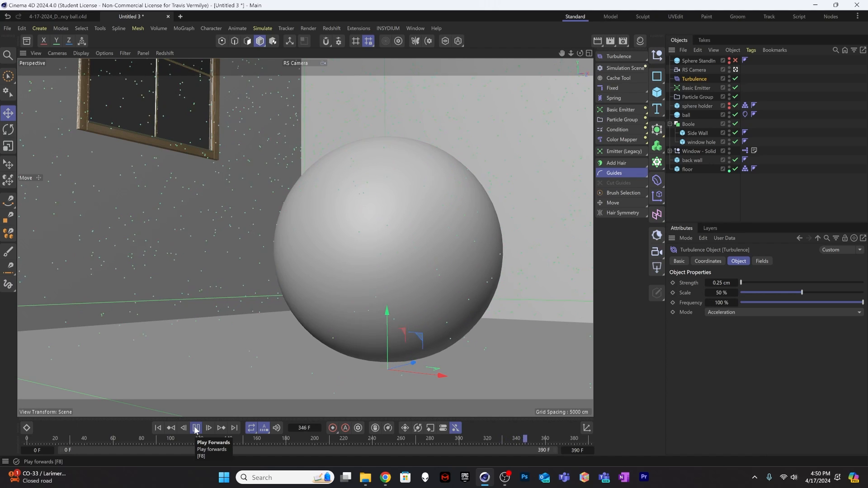
Replay the simulation from the first frame, stop at frame 26, and start the live Redshift render in the viewport
key(space)
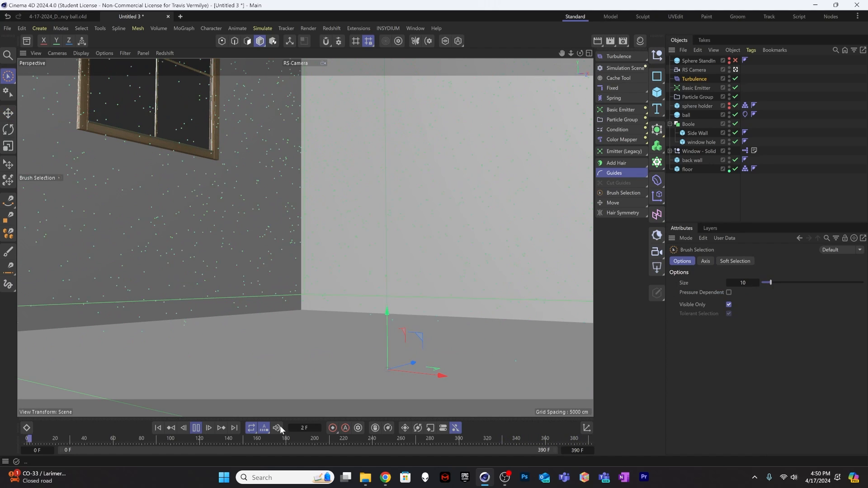
click(199, 430)
click(158, 428)
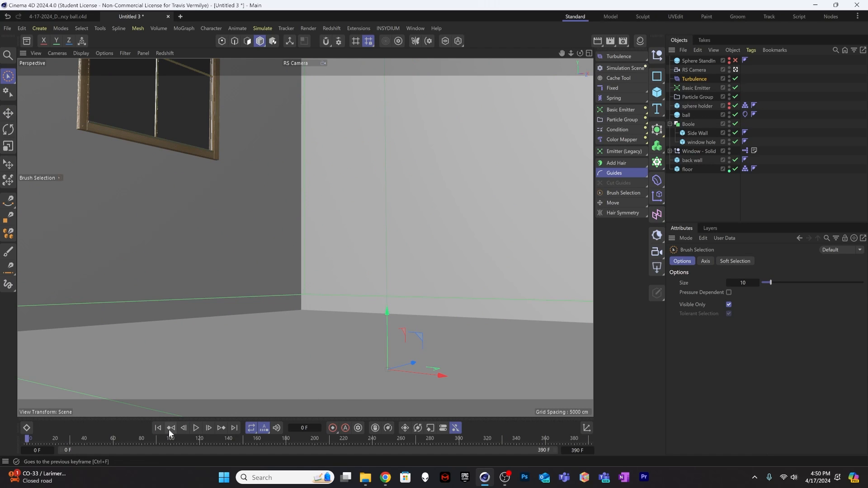
click(196, 428)
click(195, 429)
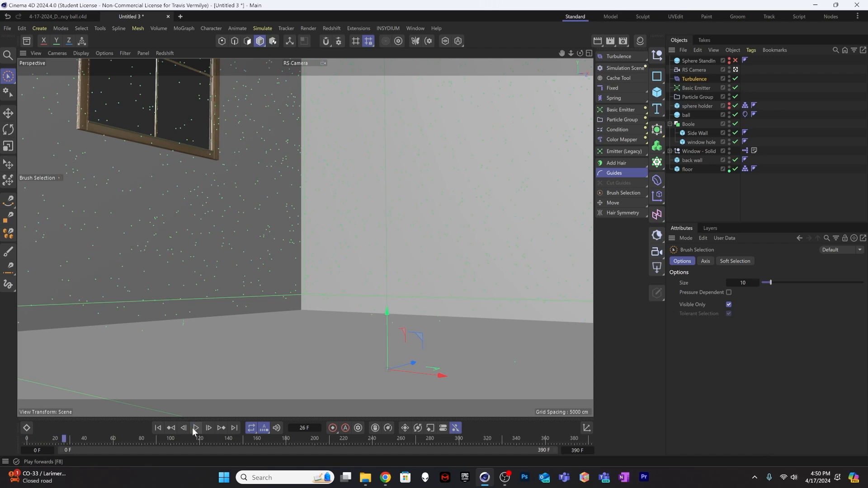
click(166, 53)
click(177, 69)
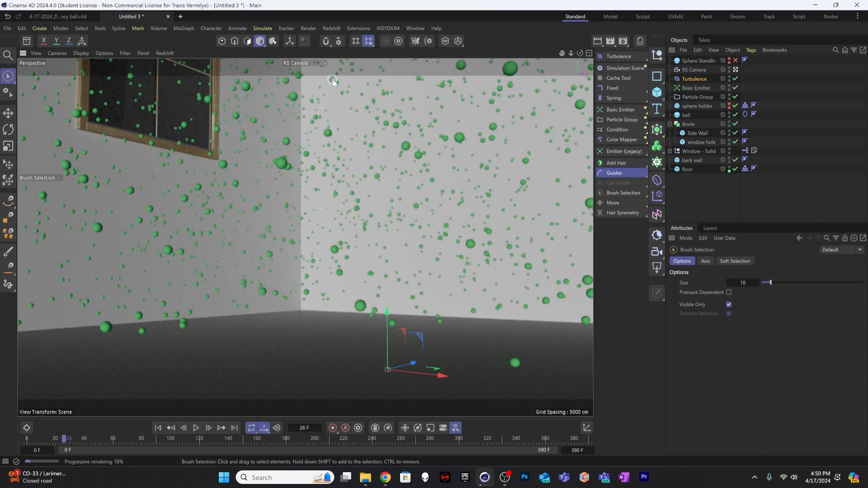
Replay the simulation from the first frame to frame 22 to check the particle size in the Redshift render
click(157, 428)
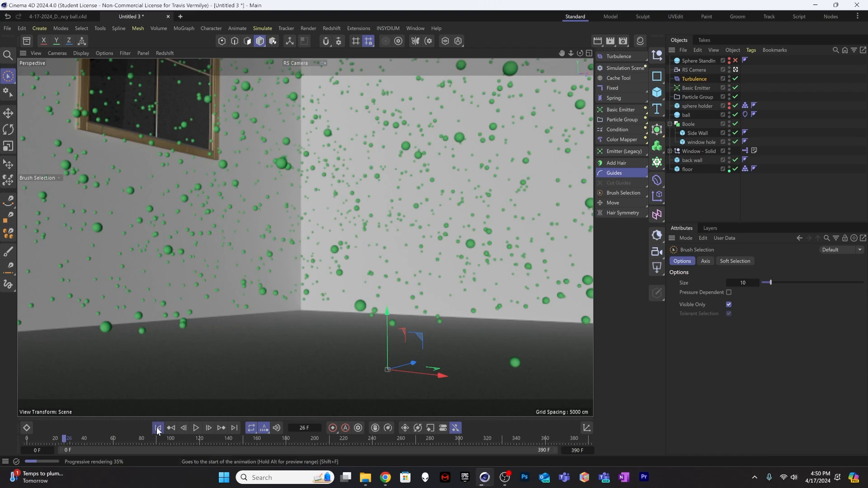
click(196, 428)
click(196, 428)
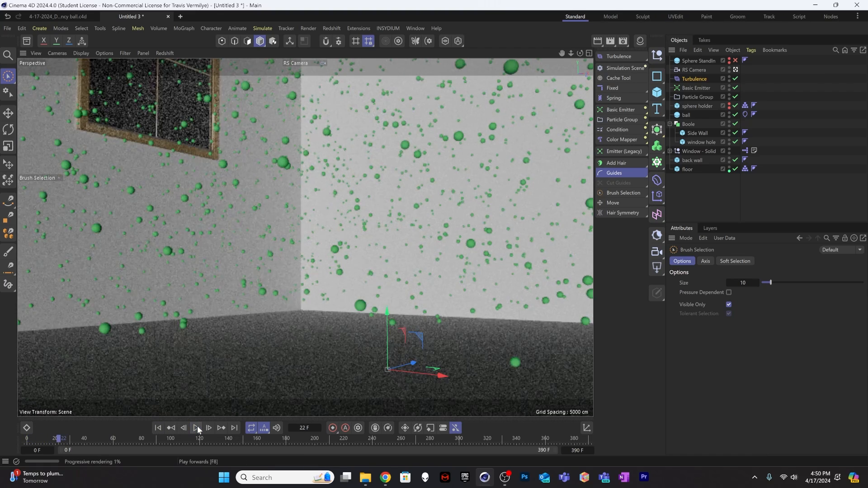
Set the Basic Emitter's particle radius to 0.2 cm with a variance of 0.05 cm
click(703, 88)
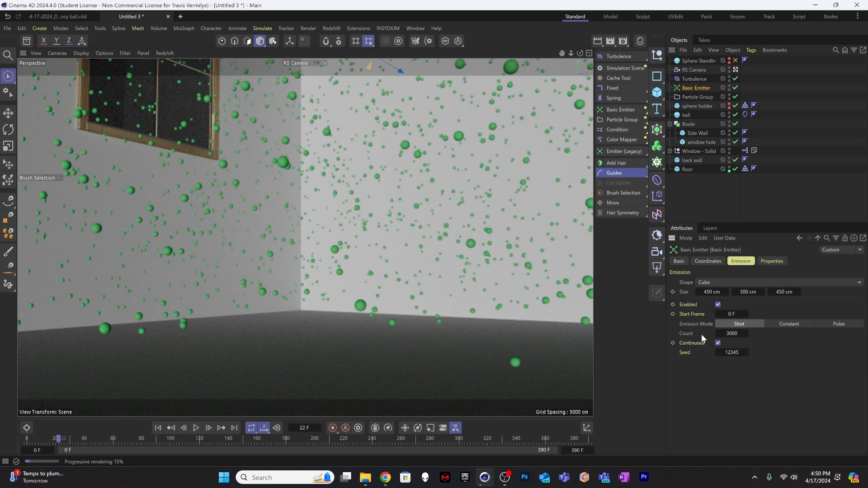
click(781, 261)
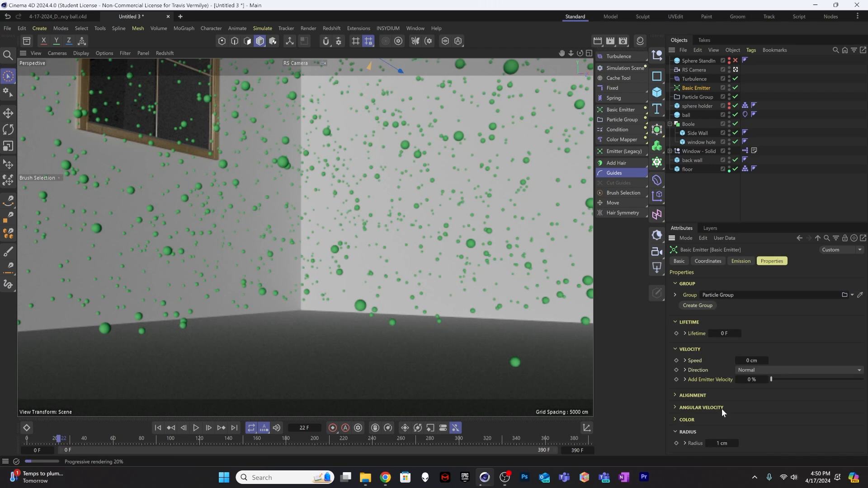
click(684, 443)
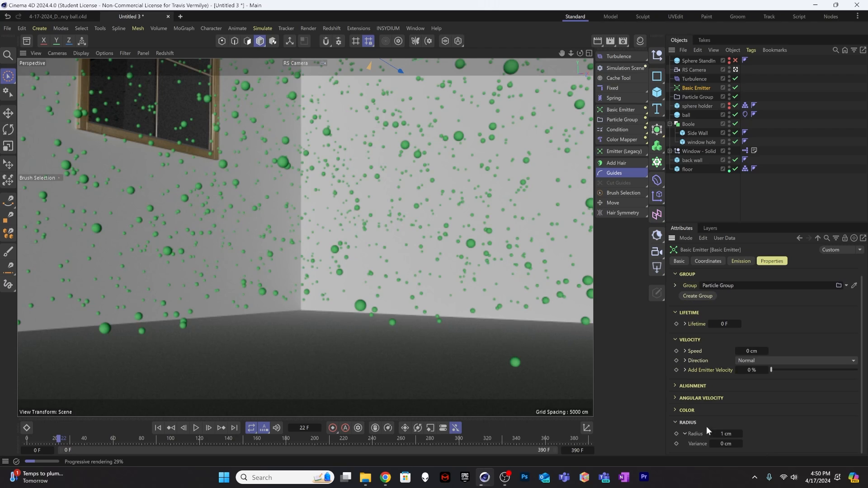
scroll(706, 427, down, 1)
click(723, 430)
text(.2)
key(Tab)
text(.05)
key(Return)
Replay the simulation from the first frame to frame 18 to examine the smaller rendered particles
click(159, 429)
click(196, 429)
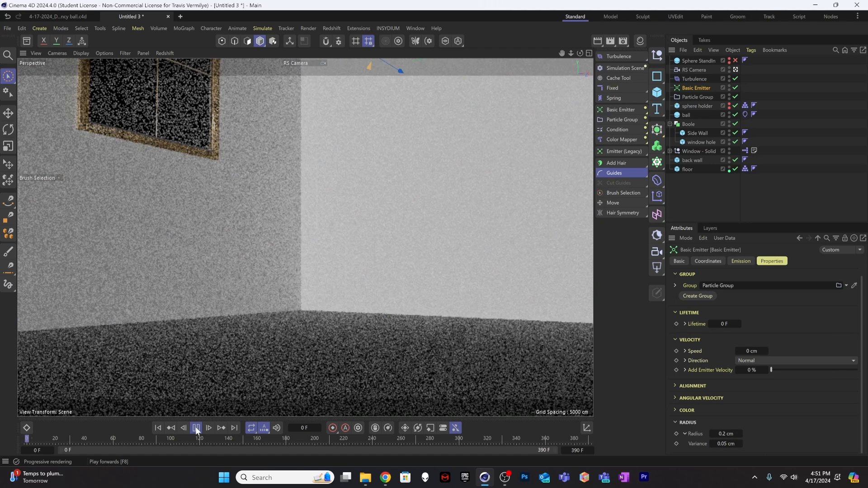
click(196, 428)
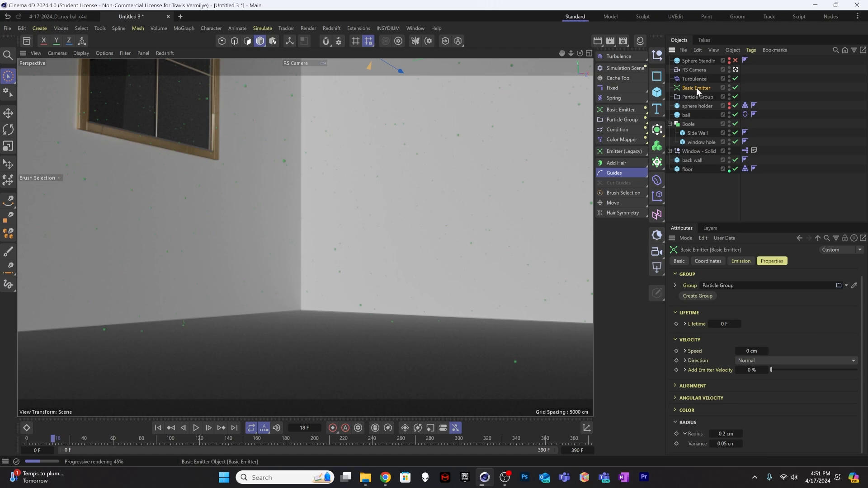
Set the Basic Emitter's particle count to 5000 and play the simulation to frame 18 to check the density
click(741, 261)
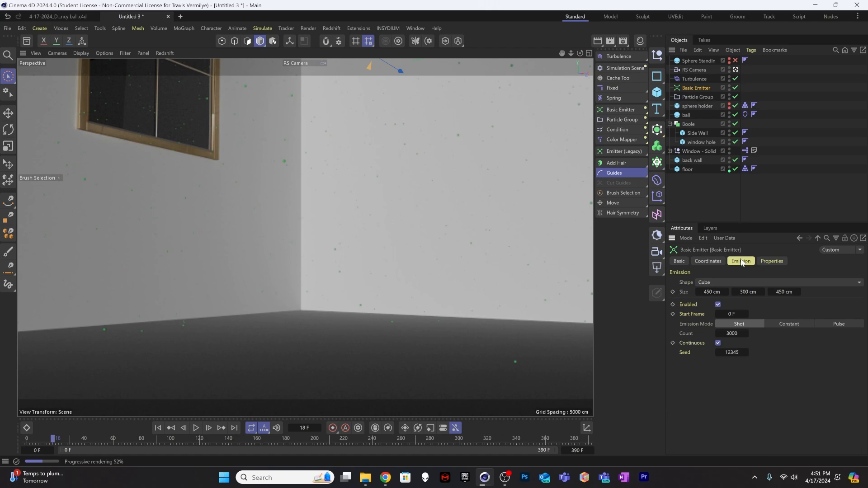
double_click(733, 334)
text(5000)
click(196, 427)
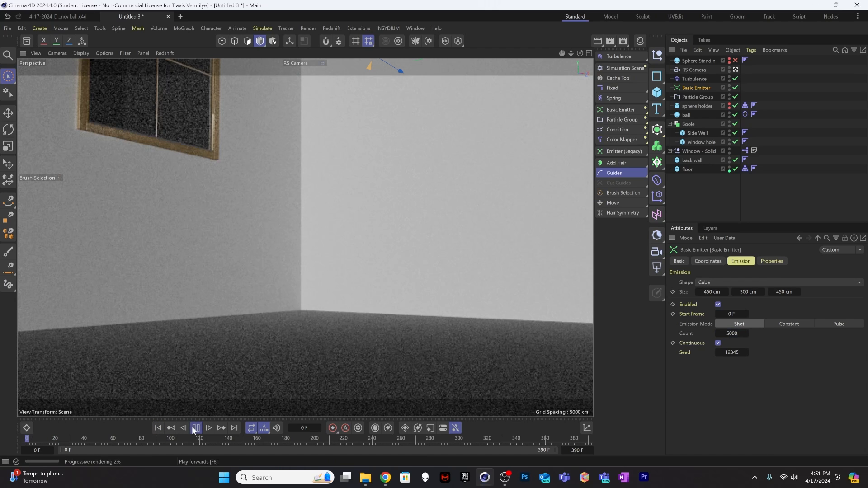
click(195, 428)
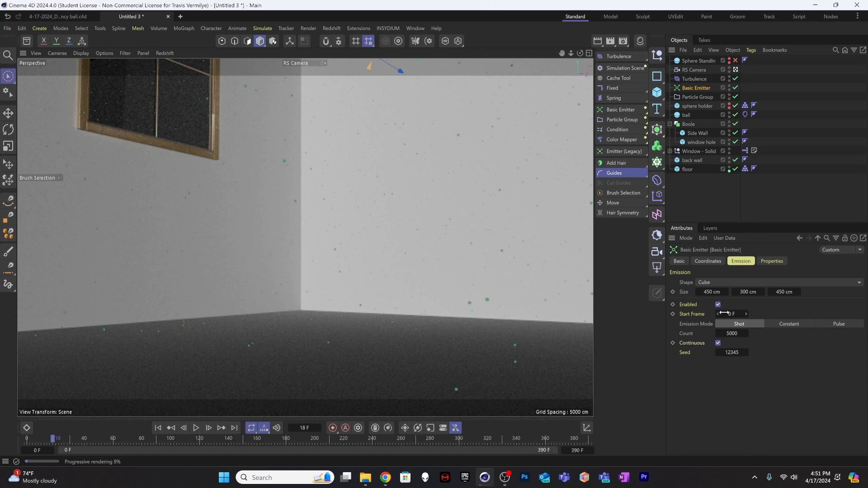
Set the Basic Emitter's particle count to 8000 and replay the simulation from the first frame to frame 46
drag(730, 334, 726, 333)
click(158, 428)
click(196, 428)
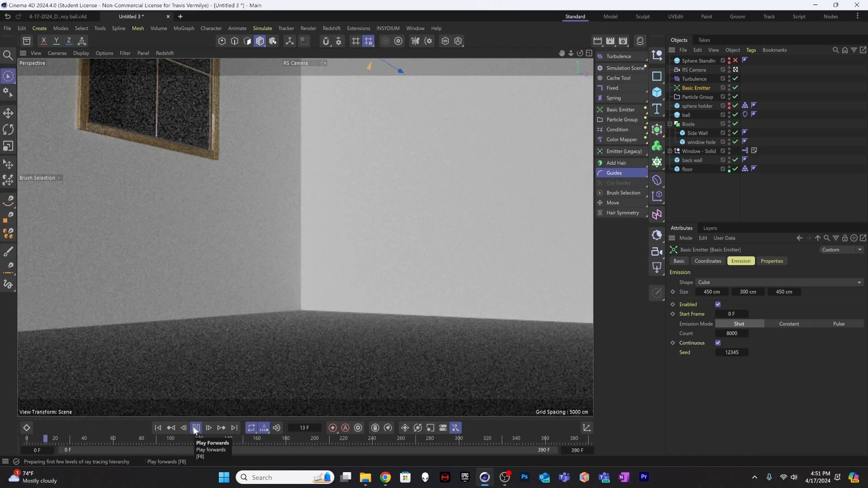
click(196, 428)
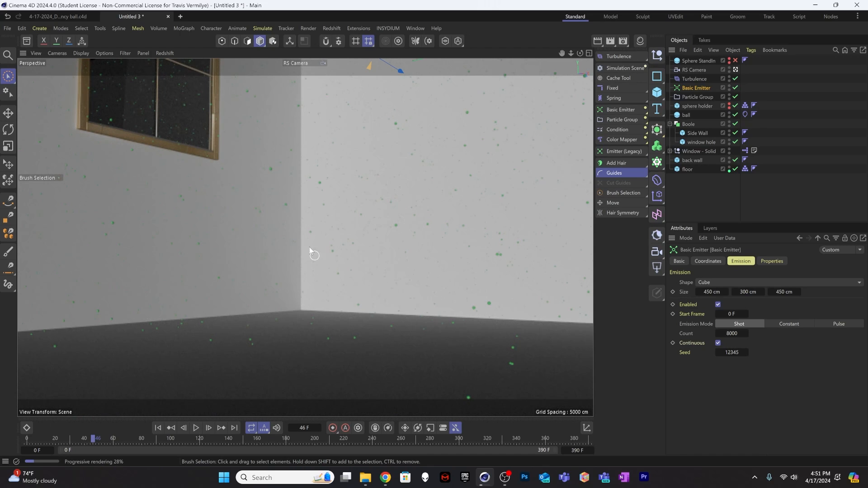
Replay the rendered simulation from the first frame to frame 111 to examine the denser particles
click(172, 428)
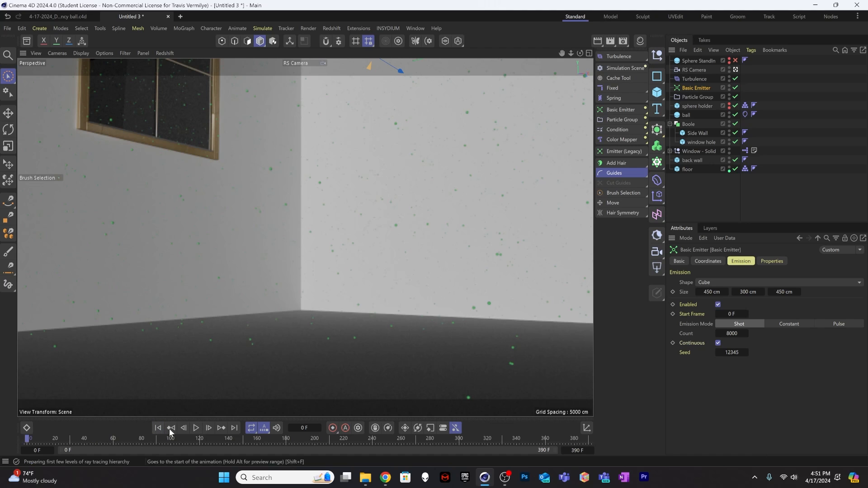
click(196, 429)
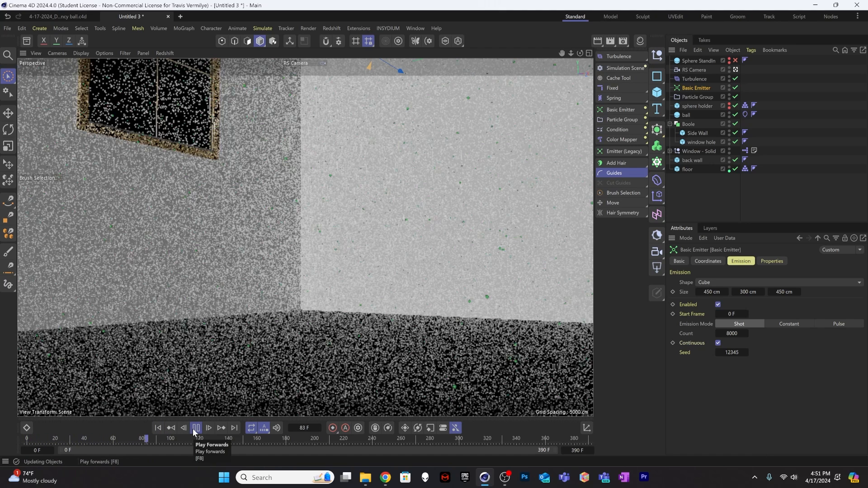
click(195, 428)
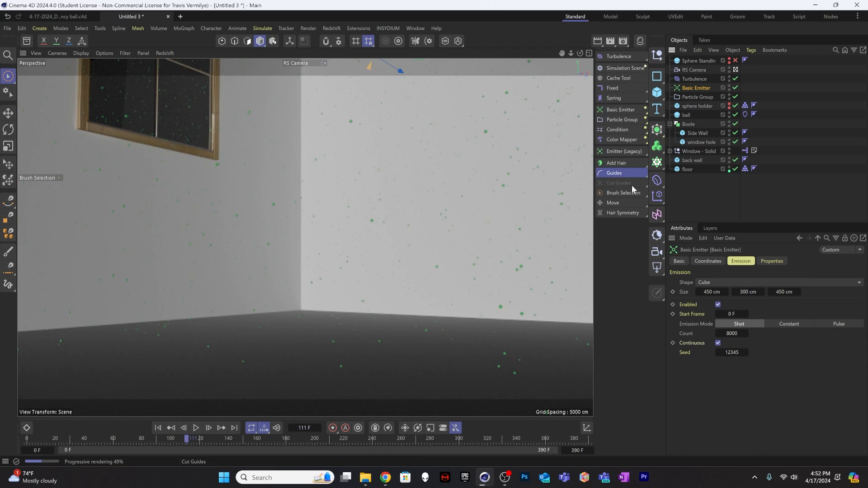
Add a Color Mapper modifier and nest it under the Particle Group
click(624, 140)
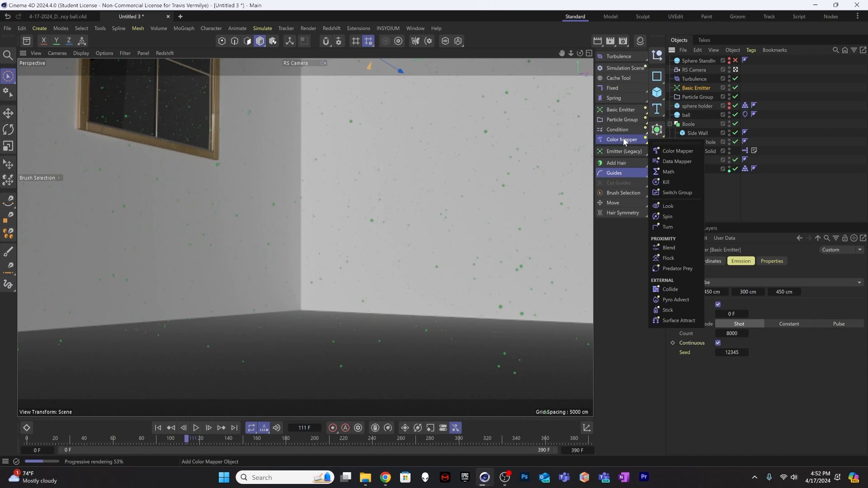
click(678, 151)
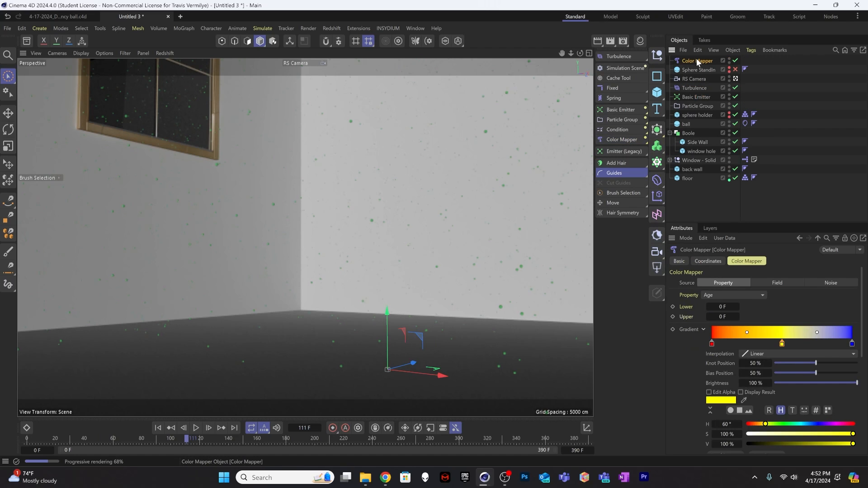
drag(696, 60, 695, 106)
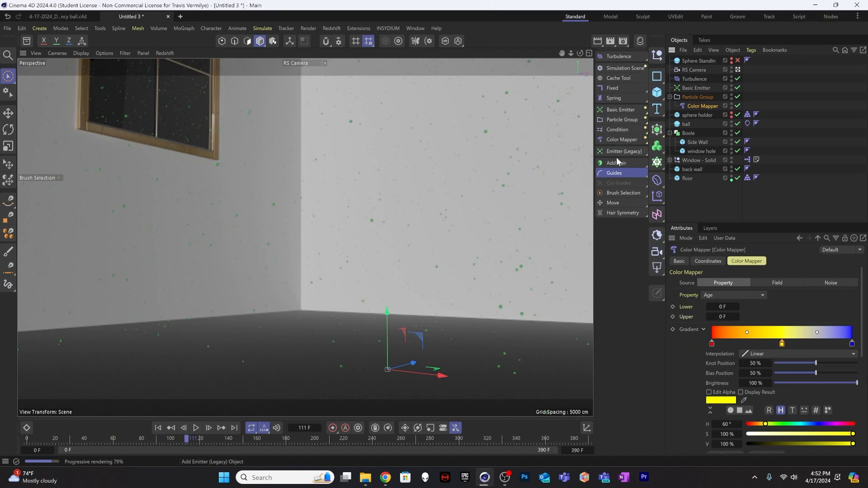
click(622, 139)
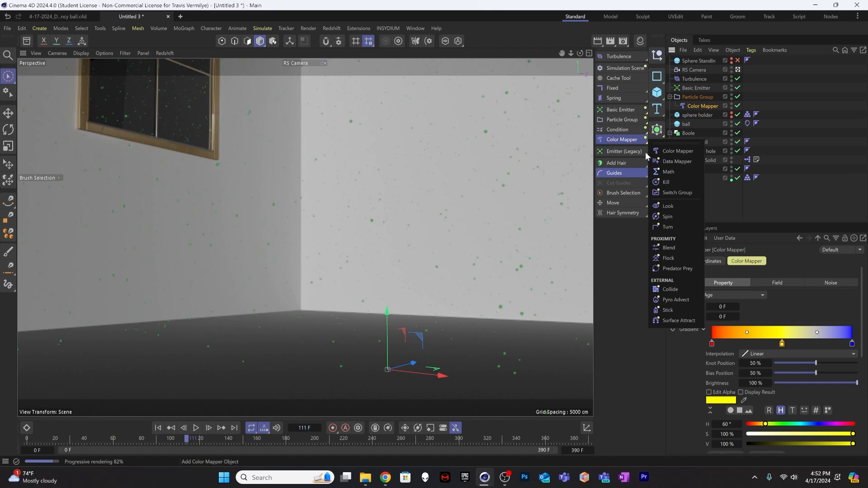
click(685, 98)
click(696, 107)
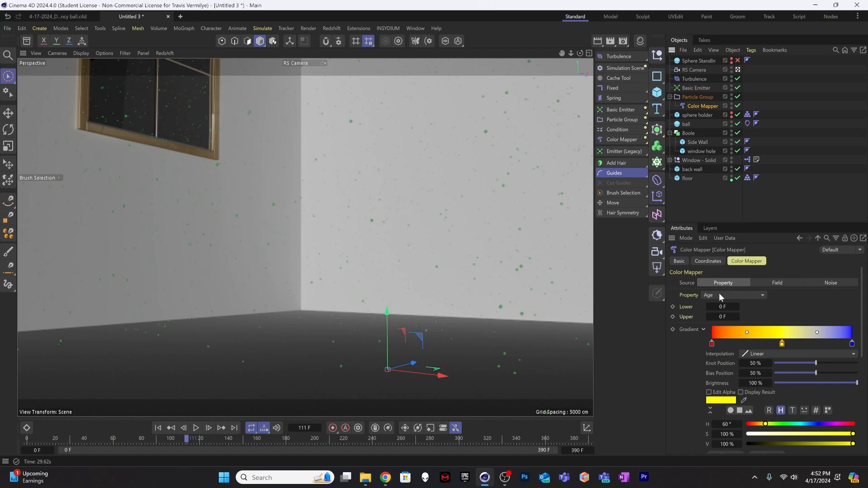
Return to the first frame, set the Color Mapper's source to Noise, and play to frame 2 to check the particle colors
key(shift+f)
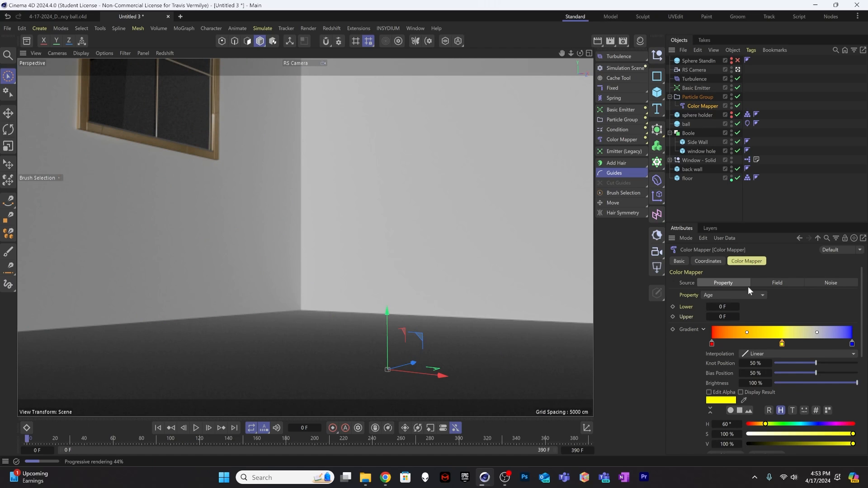
click(833, 283)
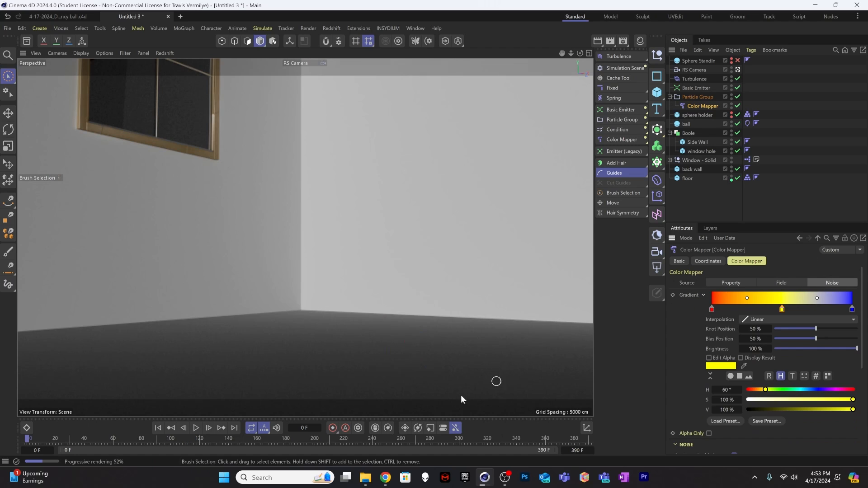
click(196, 428)
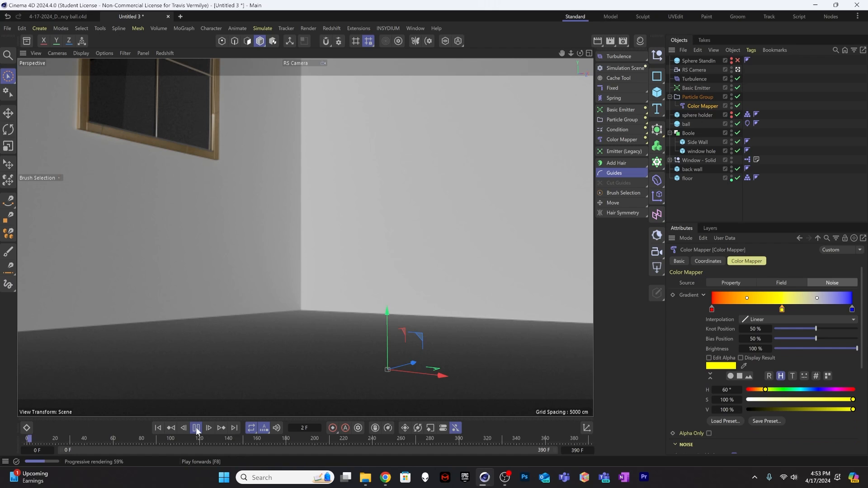
click(197, 429)
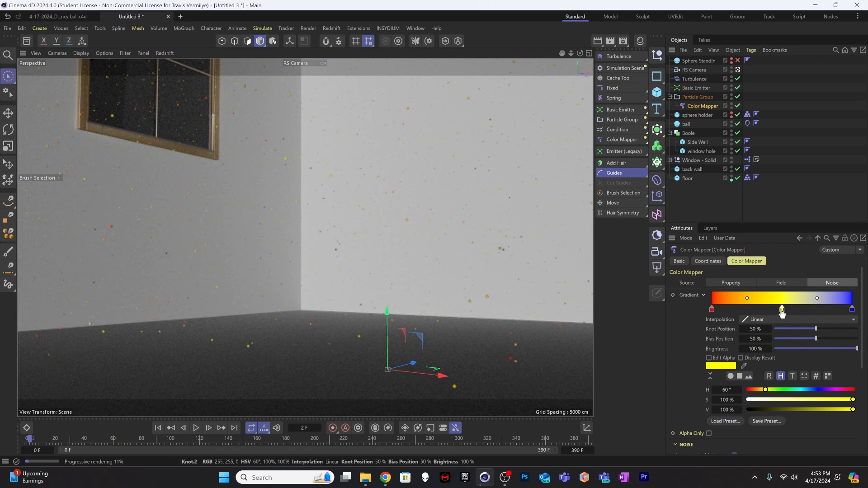
Remove the yellow gradient knot and change the red start knot to near-white with 4% saturation and about 90% value
drag(782, 310, 761, 363)
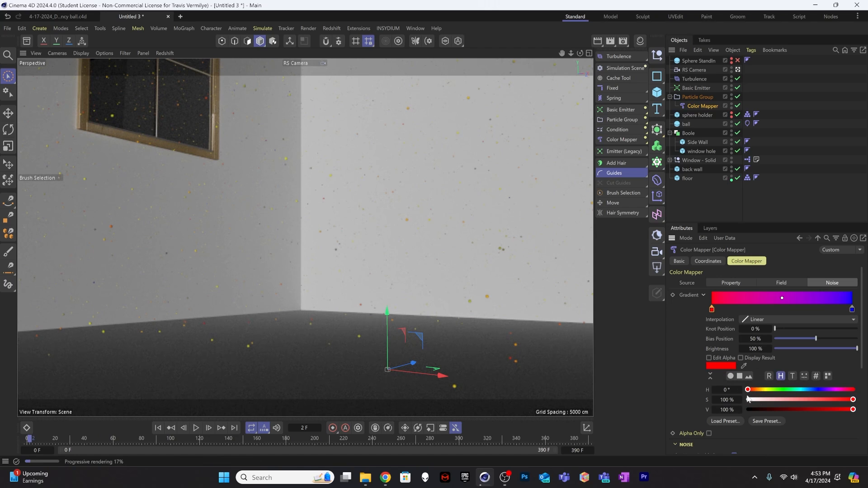
drag(853, 400, 775, 400)
click(778, 410)
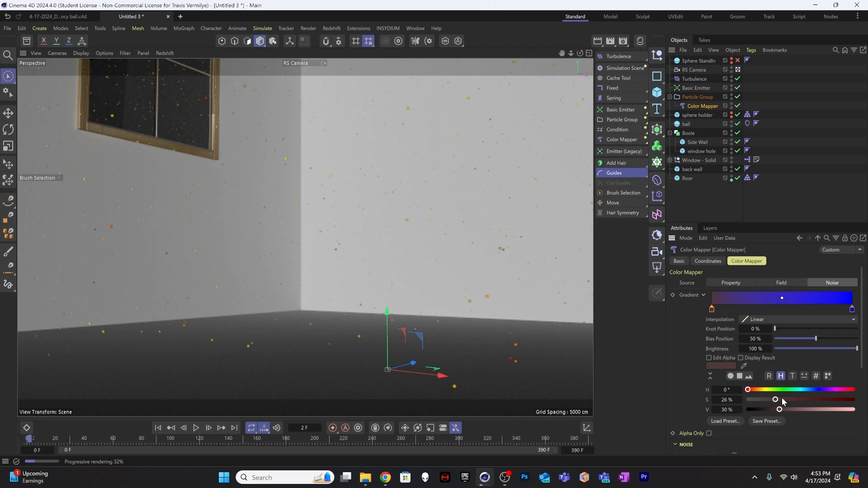
drag(779, 401, 676, 412)
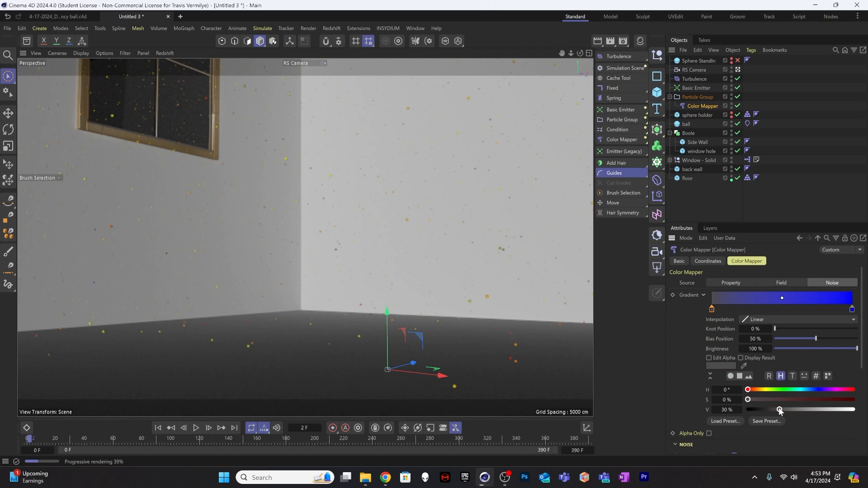
drag(780, 410, 842, 409)
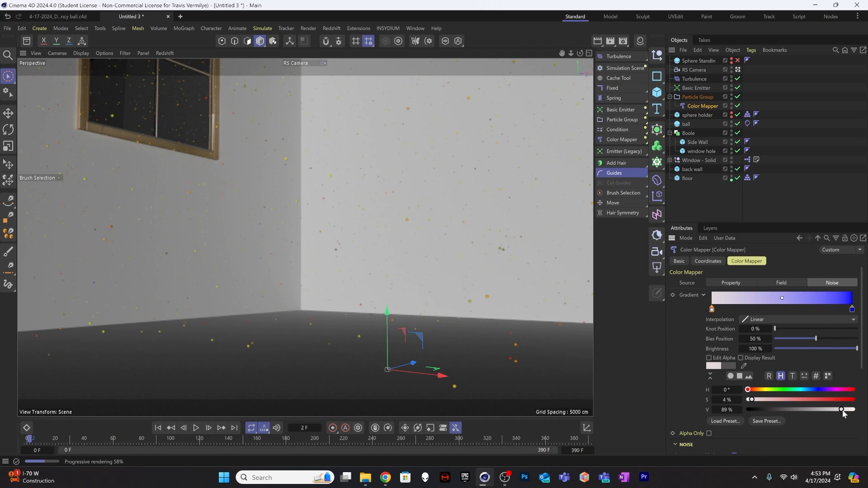
Replace the blue gradient knot with a dark gray one at 100% position and 34% value, then play the simulation to frame 27
click(852, 310)
drag(852, 311, 857, 347)
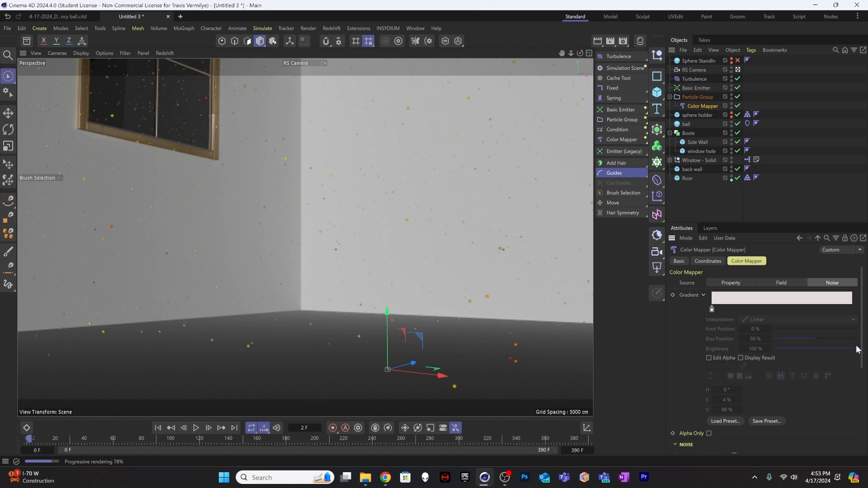
click(849, 309)
drag(849, 310, 855, 310)
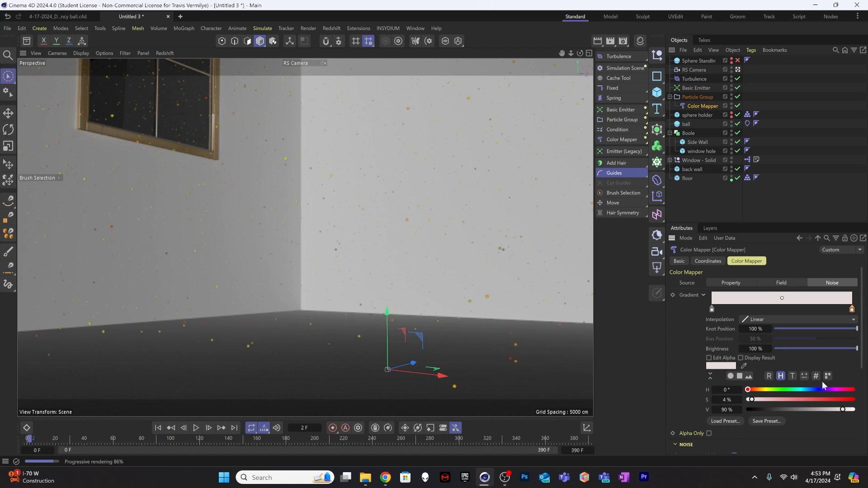
drag(841, 411, 785, 409)
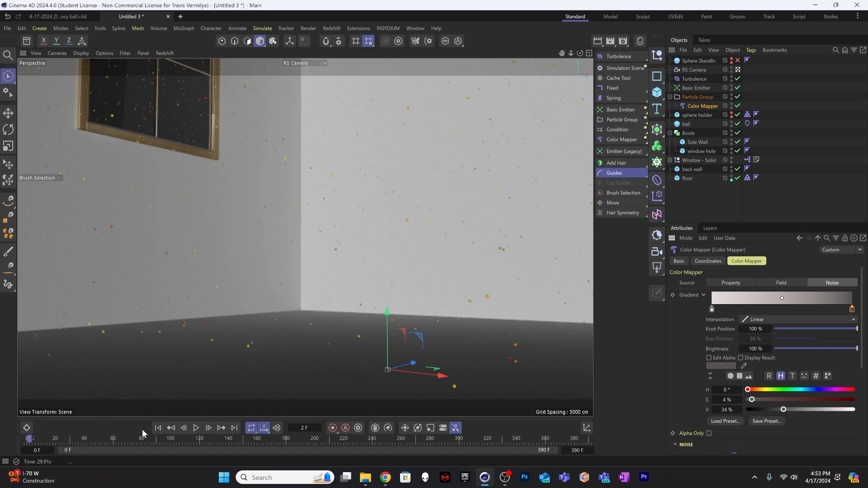
click(196, 429)
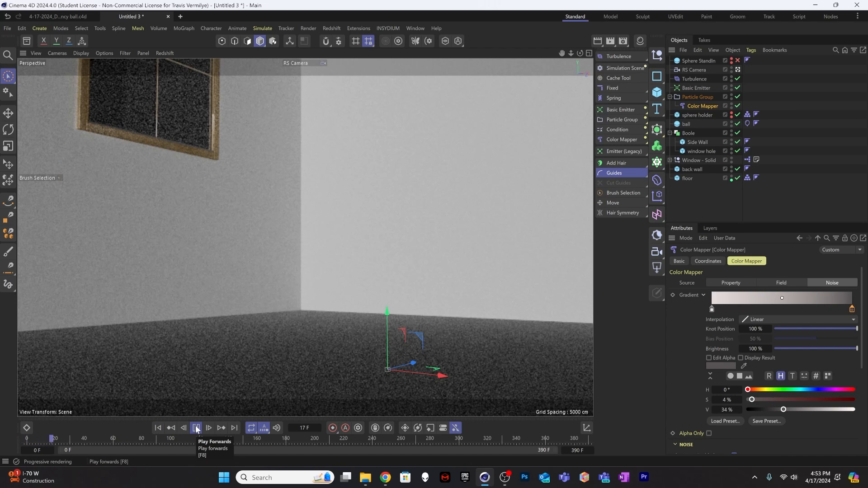
click(197, 429)
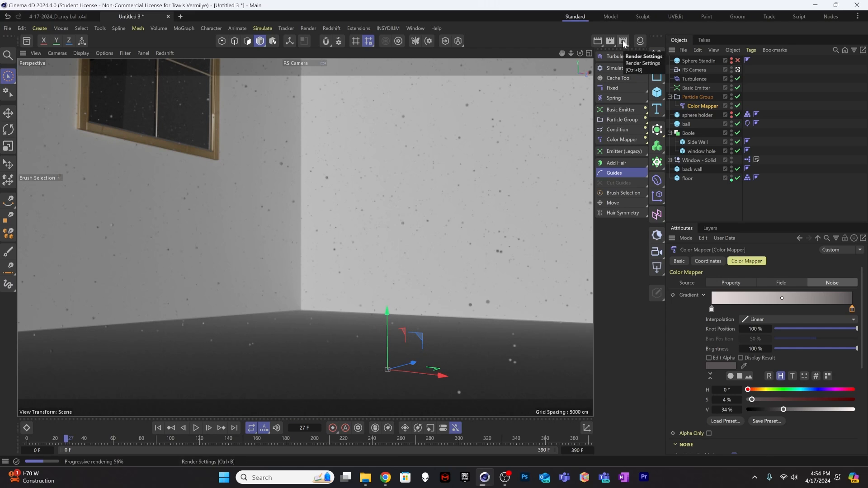
Show the scene's materials and start creating a new Redshift material
click(639, 41)
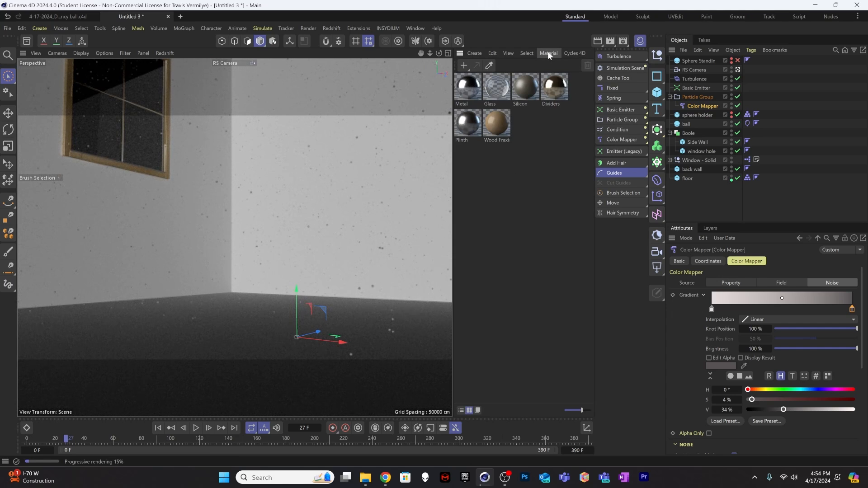
click(476, 53)
mouse_move(494, 82)
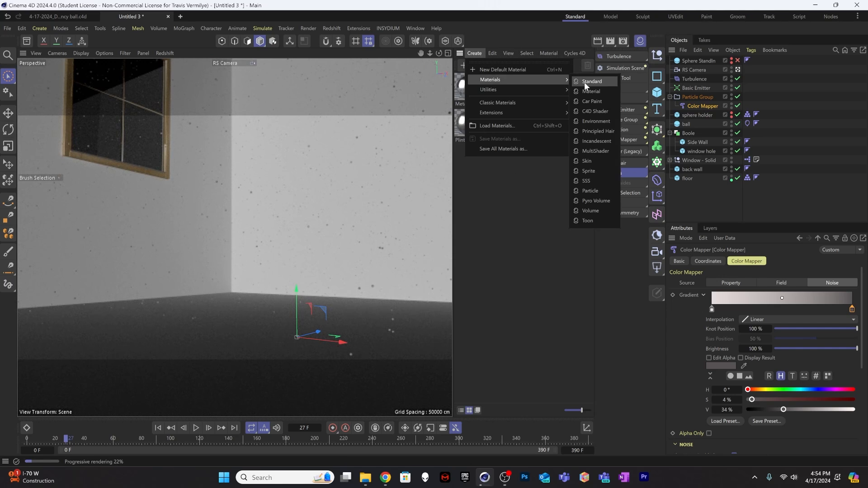
Create a Redshift Standard material and apply it to the Particle Group
click(584, 85)
click(521, 180)
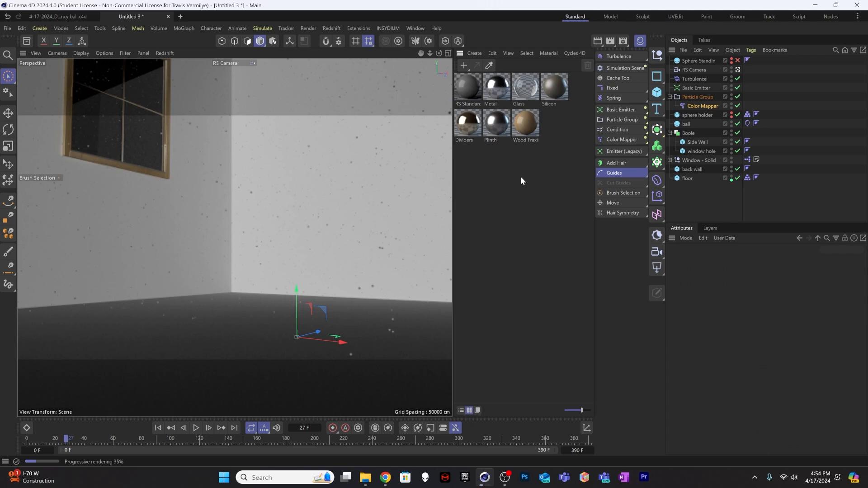
drag(469, 87, 701, 97)
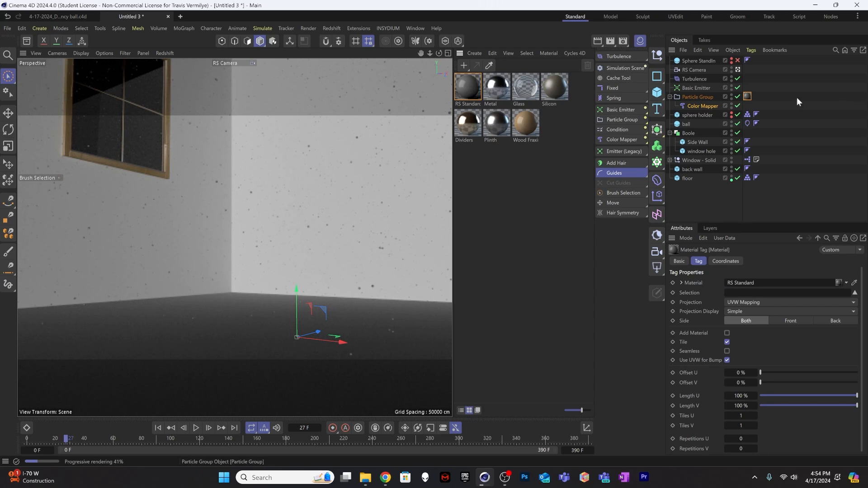
Open the RS Standard material's node graph and add a Color User Data node
double_click(748, 98)
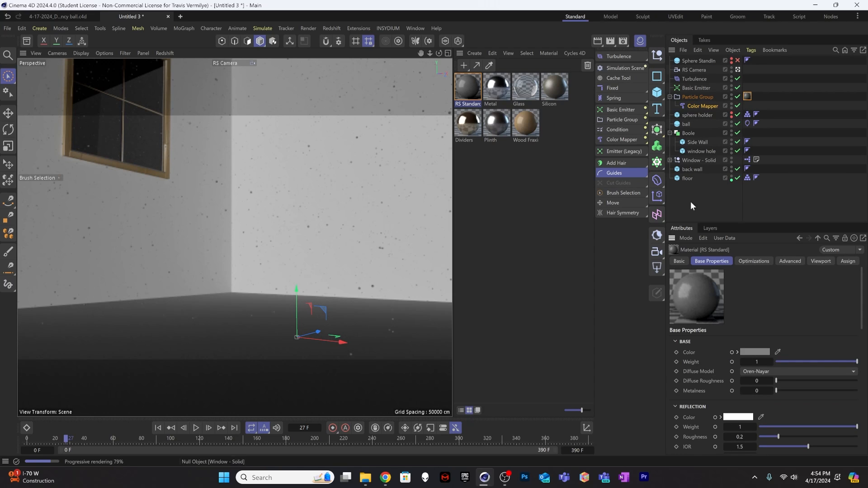
double_click(471, 86)
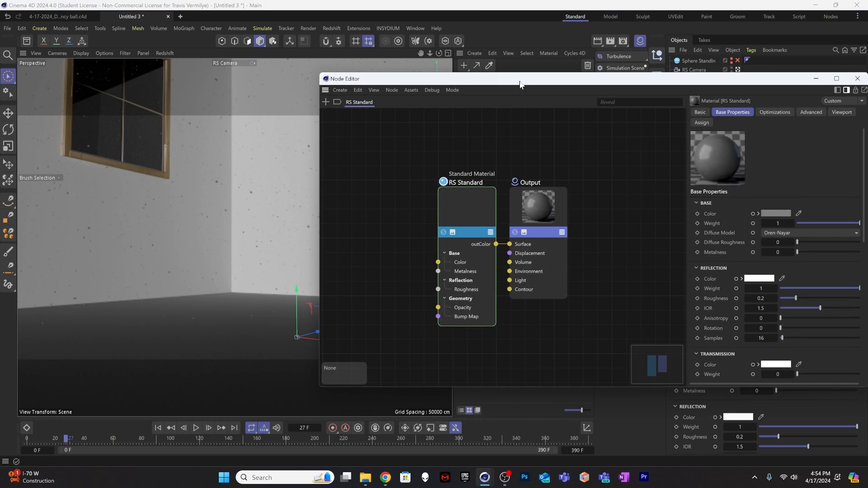
drag(520, 85, 324, 85)
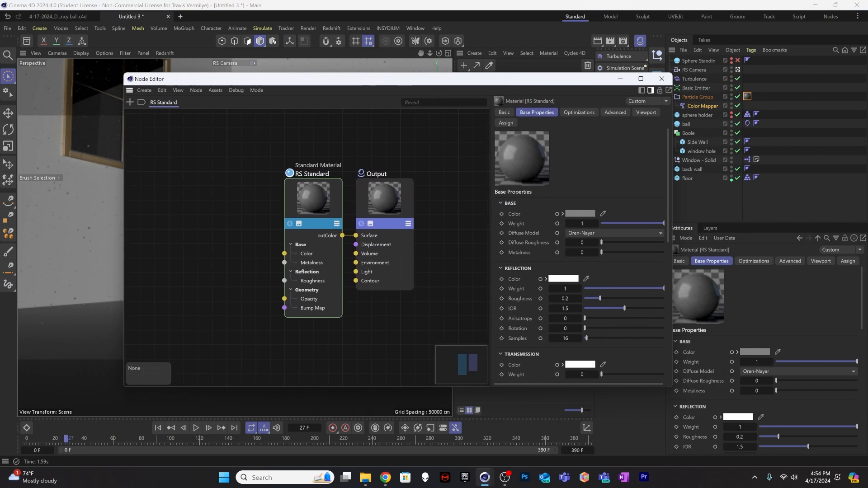
double_click(202, 181)
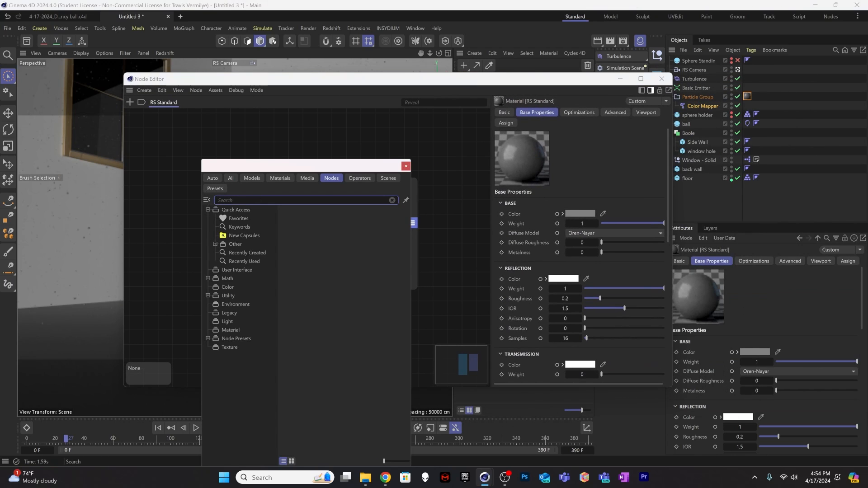
text(color)
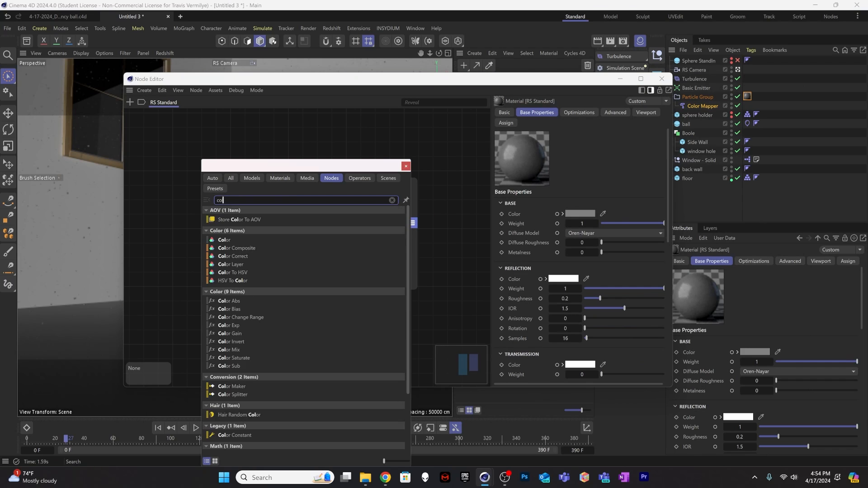
text( user)
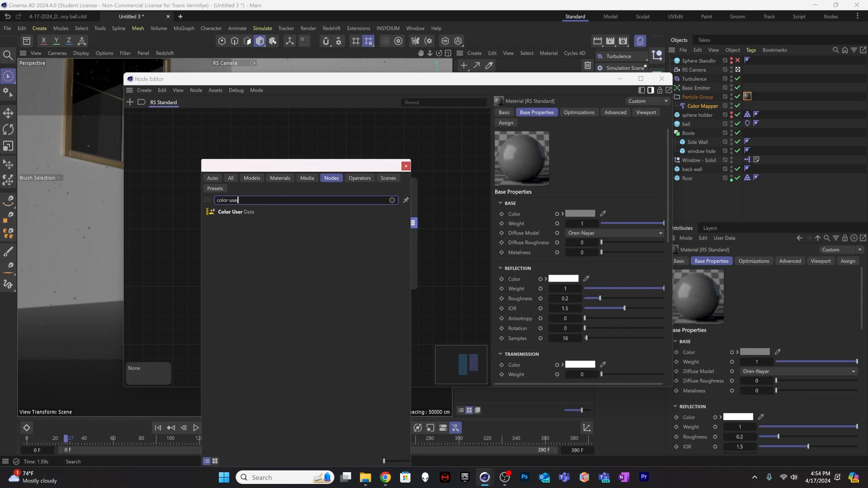
double_click(240, 214)
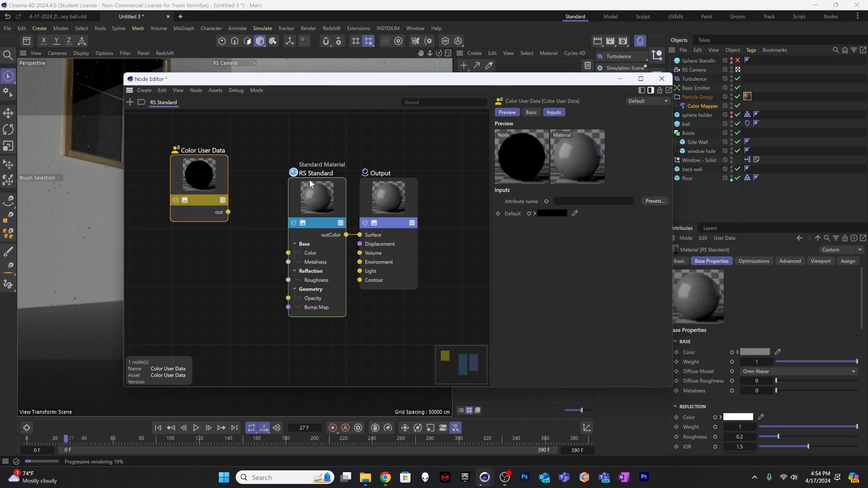
Set the Color User Data attribute to the particle preset RSPColor, connect it to the RS Standard base Color, and close the node graph
click(657, 200)
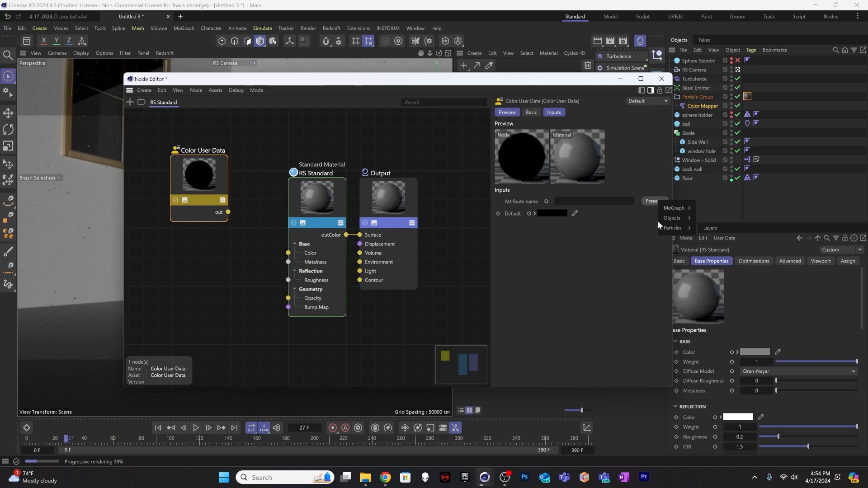
mouse_move(671, 227)
click(717, 230)
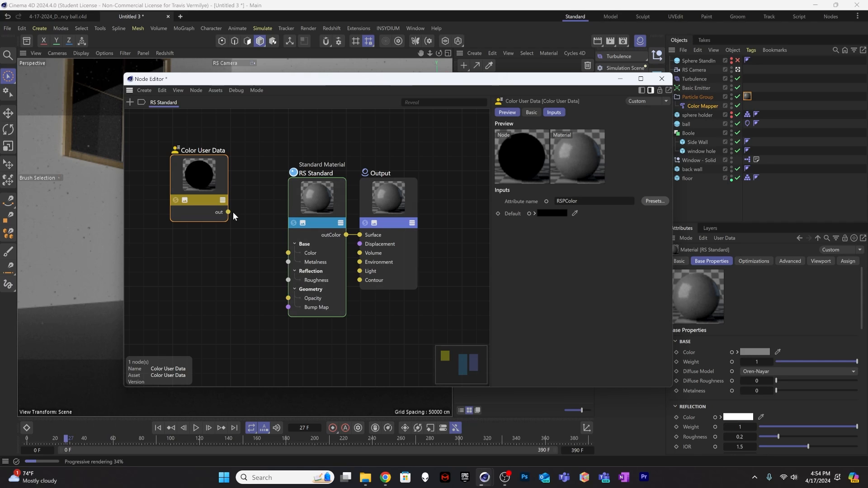
drag(230, 211, 288, 252)
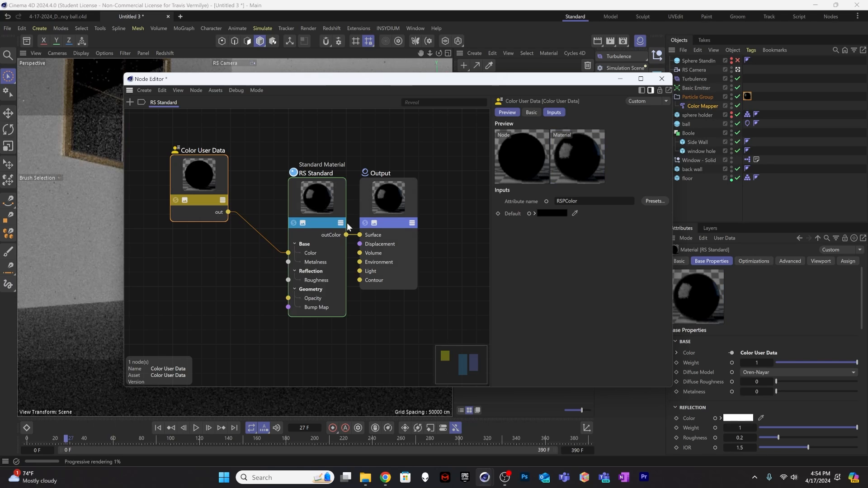
click(662, 79)
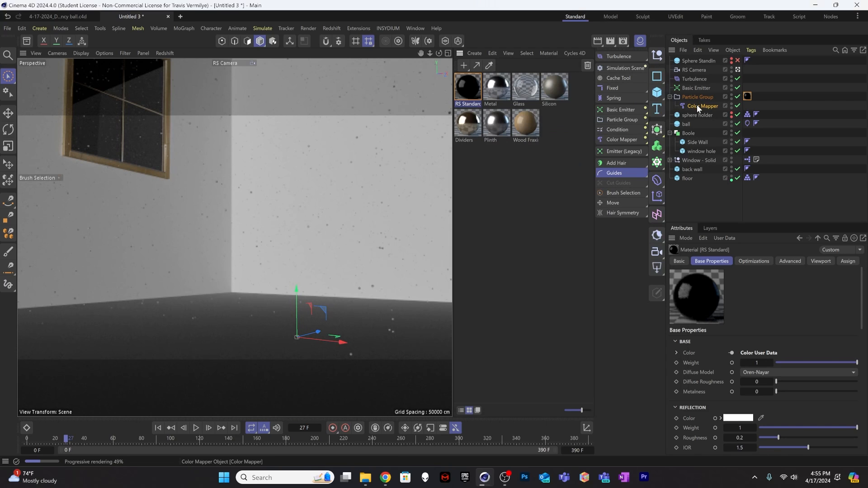
Recolor the first knot of the Color Mapper's gradient to saturated purple: H 287°, S 100%, V 76%
click(698, 88)
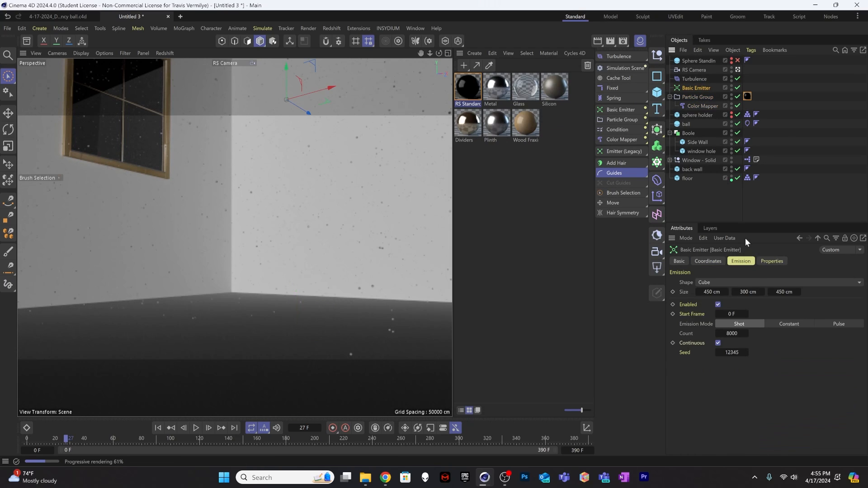
click(705, 108)
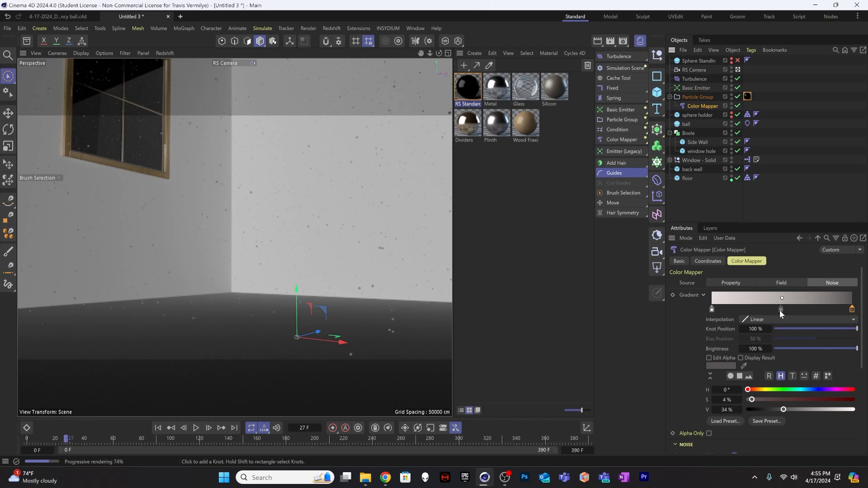
click(712, 310)
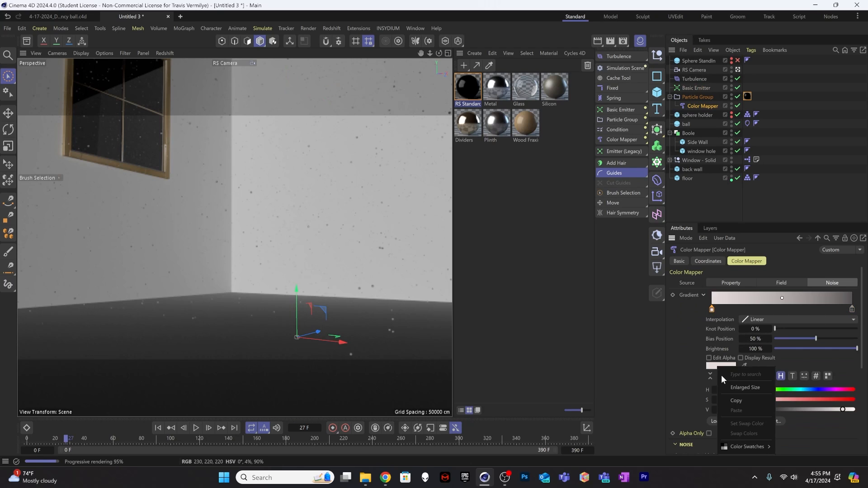
drag(748, 389, 856, 409)
click(825, 410)
click(706, 204)
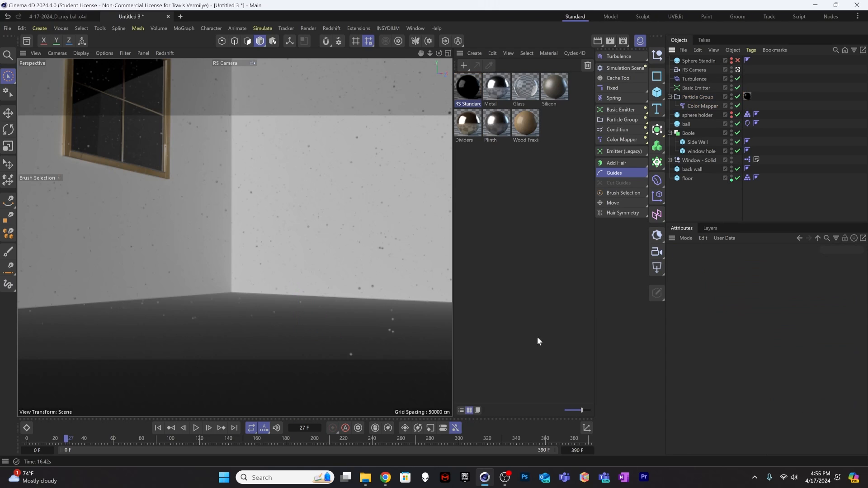
Rewind the animation and advance to frame 1 to check the particle colors, then inspect the material assigned to the Particle Group
click(158, 427)
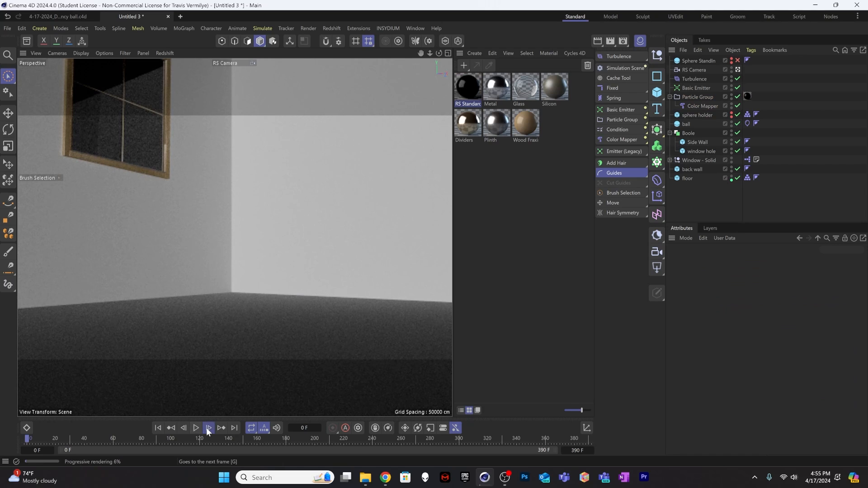
click(207, 428)
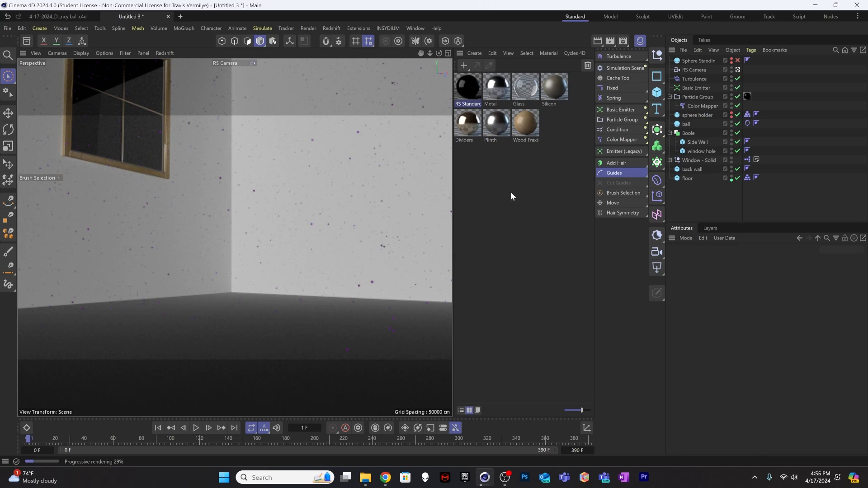
click(747, 96)
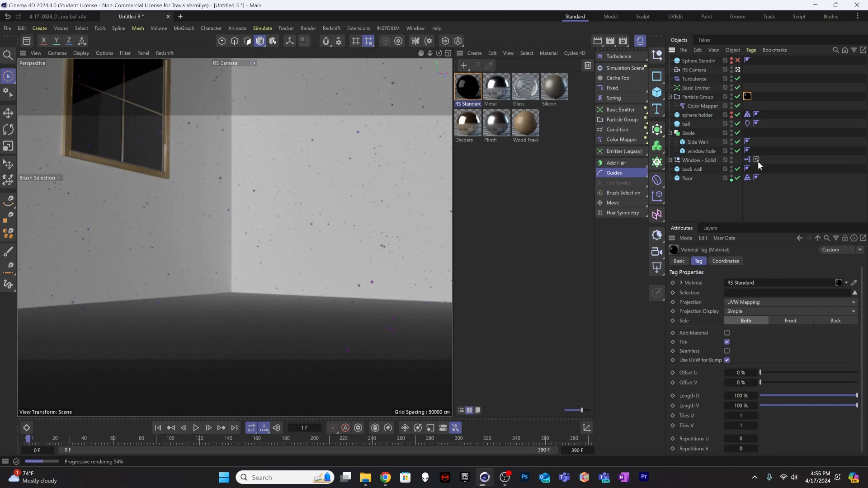
click(753, 99)
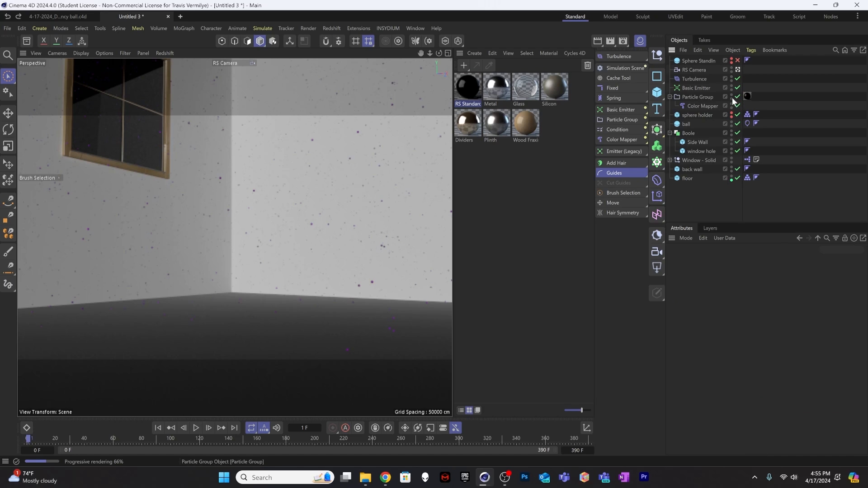
click(468, 88)
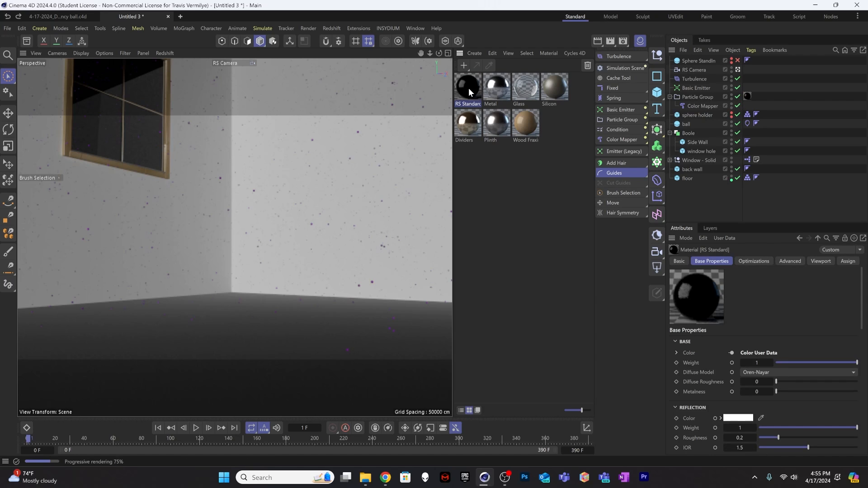
Undo the last saturation change on the Color Mapper's first gradient knot
click(690, 104)
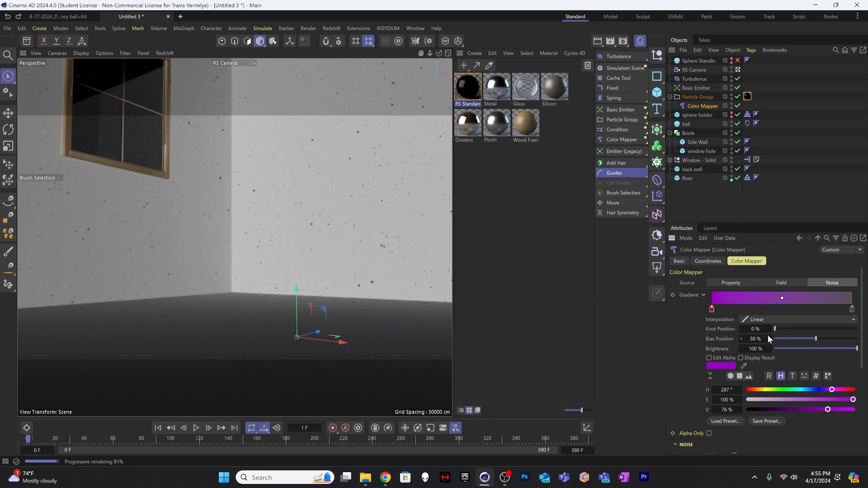
key(ctrl+z)
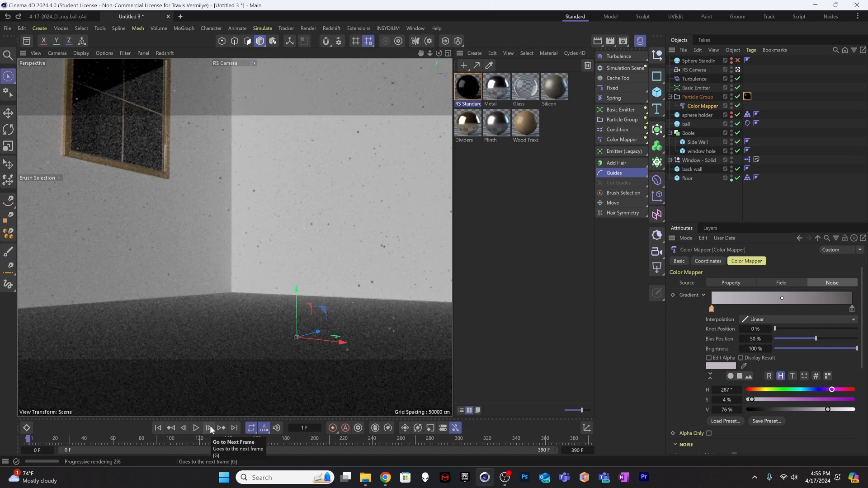
click(549, 197)
Set the RS Standard material's reflection roughness to 0.4
click(468, 86)
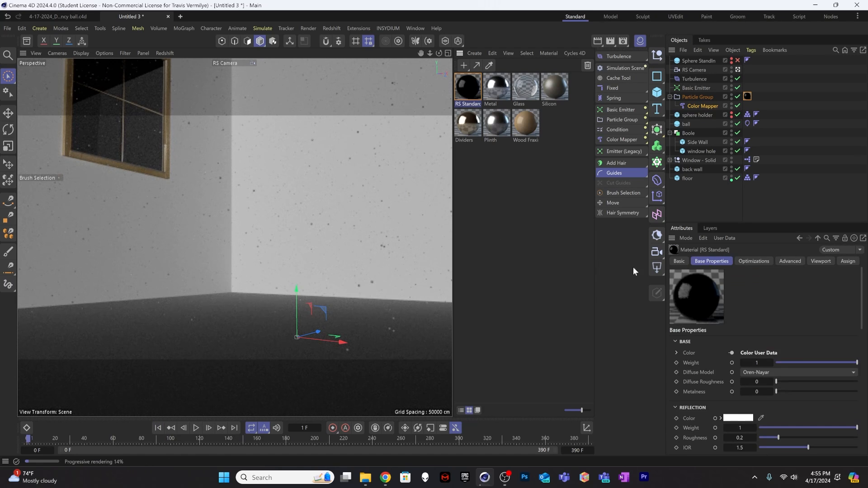
scroll(776, 378, down, 3)
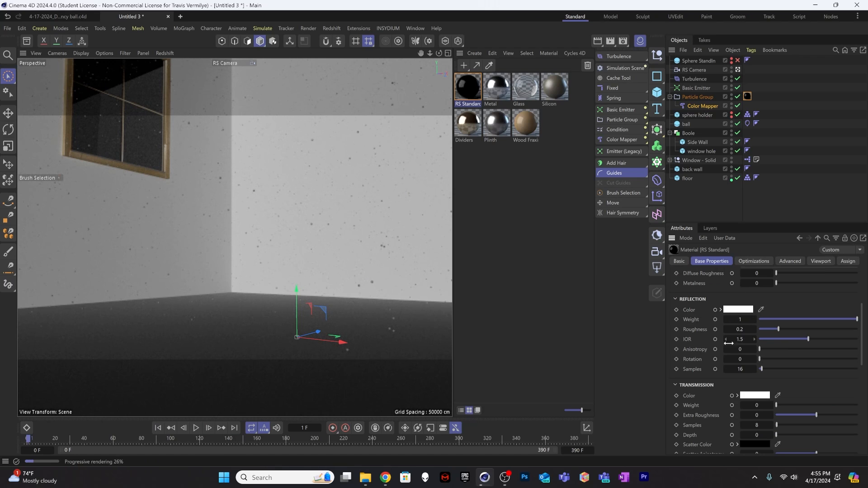
click(748, 329)
text(0.4)
key(Return)
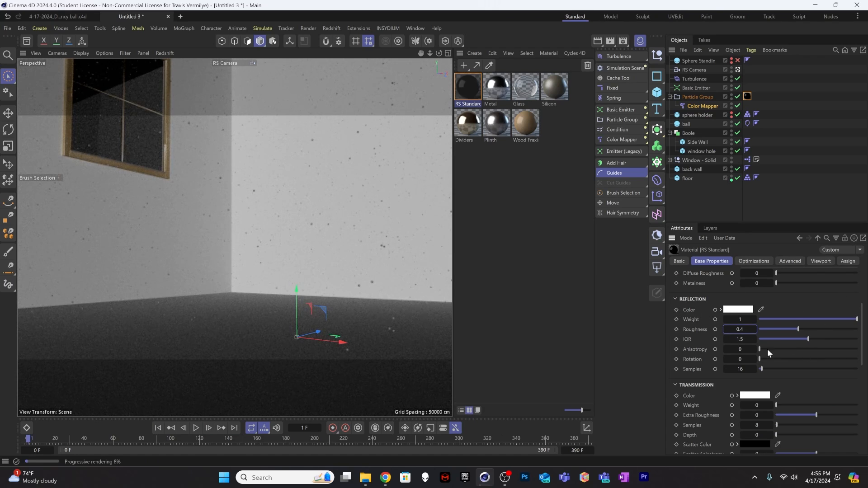
Set the RS Standard material's transmission weight to 0.3
scroll(749, 352, down, 2)
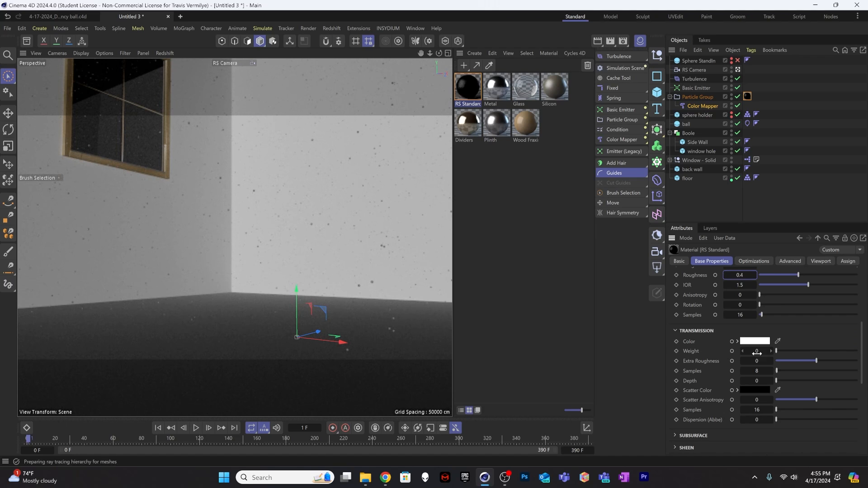
text(5)
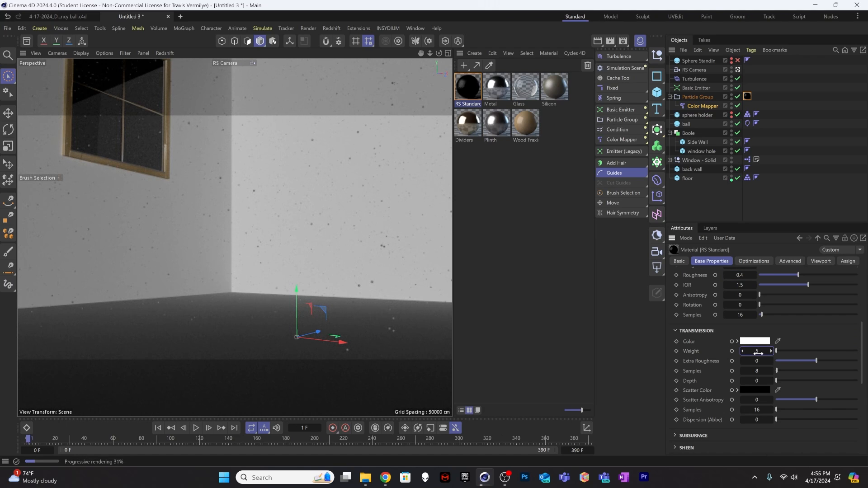
key(Return)
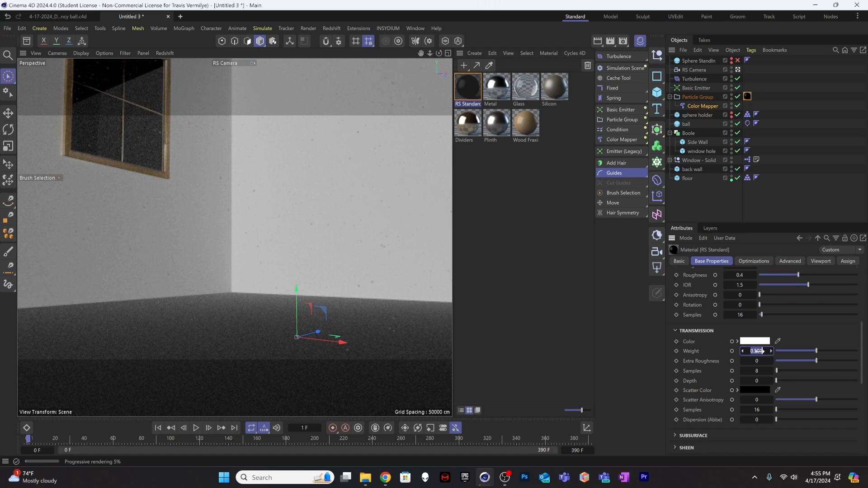
text(.3)
key(Return)
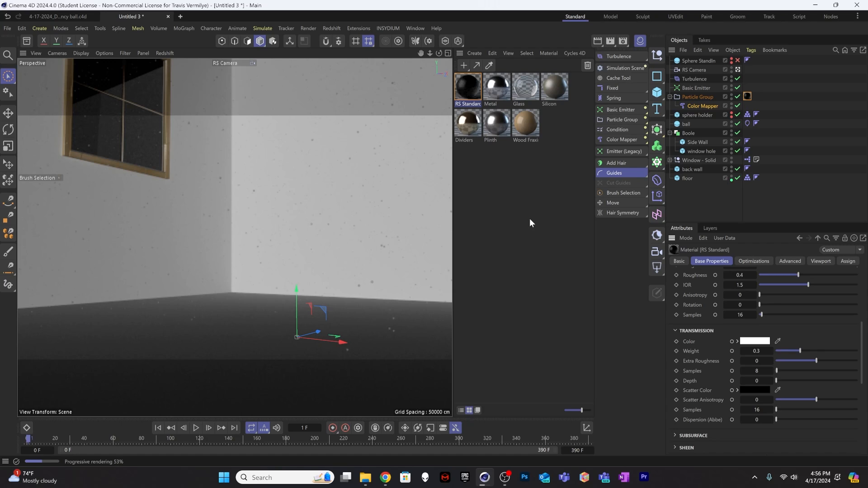
Deselect the material and stop the Redshift IPR rendering in the perspective viewport
click(474, 190)
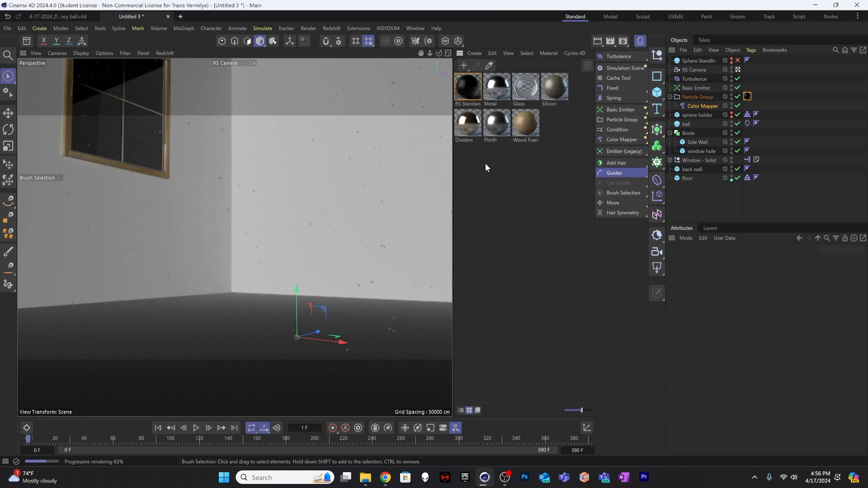
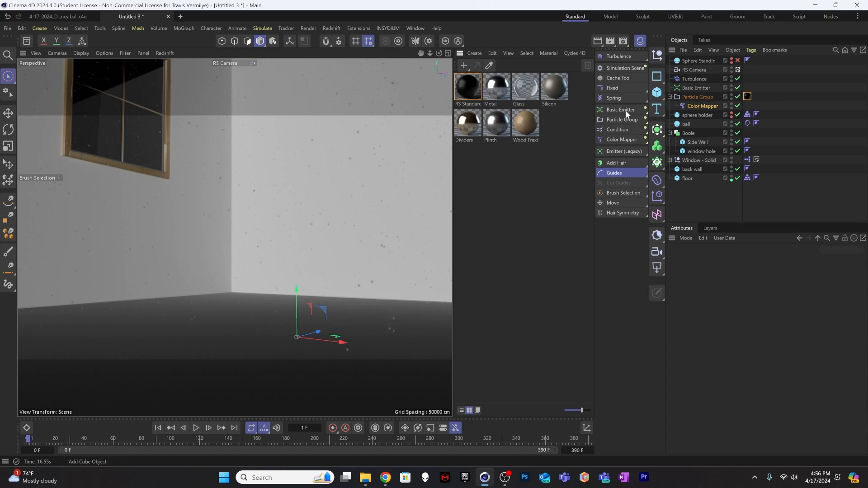
click(165, 53)
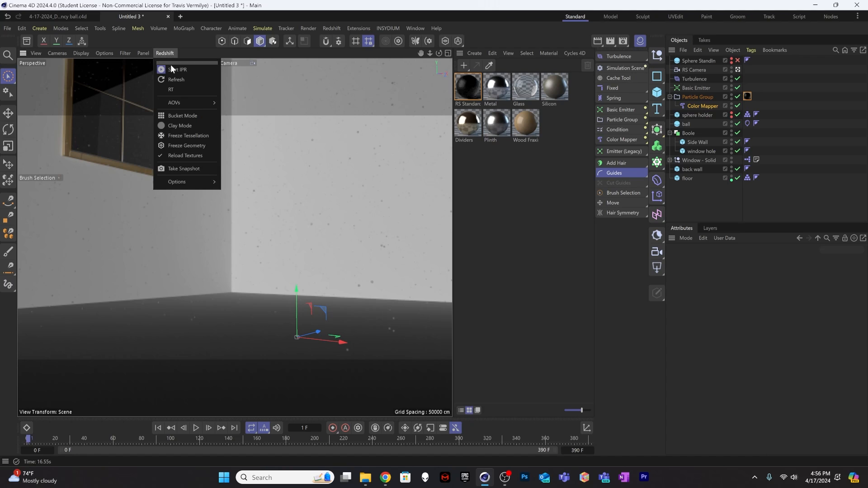
click(171, 67)
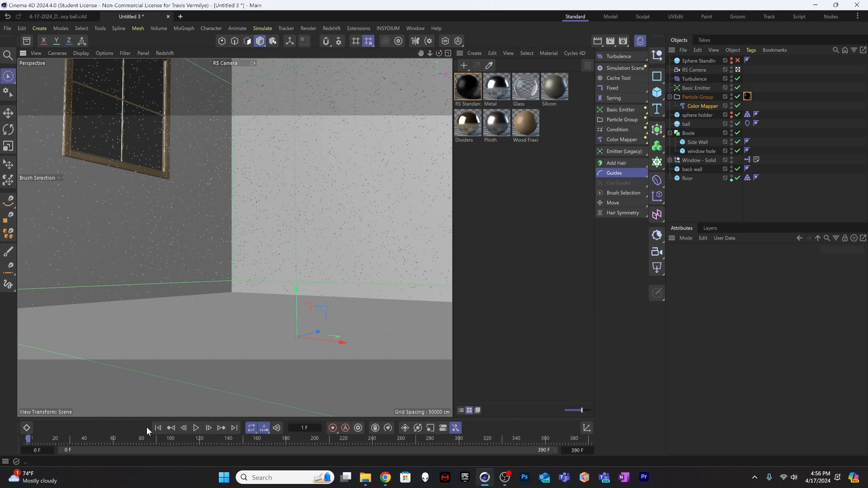
Play the particle simulation briefly in the viewport and stop it
click(184, 428)
click(196, 428)
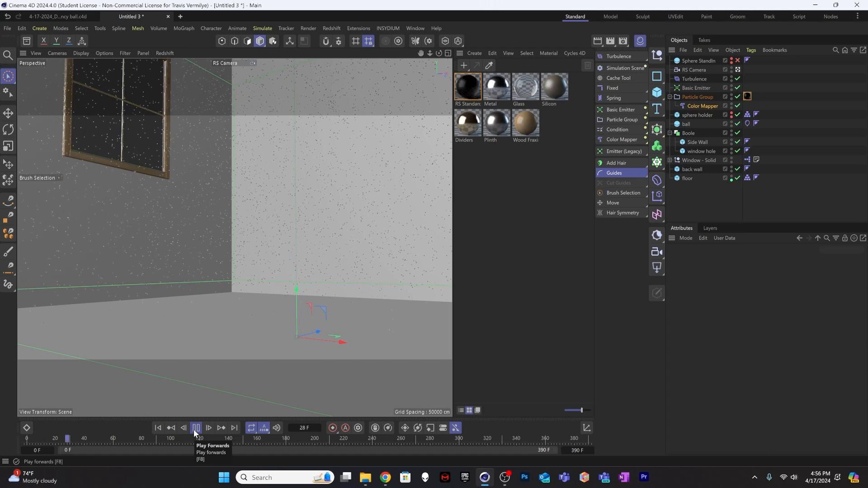
click(196, 428)
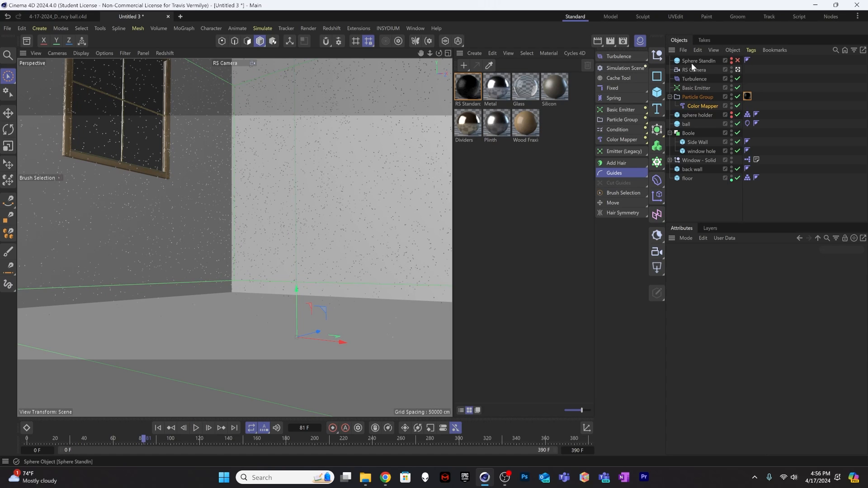
Add a Collide modifier and place it inside the Particle Group, above the Color Mapper
click(685, 97)
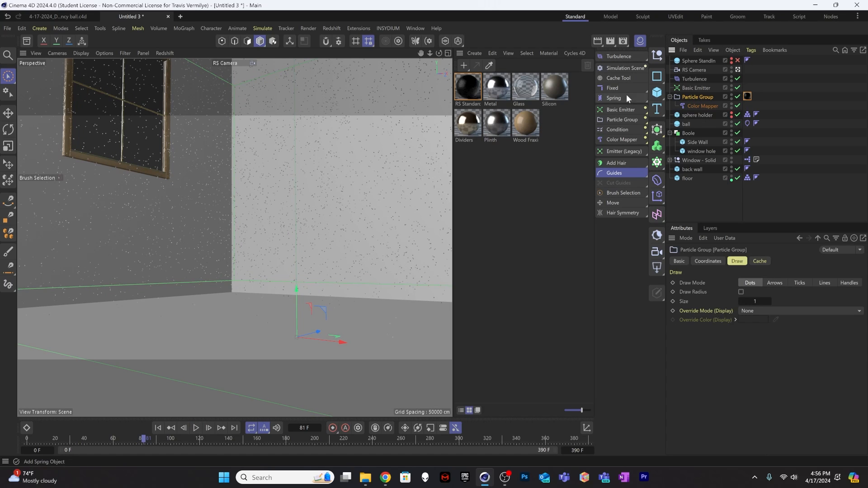
mouse_move(625, 139)
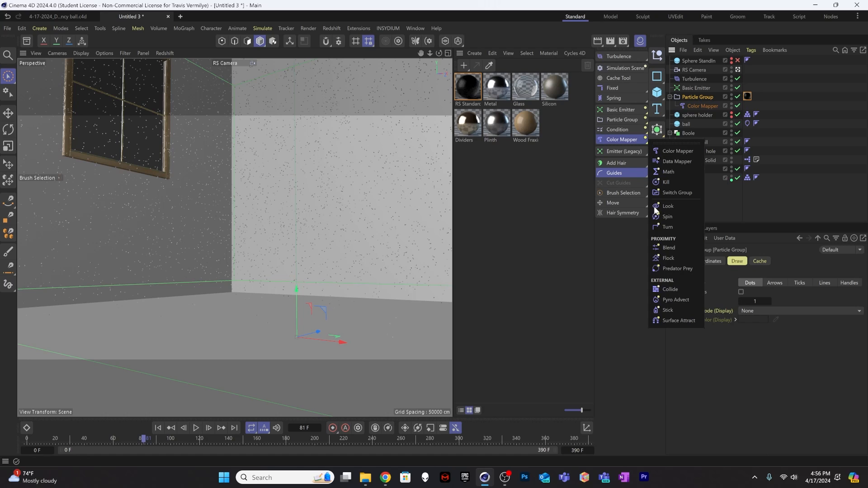
click(671, 290)
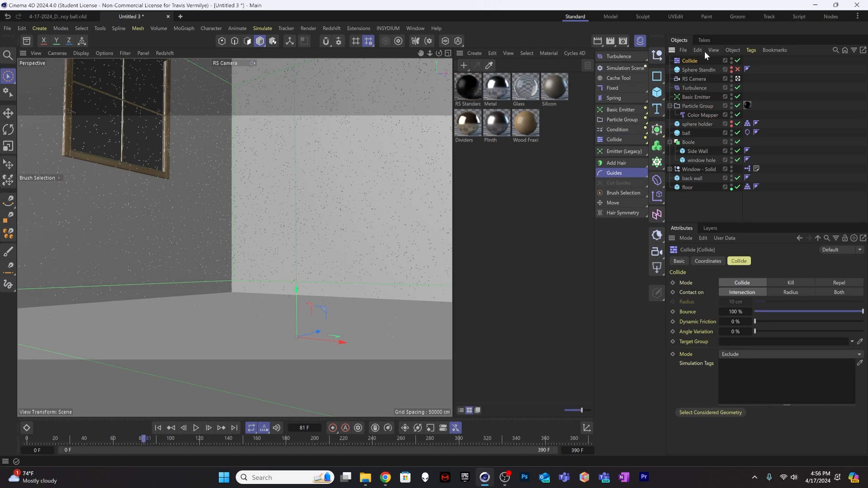
drag(683, 63, 698, 107)
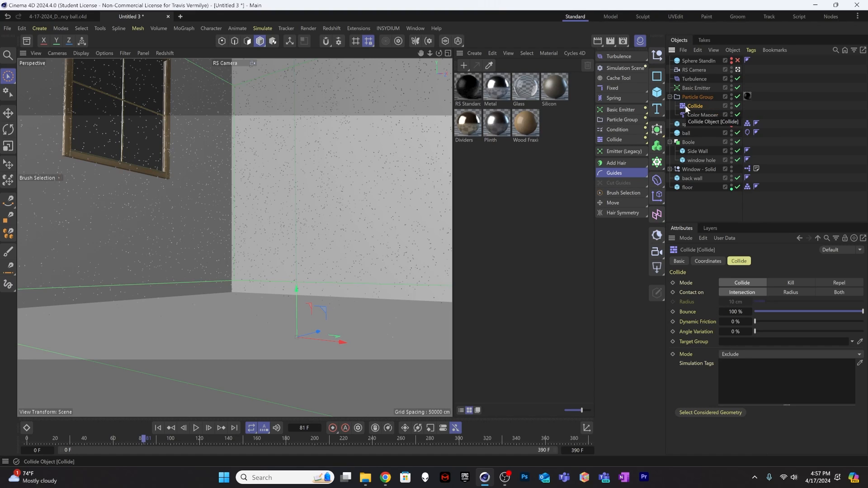
Check the ball's cloth tag and the sphere holder's collider tag, and replay the simulation from the first frame with Collide selected
click(747, 132)
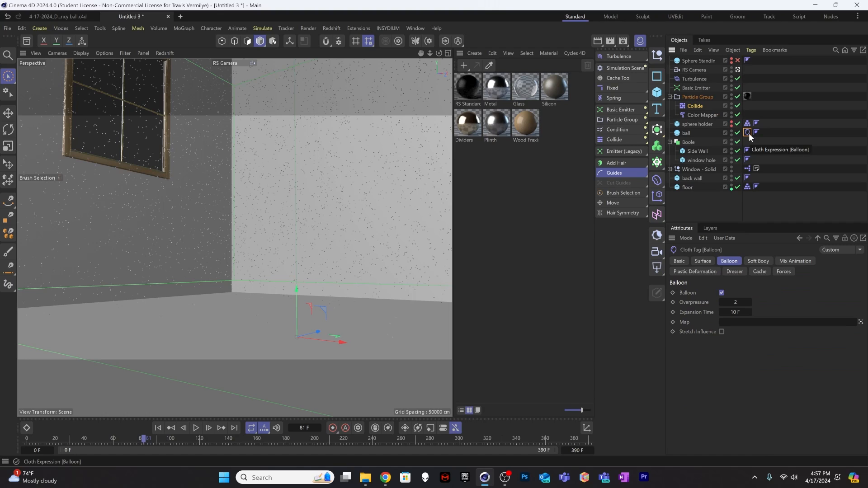
click(748, 123)
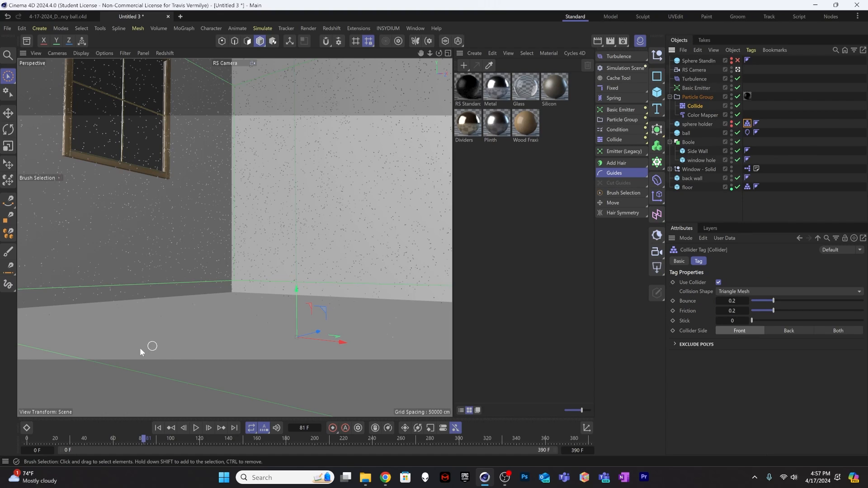
click(706, 105)
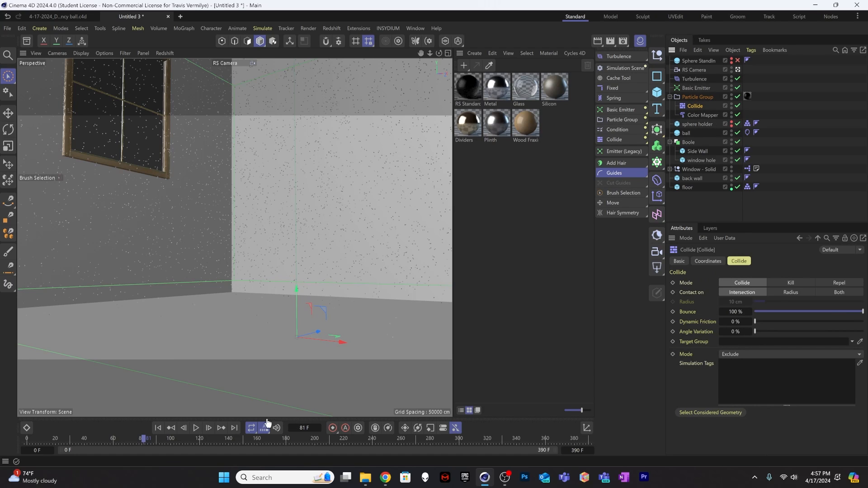
click(158, 427)
click(195, 428)
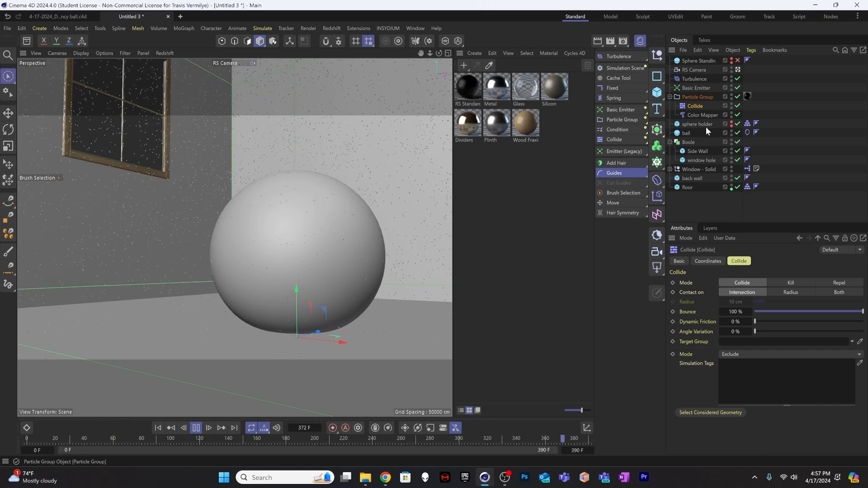
Set the Particle Group's dot draw size to 3
click(693, 96)
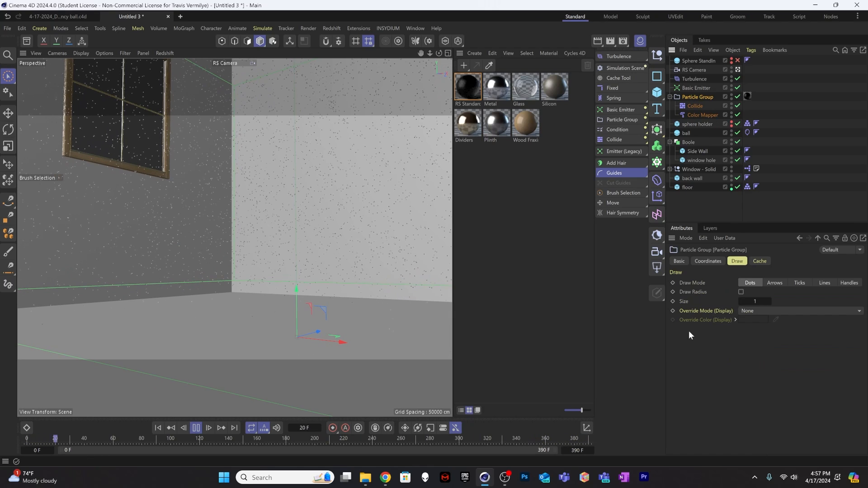
click(769, 301)
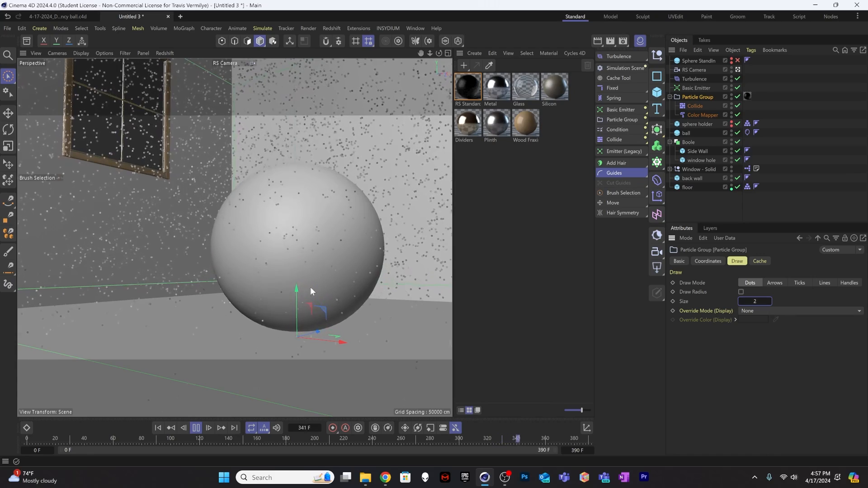
click(769, 301)
click(769, 302)
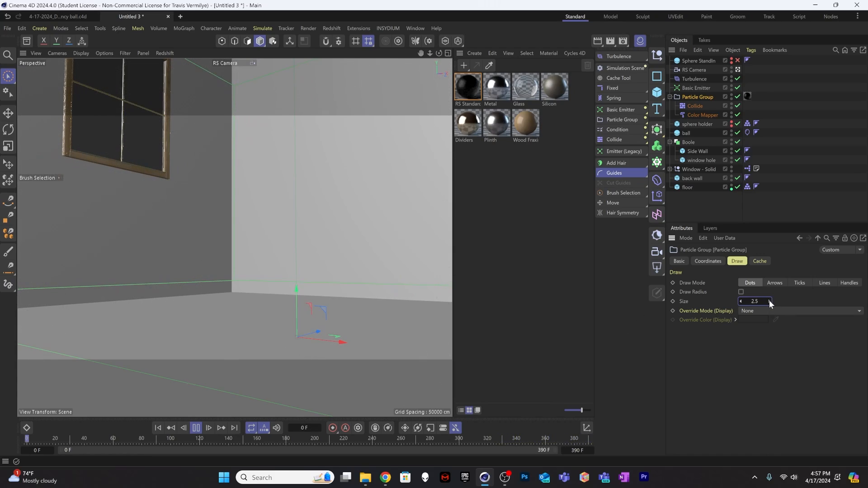
click(769, 301)
click(742, 301)
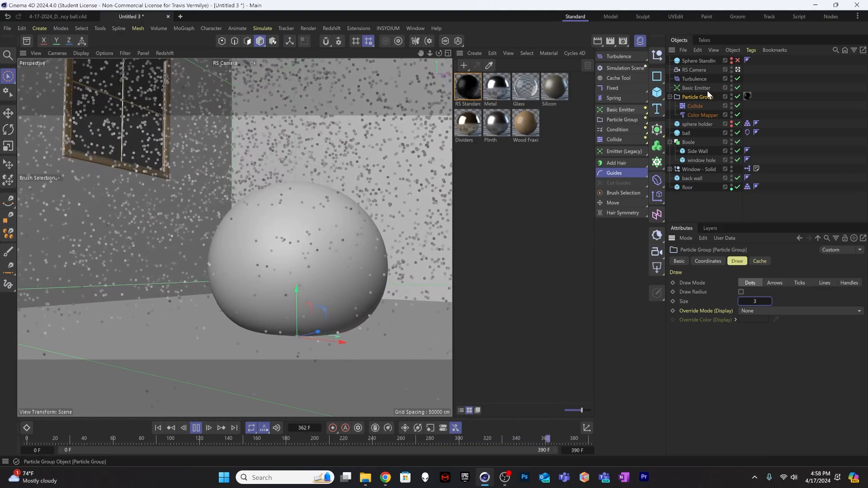
Set the Collide modifier's mode to Repel, with contact on Both and a radius of 15 cm
click(694, 105)
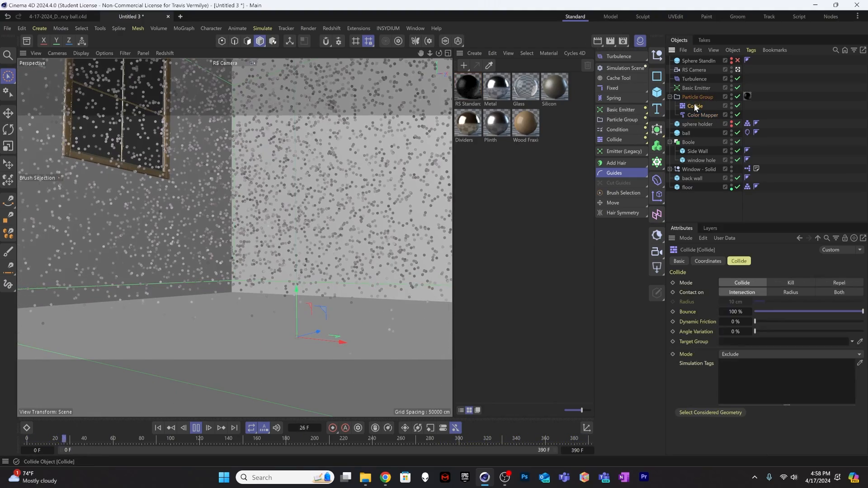
click(839, 282)
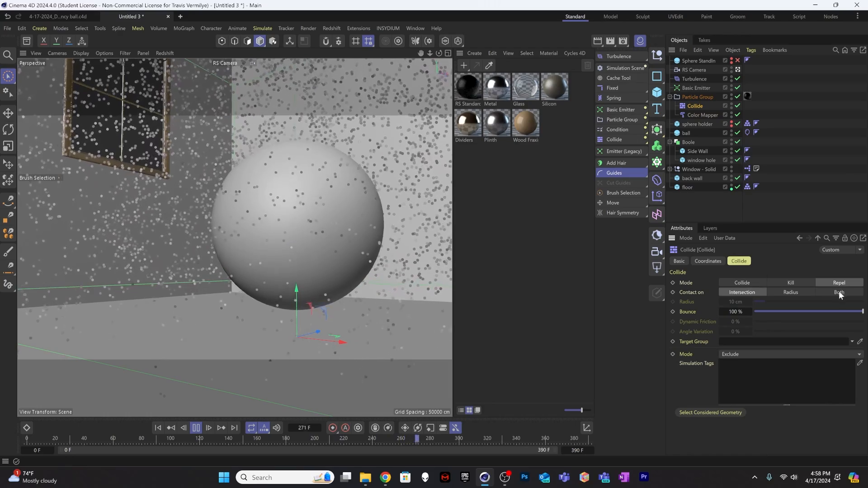
click(818, 292)
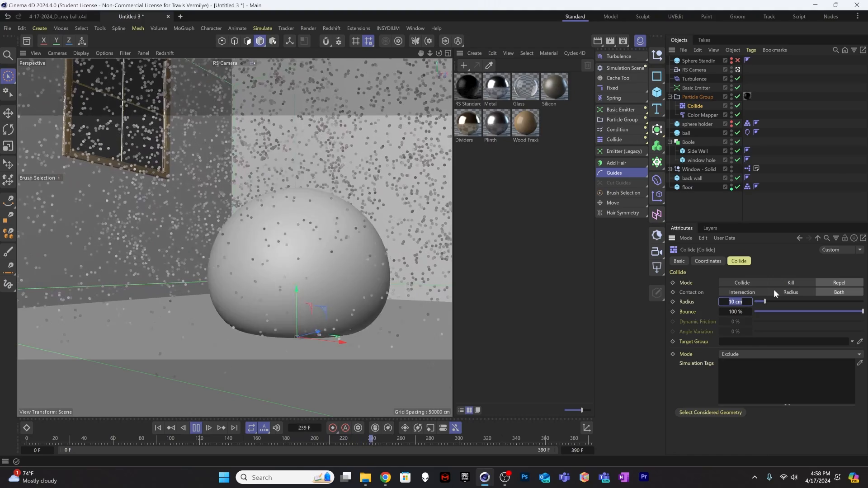
text(15)
key(Return)
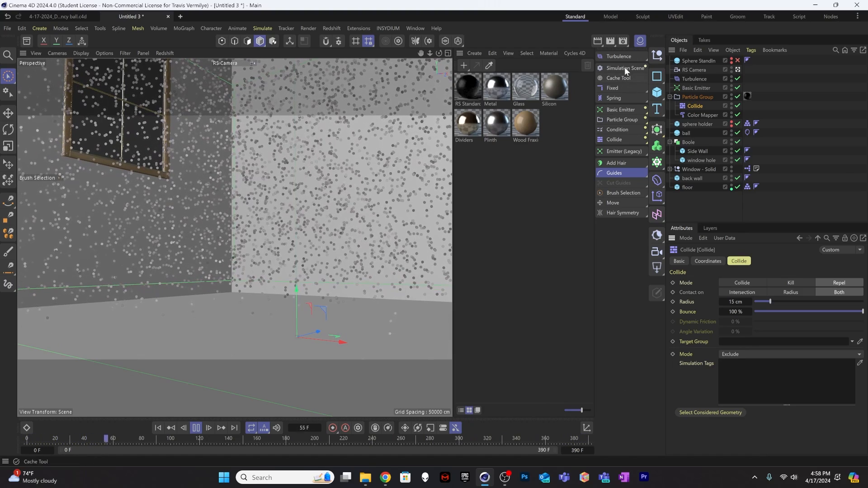
Add a Friction force and exclude both Friction and Turbulence from the forces acting on the ball's cloth tag
click(620, 55)
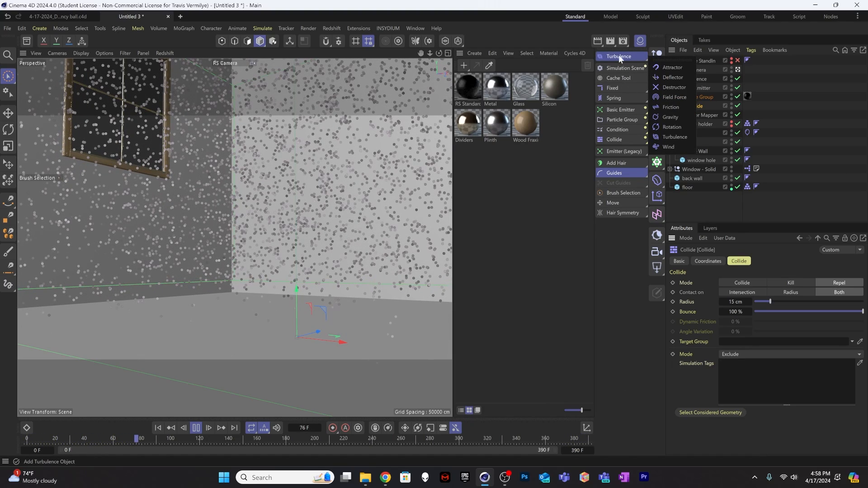
click(677, 107)
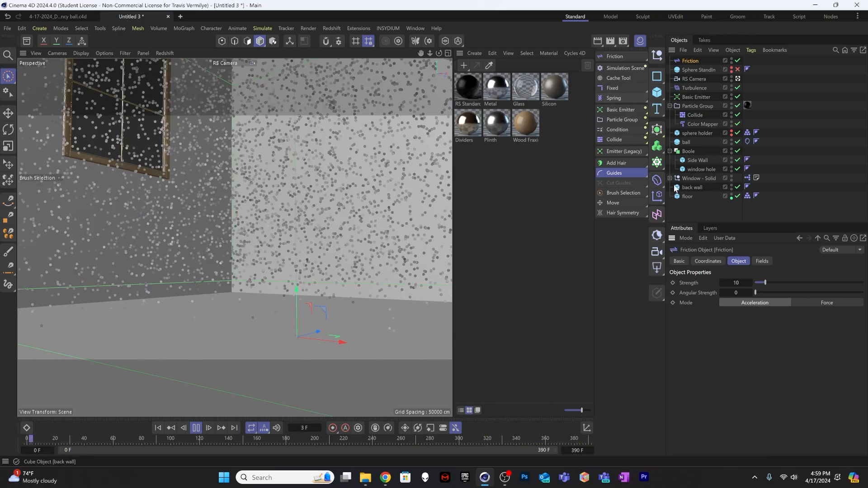
click(747, 141)
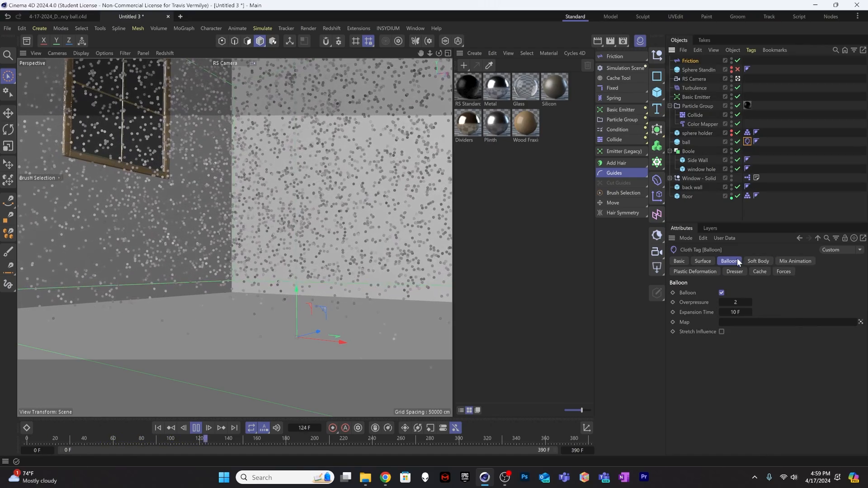
click(784, 272)
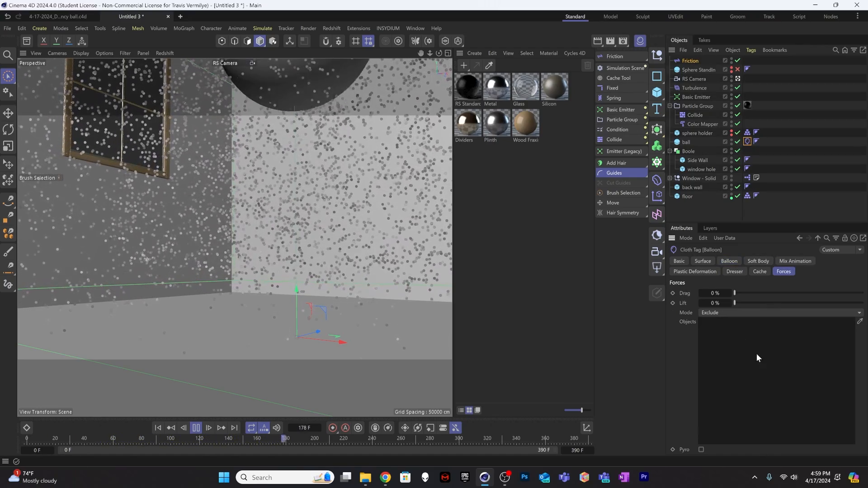
drag(691, 61, 714, 128)
drag(758, 353, 756, 348)
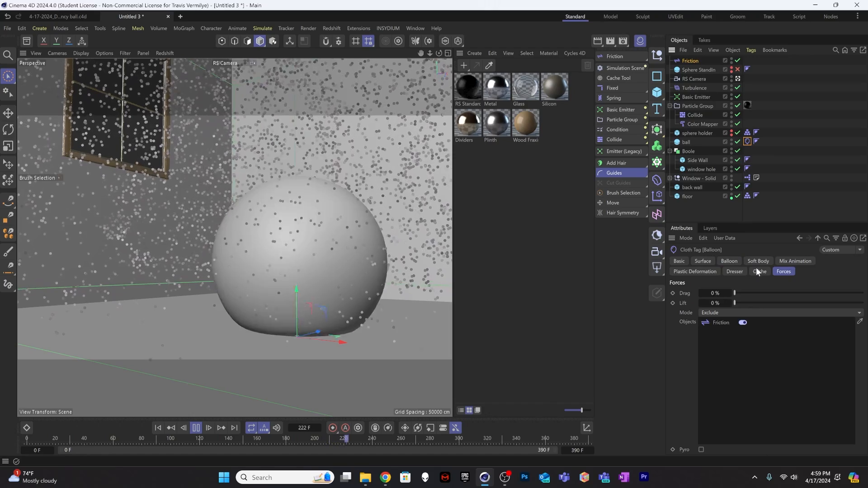
drag(699, 88, 728, 357)
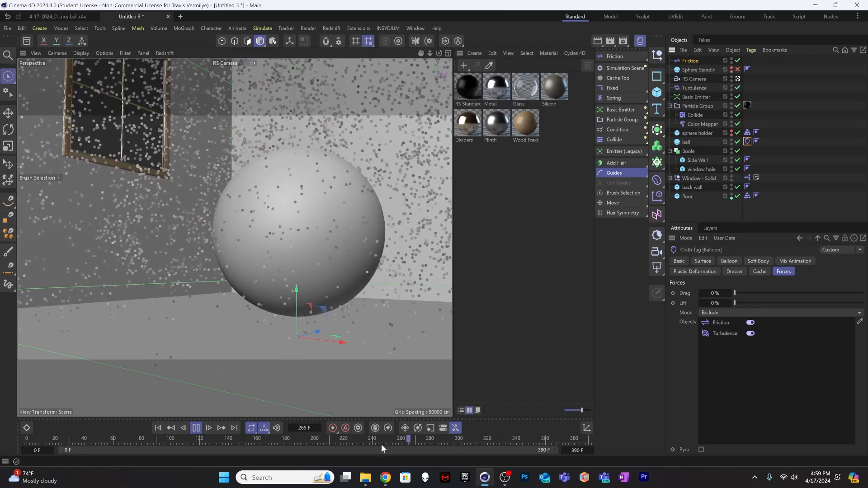
click(158, 428)
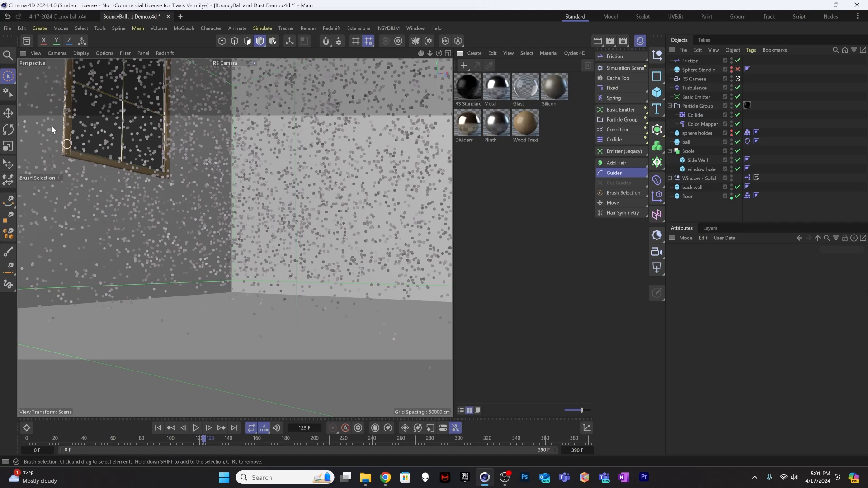
Open the Asset Browser for all asset types and clear its window search
click(30, 38)
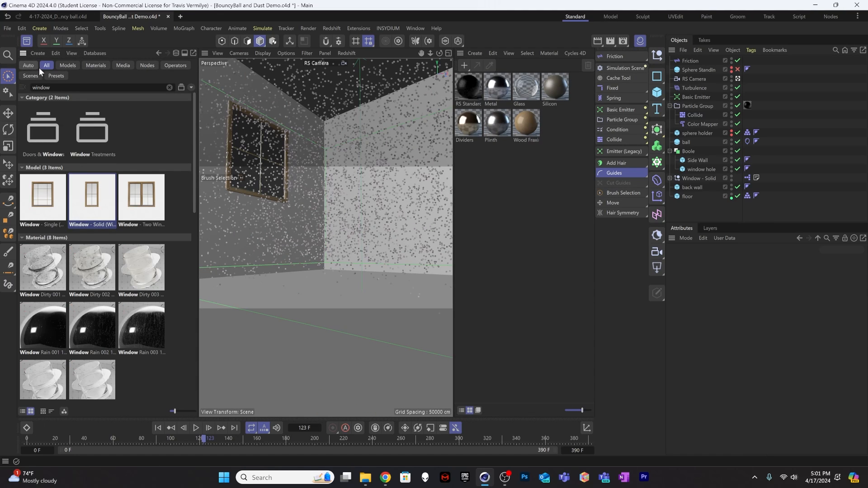
click(95, 66)
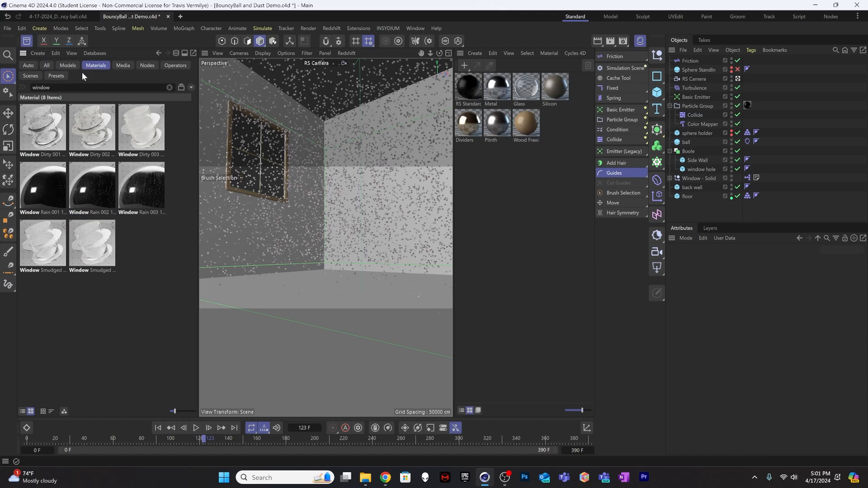
click(48, 65)
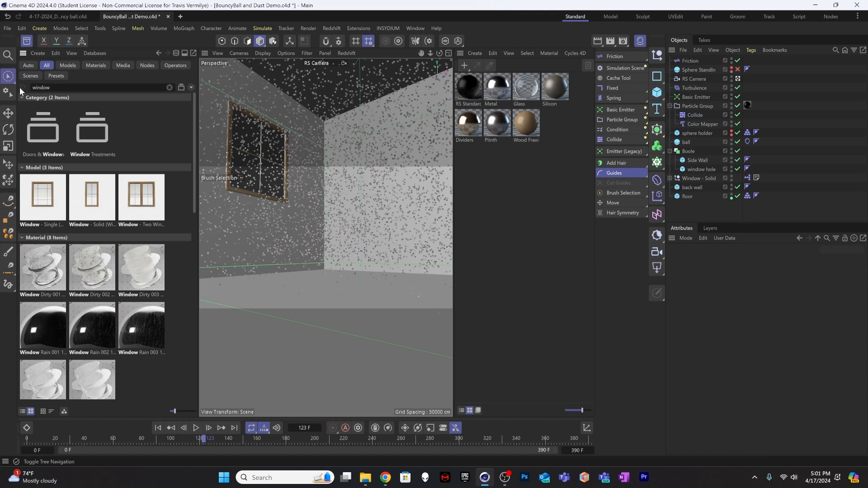
click(169, 88)
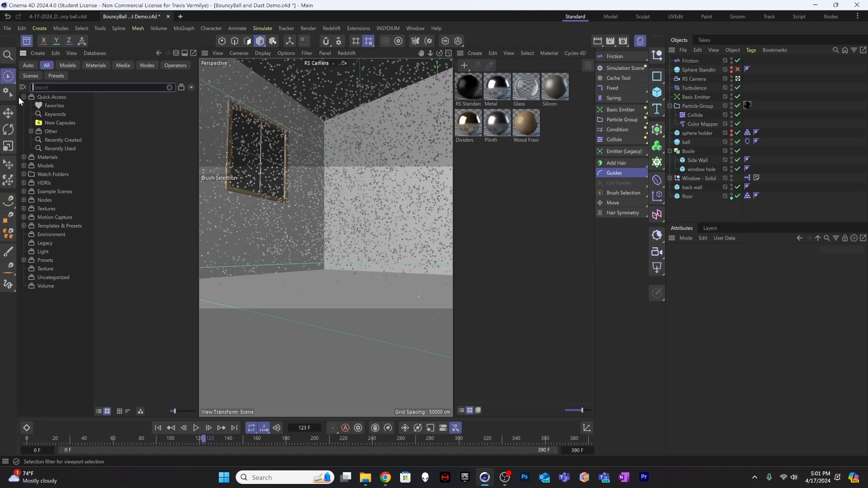
Add the hdr-light-studio_20 HDRI from the HDRIs category to the scene as a Redshift dome light
scroll(138, 271, down, 9)
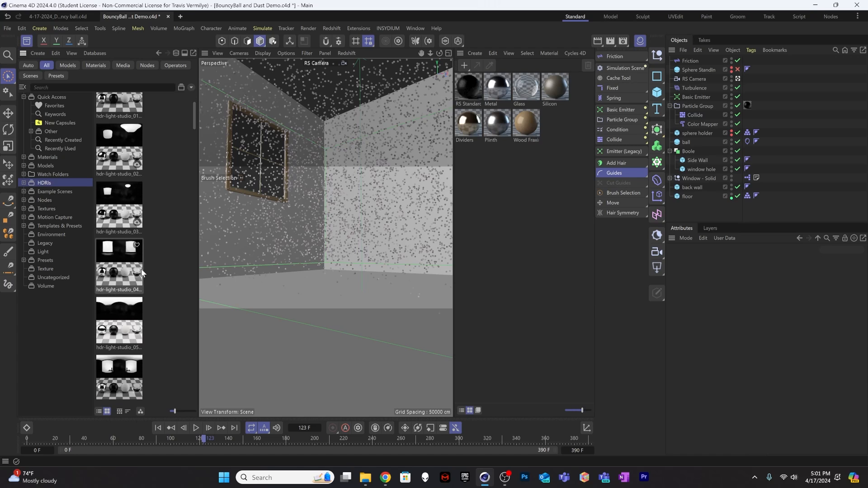
scroll(139, 274, down, 4)
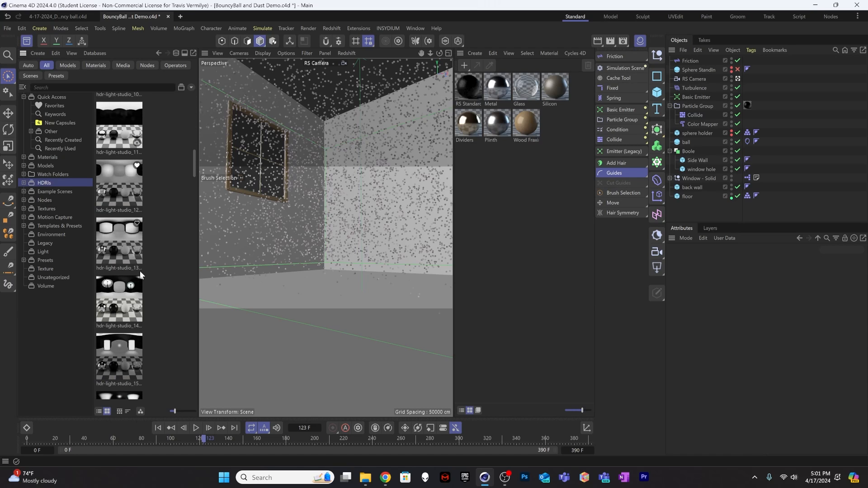
scroll(138, 273, down, 4)
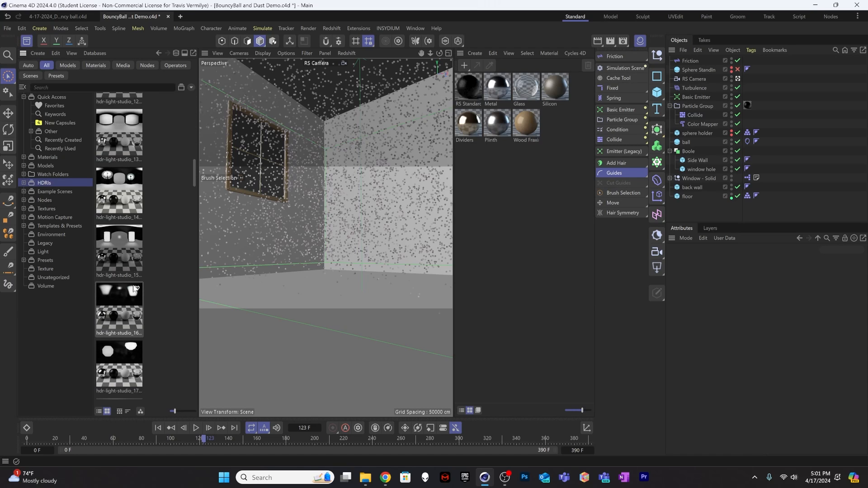
scroll(132, 278, up, 1)
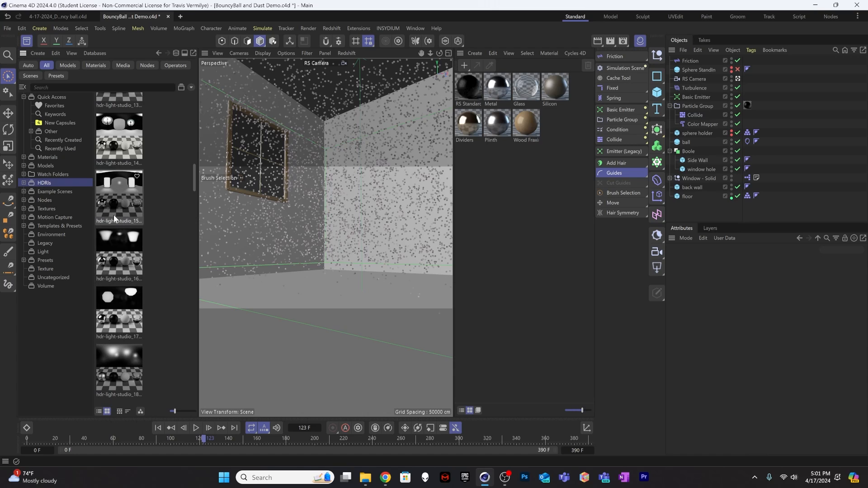
scroll(113, 213, down, 3)
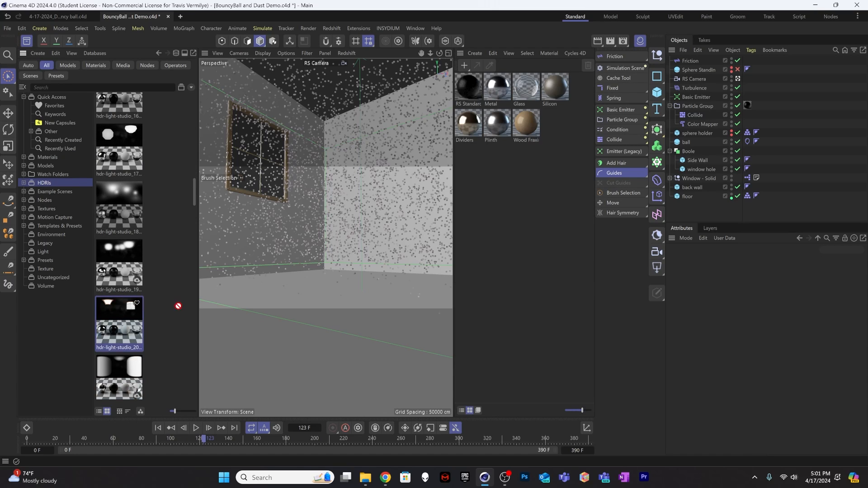
drag(178, 306, 698, 209)
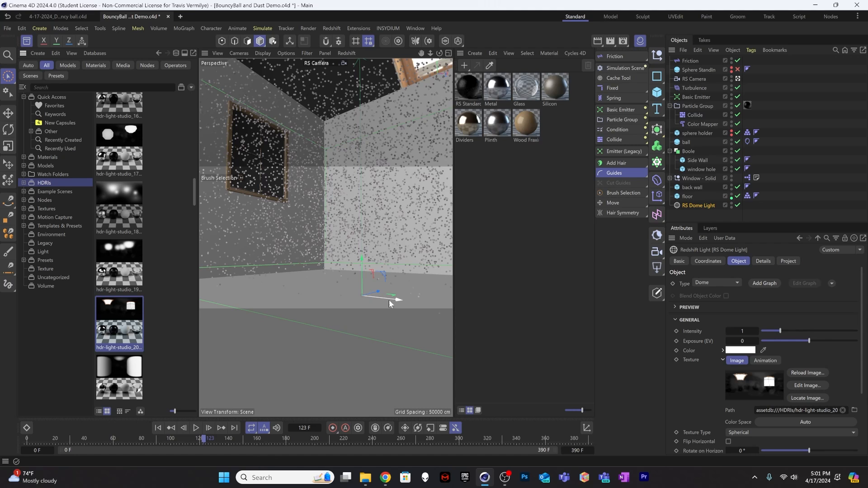
Play the simulation, rewind it to the start, and enable the Sphere StandIn object at frame 1
click(197, 428)
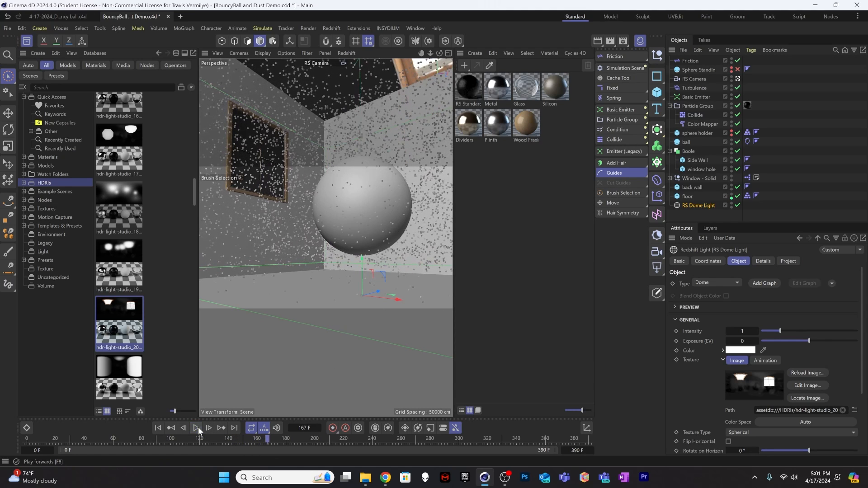
click(159, 429)
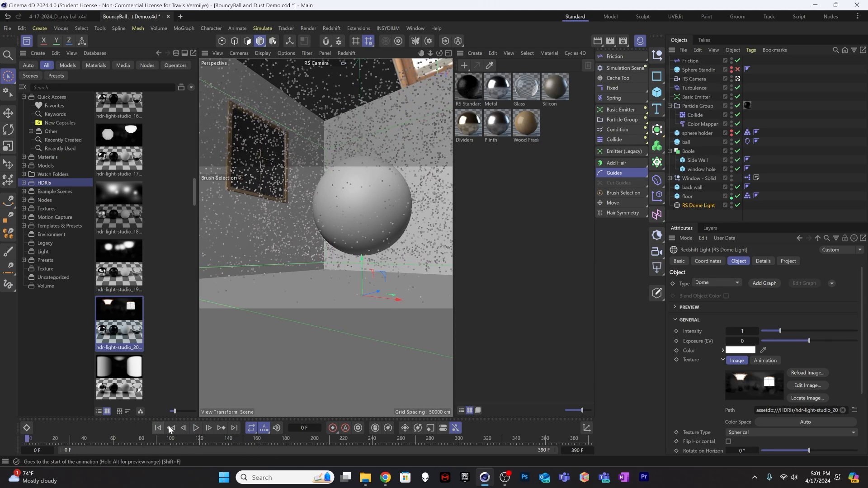
click(685, 69)
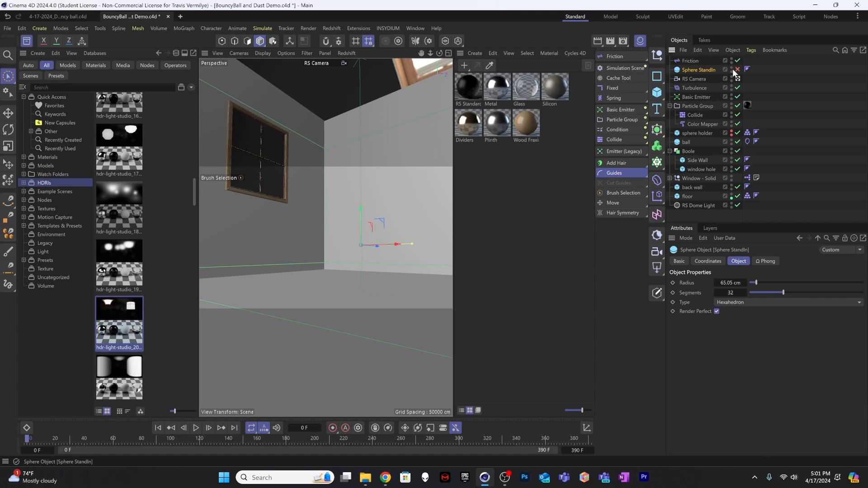
click(736, 69)
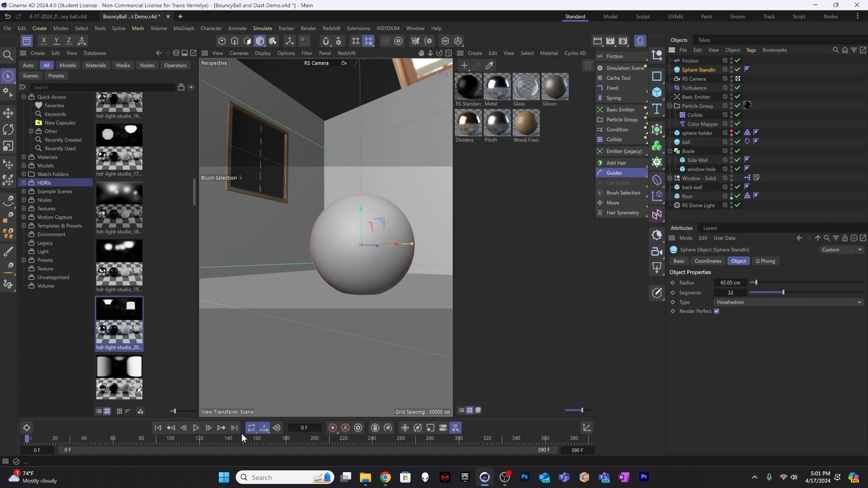
click(208, 428)
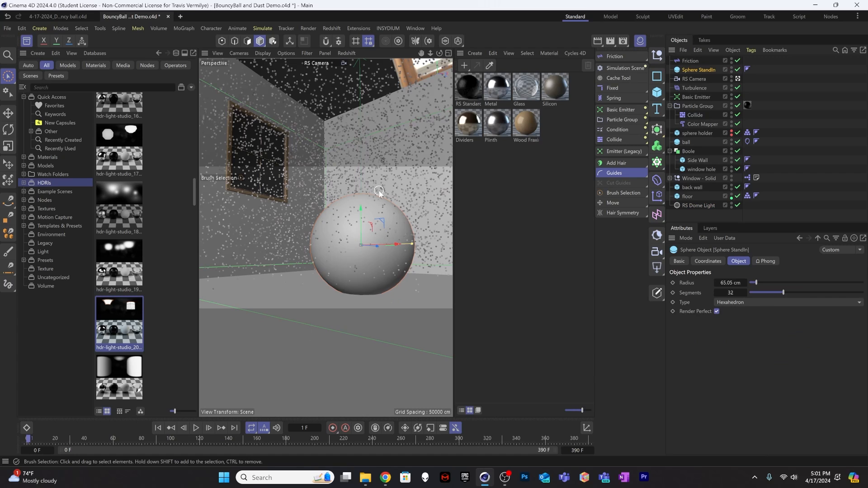
click(506, 202)
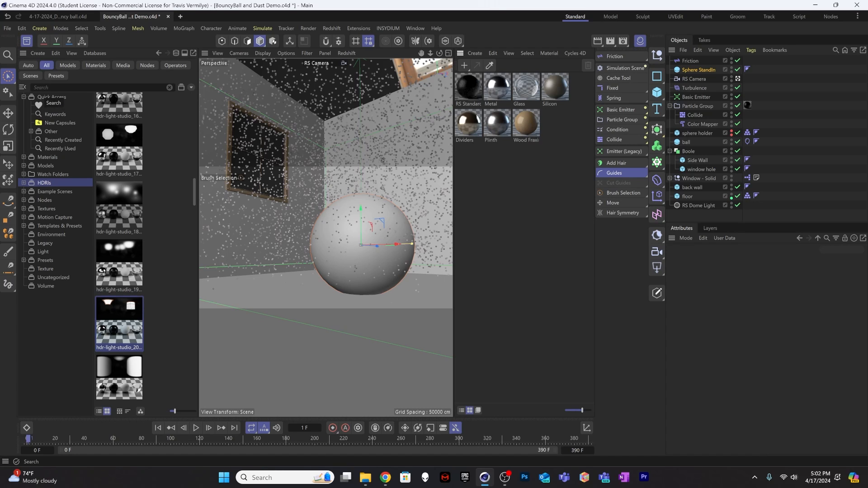
Apply the Plastic Old Rough 001 MediumBlue 50cm material from the Plastic category to Sphere StandIn and ball
click(95, 65)
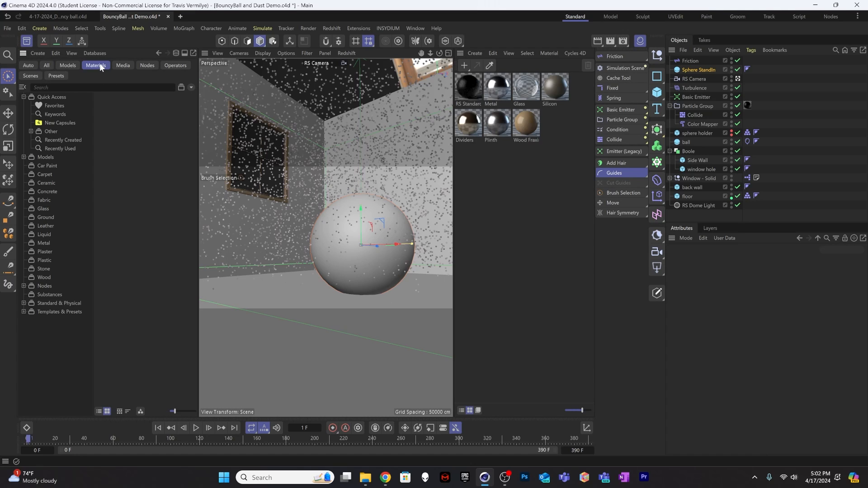
click(39, 259)
scroll(152, 229, down, 8)
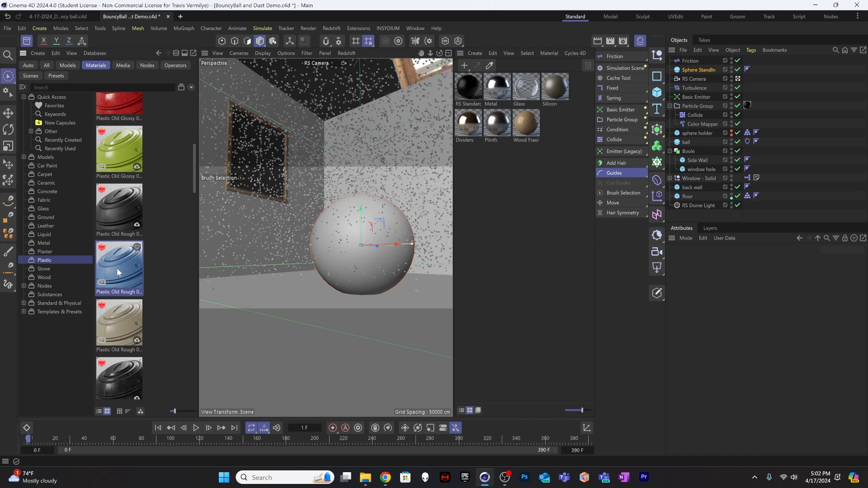
drag(114, 270, 331, 251)
drag(386, 256, 367, 256)
drag(129, 267, 689, 143)
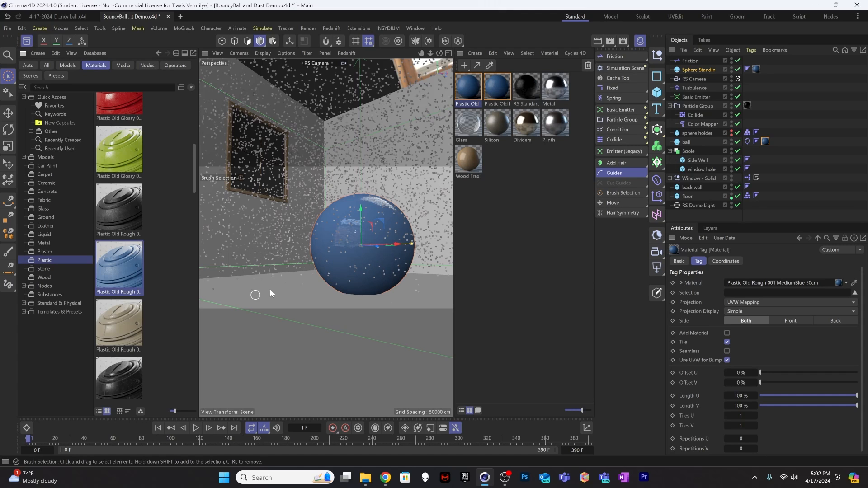
Apply the Plastic Rough 001 White material to the floor, the back wall and the Side Wall
scroll(134, 302, down, 10)
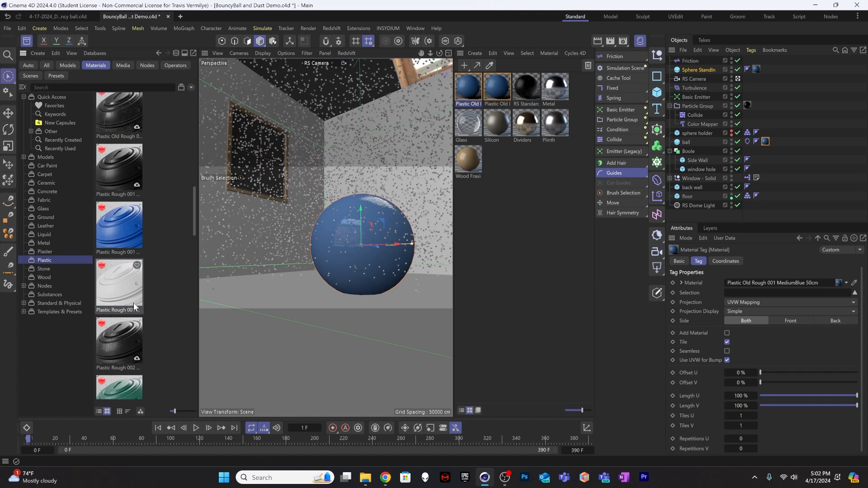
drag(120, 300, 256, 307)
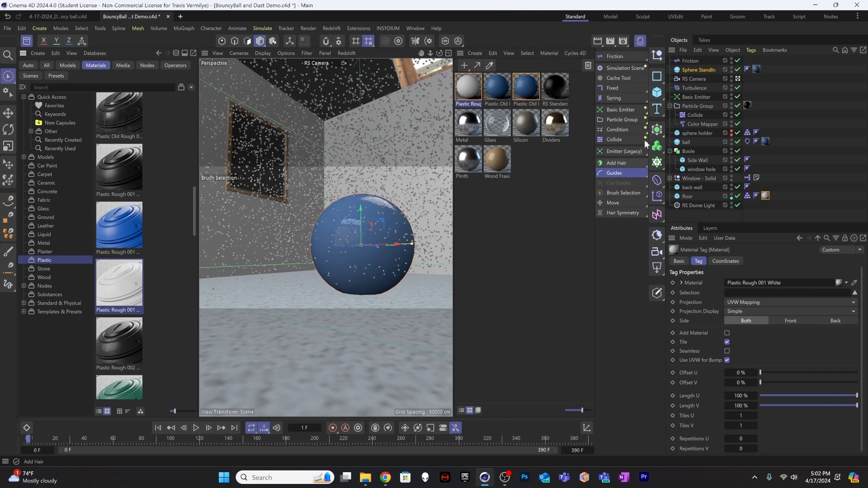
drag(474, 100, 428, 208)
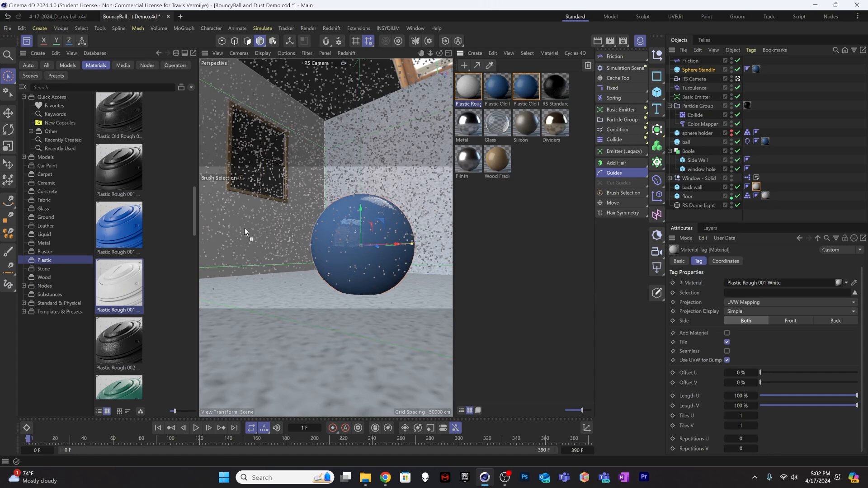
drag(244, 227, 245, 227)
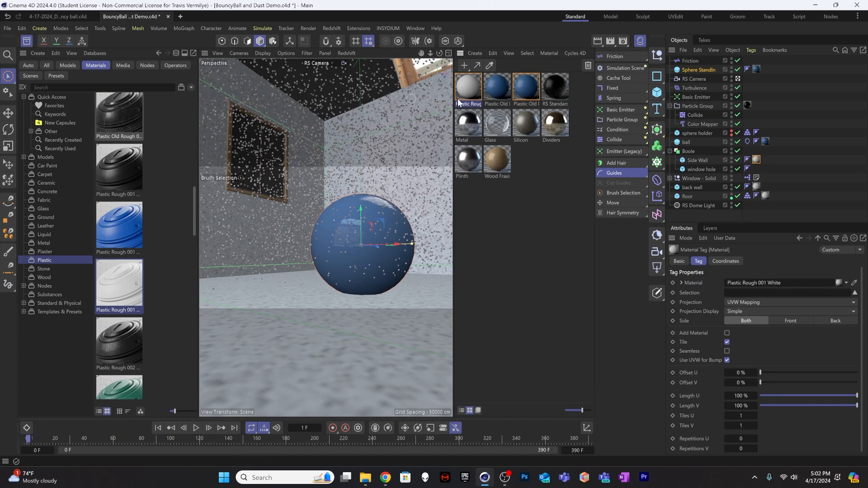
click(792, 95)
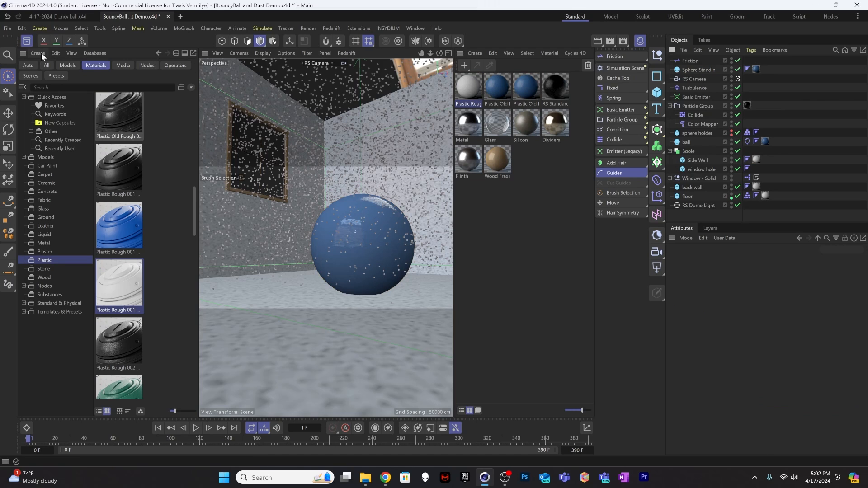
Close the Asset Browser and Material Manager and start the Redshift render in the viewport
click(28, 42)
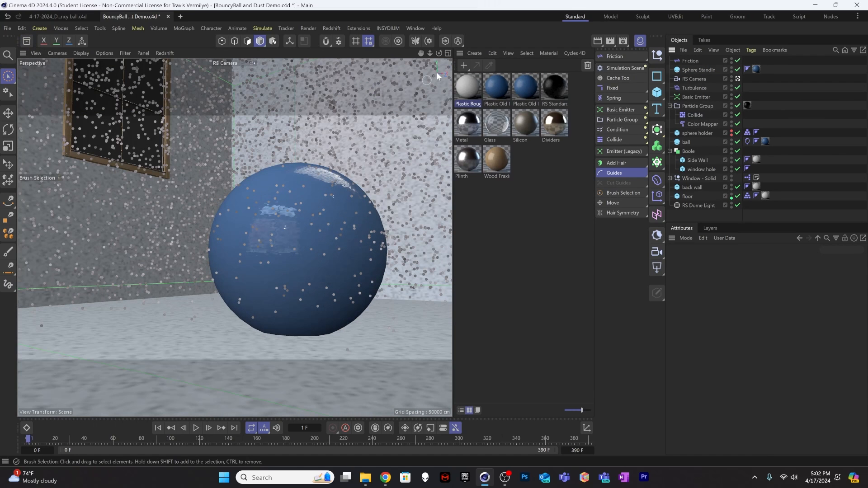
click(640, 40)
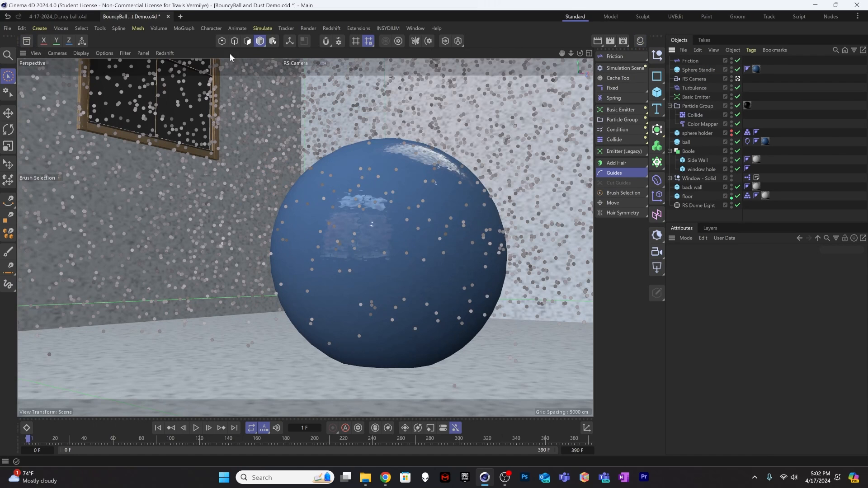
click(174, 53)
click(182, 71)
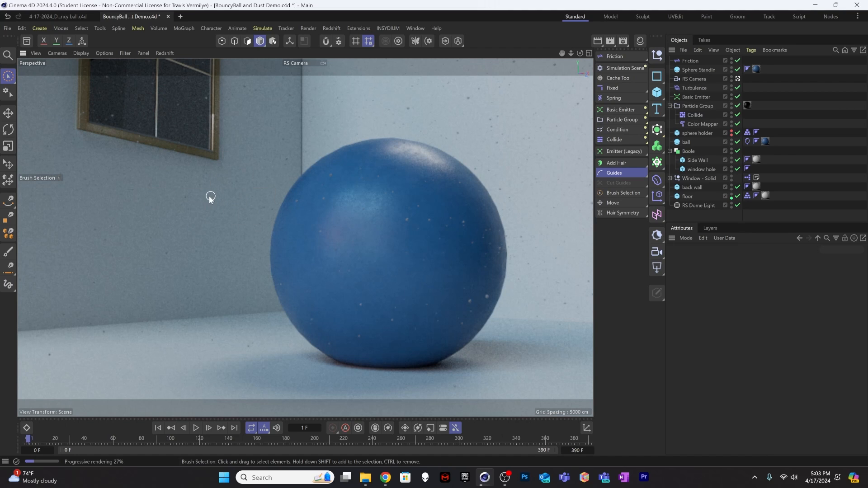
Try to nudge the Boole wall along its Z axis, and undo the move
key(e)
click(194, 252)
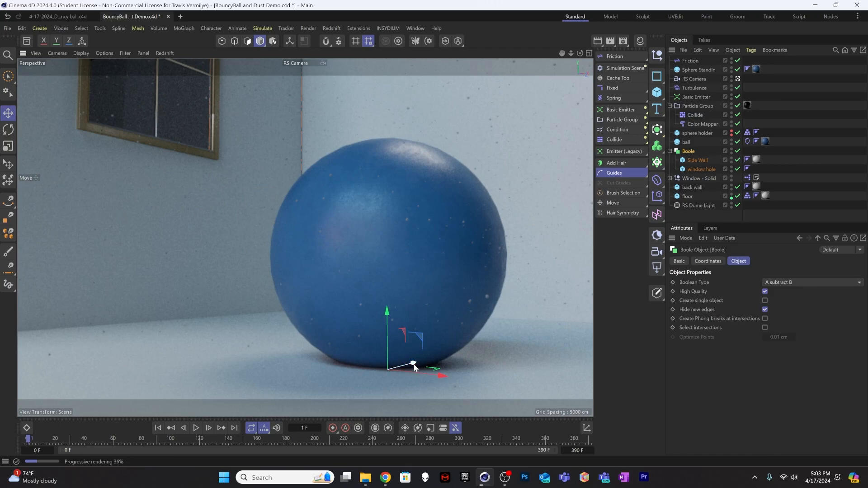
drag(414, 363, 414, 364)
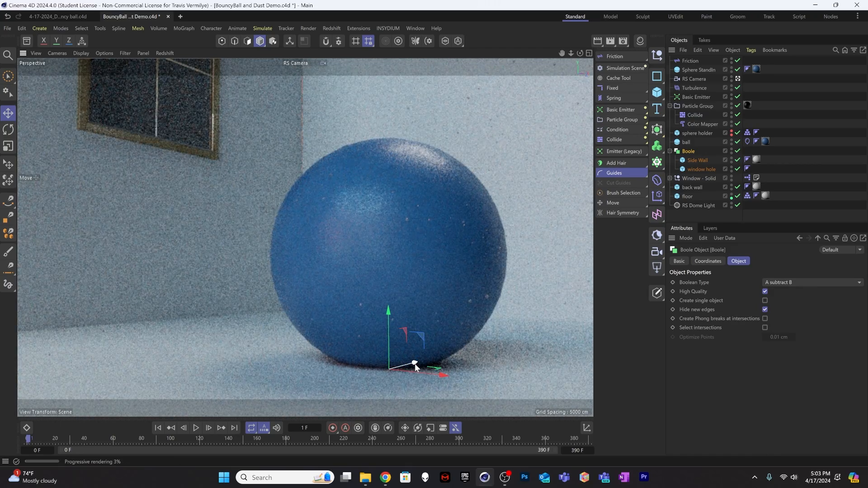
key(ctrl+z)
click(794, 215)
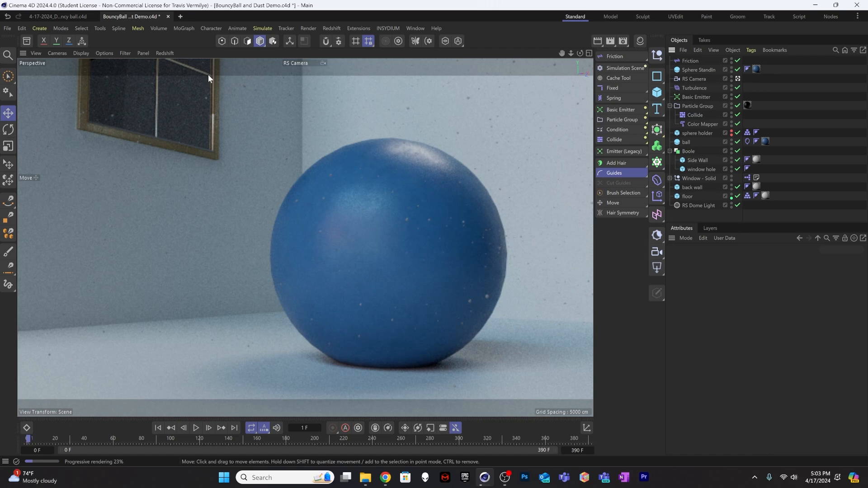
Stop the Redshift render in the viewport
click(298, 64)
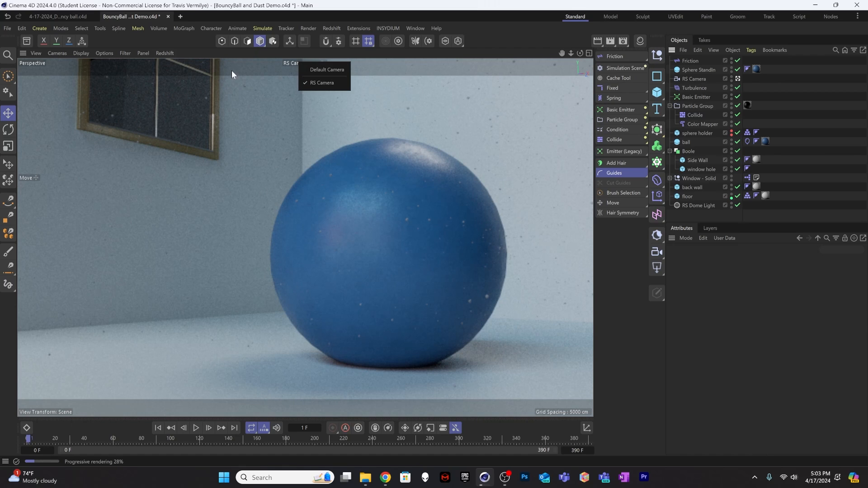
click(163, 56)
click(163, 54)
click(170, 69)
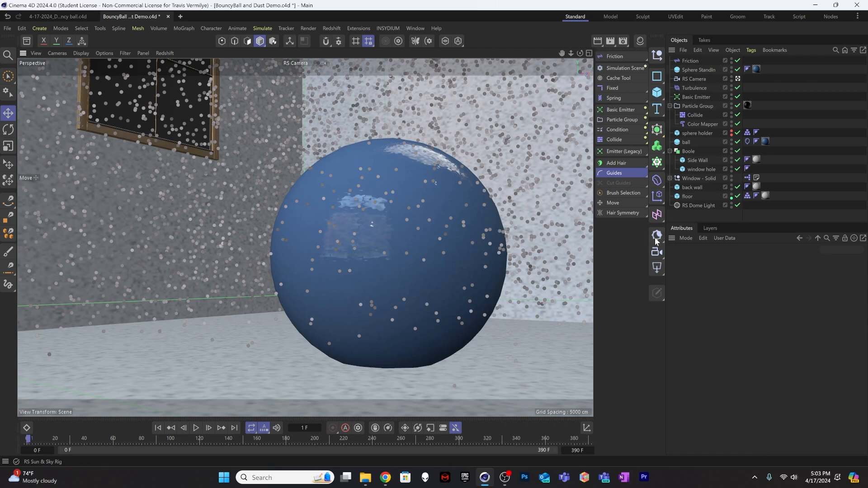
Add a Redshift area light and set its area shape to Disc
drag(658, 270, 701, 337)
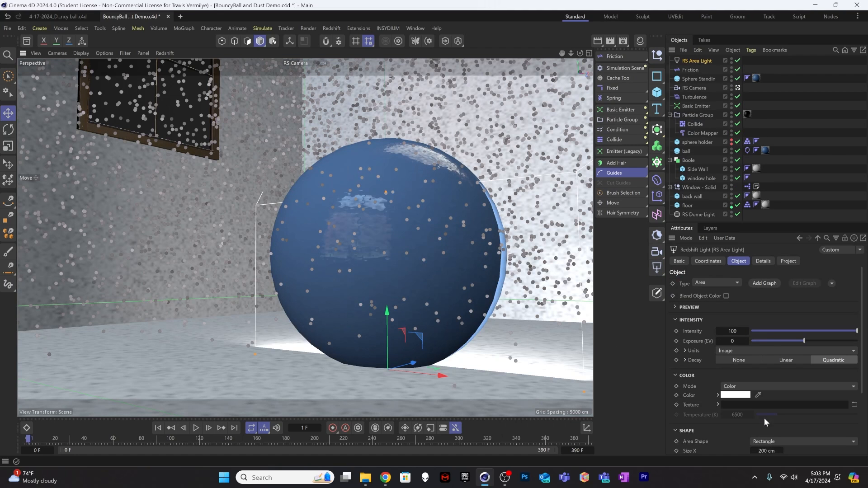
click(775, 441)
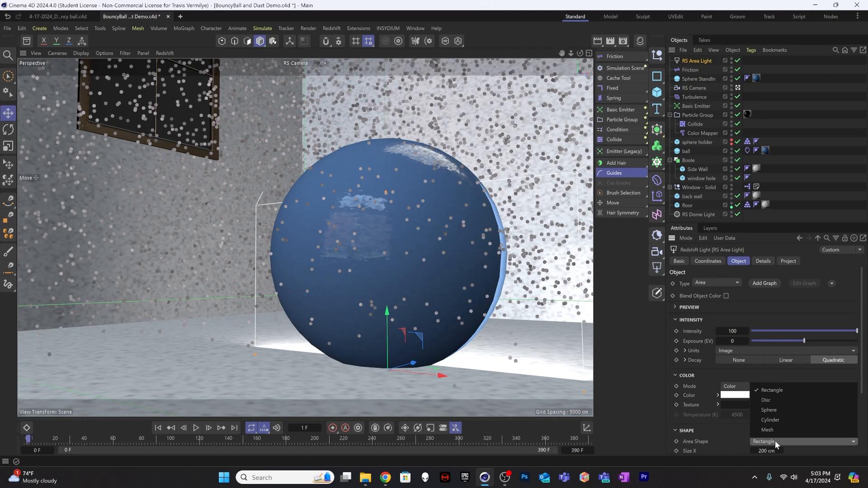
click(779, 409)
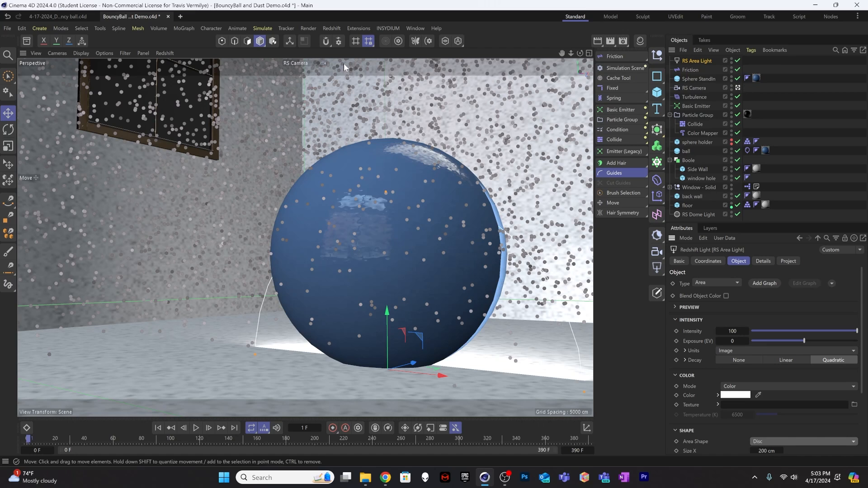
Look through the area light as a camera and position it outside the room, aimed through the side wall's window
click(57, 53)
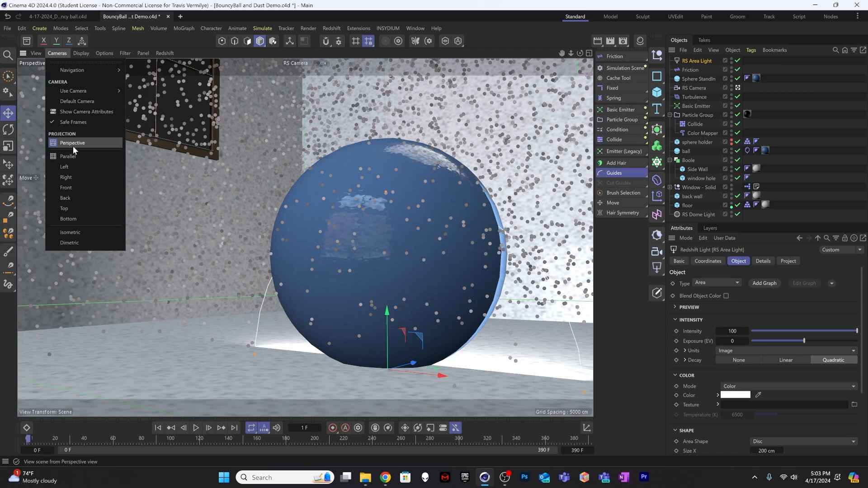
mouse_move(75, 92)
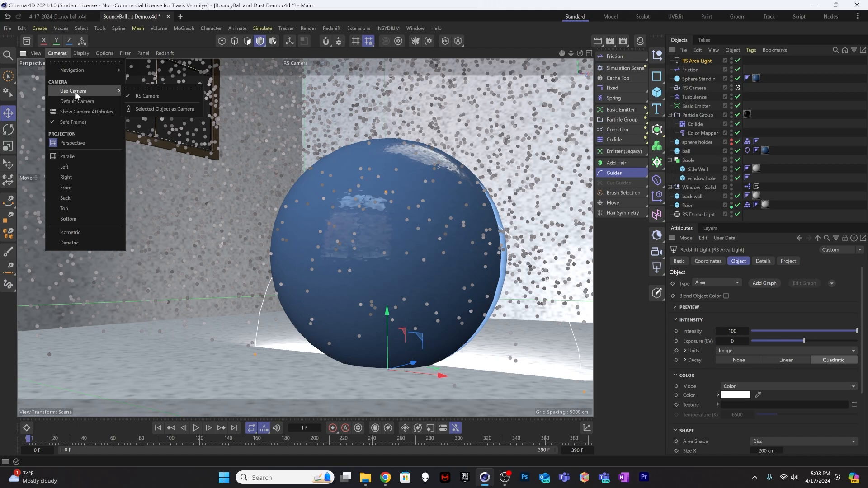
click(174, 109)
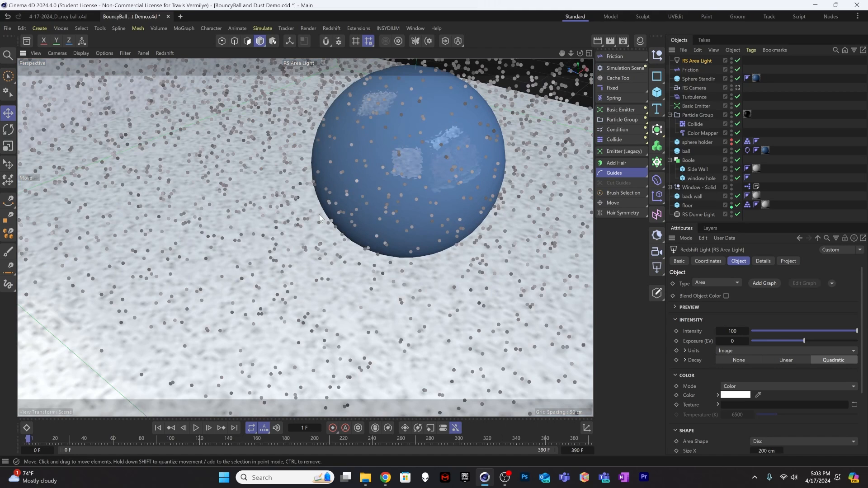
scroll(317, 195, down, 5)
alt+drag(316, 193, 273, 226)
scroll(294, 219, down, 5)
scroll(273, 226, down, 3)
alt+middle_drag(273, 226, 292, 192)
scroll(273, 162, up, 3)
scroll(270, 192, up, 3)
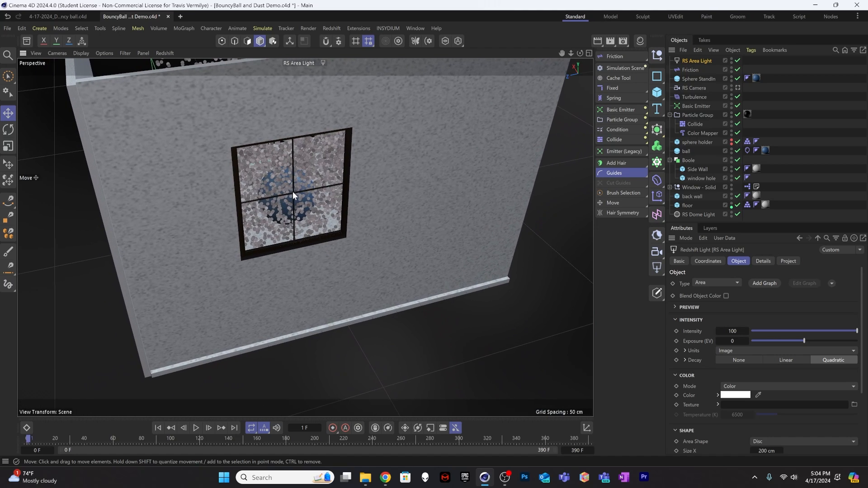
mouse_move(279, 199)
alt+mouse_down()
mouse_move(285, 198)
mouse_move(277, 209)
alt+mouse_up()
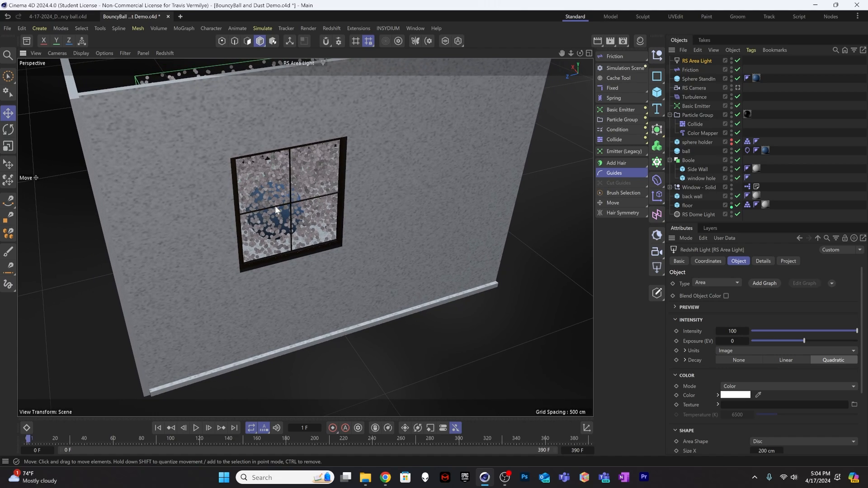
Switch to the Default Camera and examine the area light's placement relative to the whole room
click(305, 62)
click(319, 70)
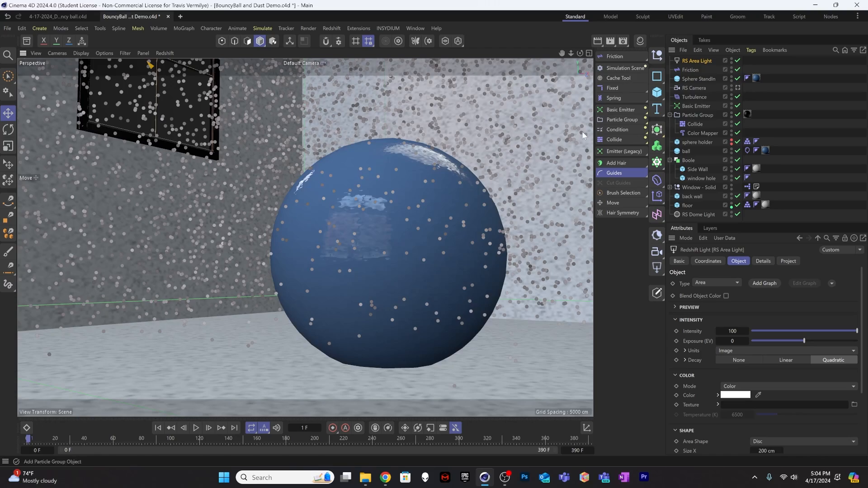
alt+right_drag(357, 207, 269, 245)
mouse_move(269, 245)
alt+mouse_down()
mouse_move(299, 191)
mouse_move(328, 255)
mouse_move(329, 213)
mouse_move(322, 230)
mouse_move(271, 233)
alt+mouse_up()
alt+drag(238, 202, 311, 228)
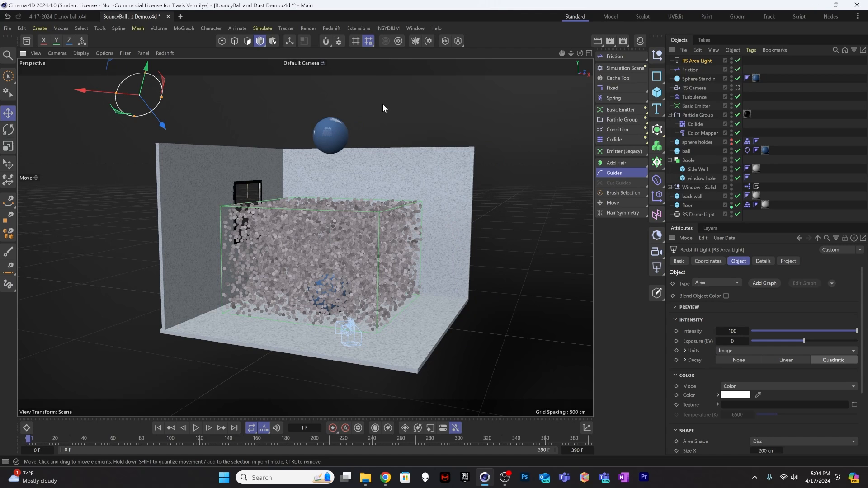
Add an RS Environment object for volume scattering and return the view to the RS Camera
click(656, 236)
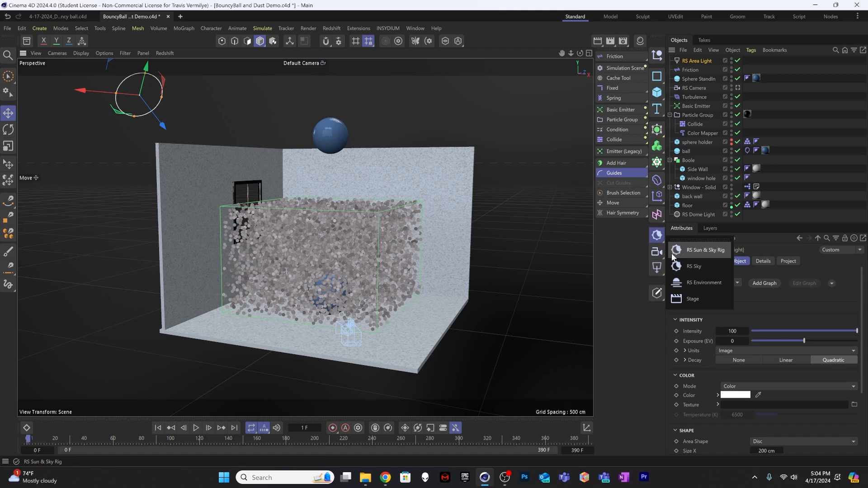
click(702, 281)
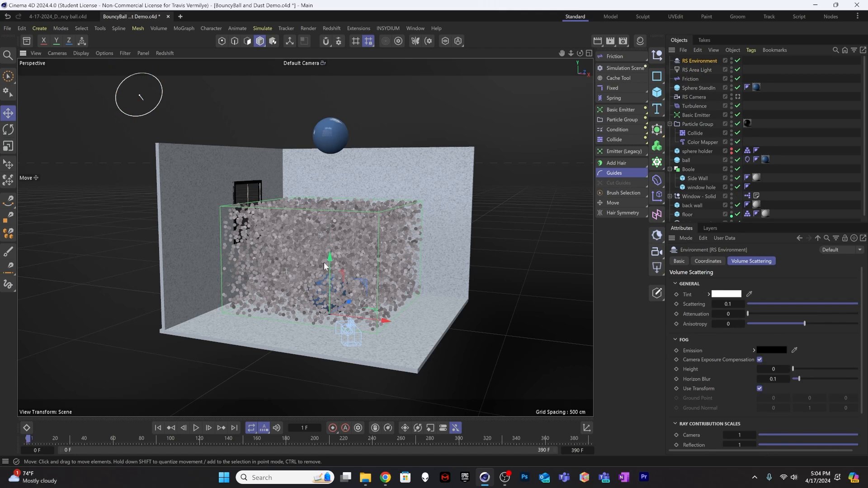
click(738, 97)
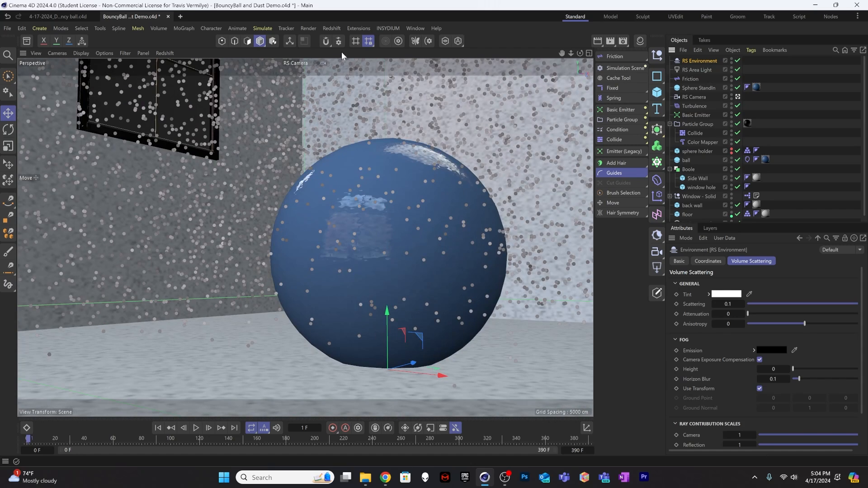
Start the Redshift IPR in the viewport and set the RS Environment's volume scattering to 0.001
click(165, 52)
click(181, 72)
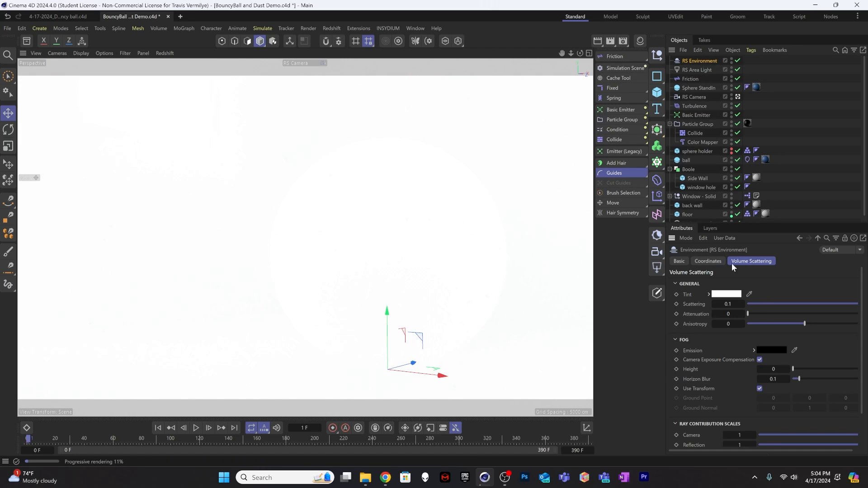
click(726, 304)
text(.01)
key(Return)
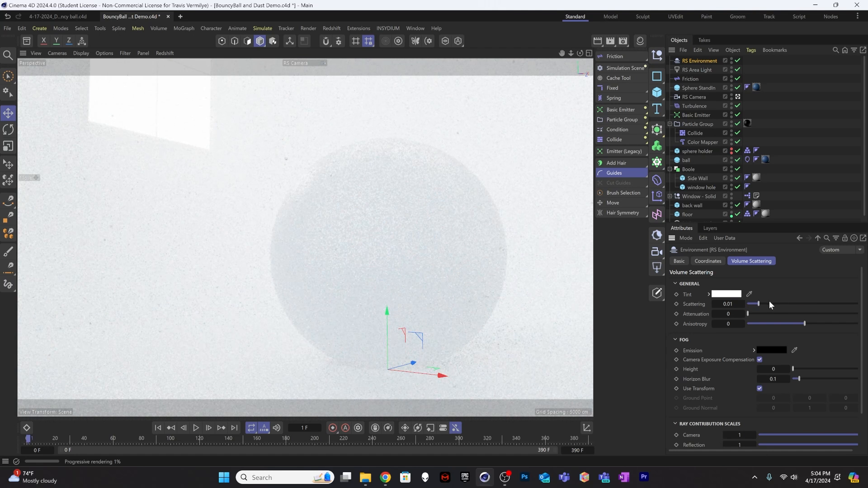
click(727, 304)
text(.001)
key(Return)
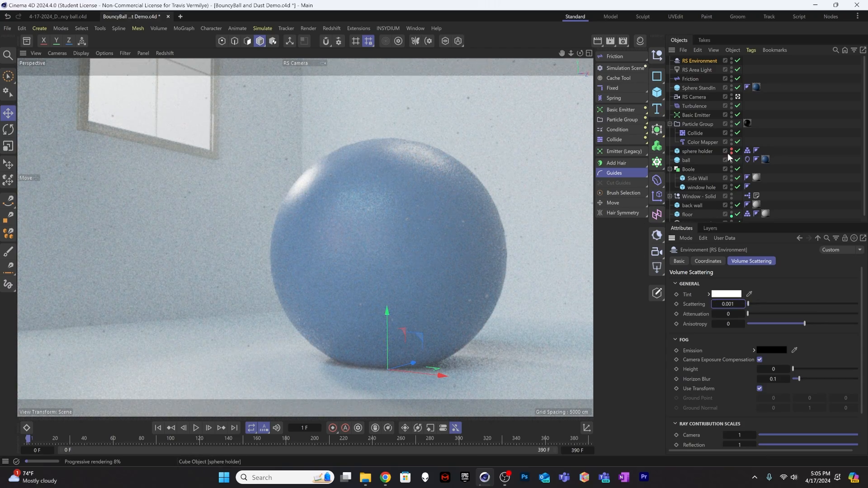
Set the RS Dome Light's volume contribution to 0
scroll(697, 212, down, 1)
click(697, 218)
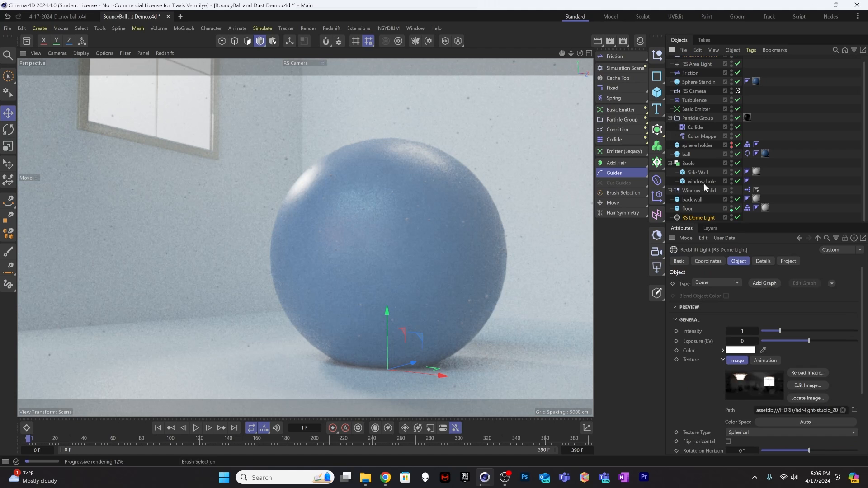
click(764, 261)
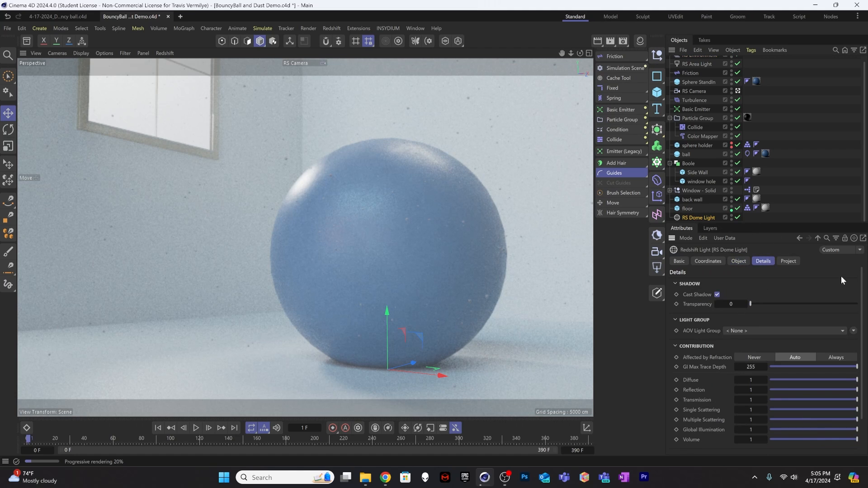
drag(857, 439, 770, 440)
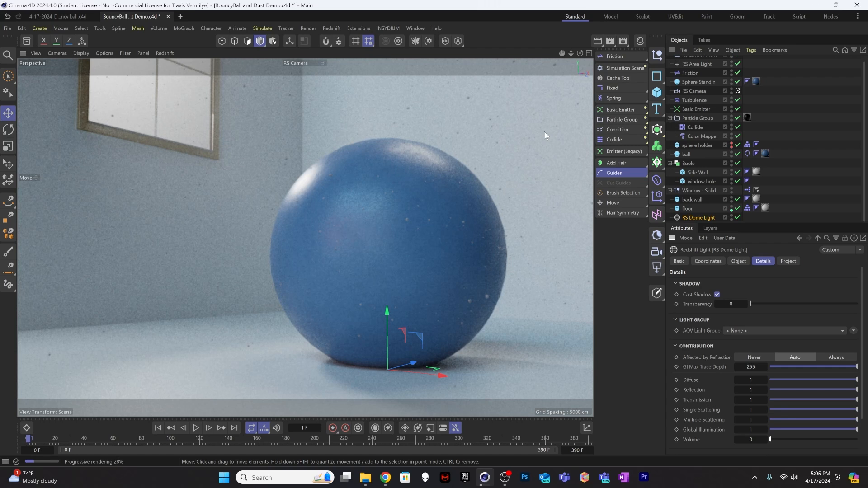
Give the RS Area Light a pale warm orange color with a 33° hue and about 23% saturation (RGB 239, 215, 185)
scroll(697, 127, up, 1)
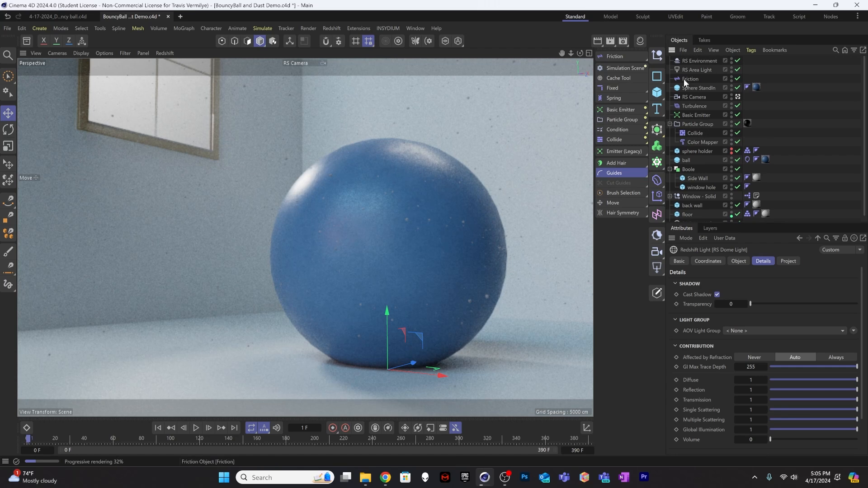
click(697, 70)
click(739, 261)
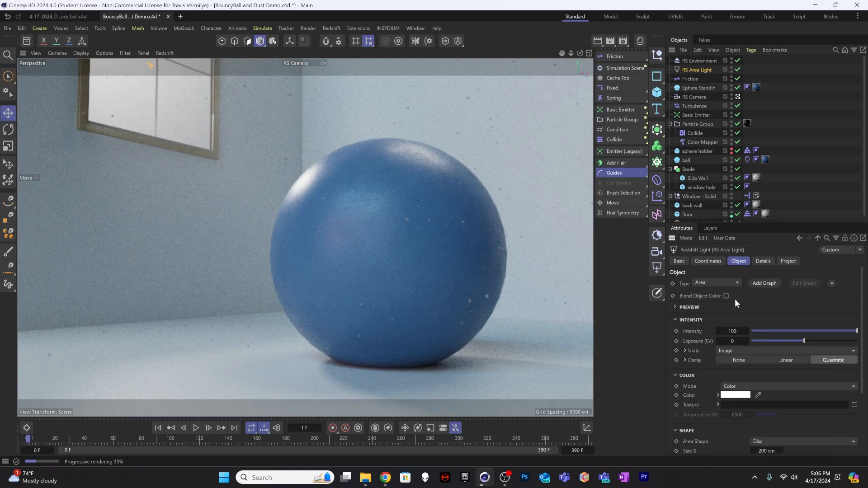
click(735, 395)
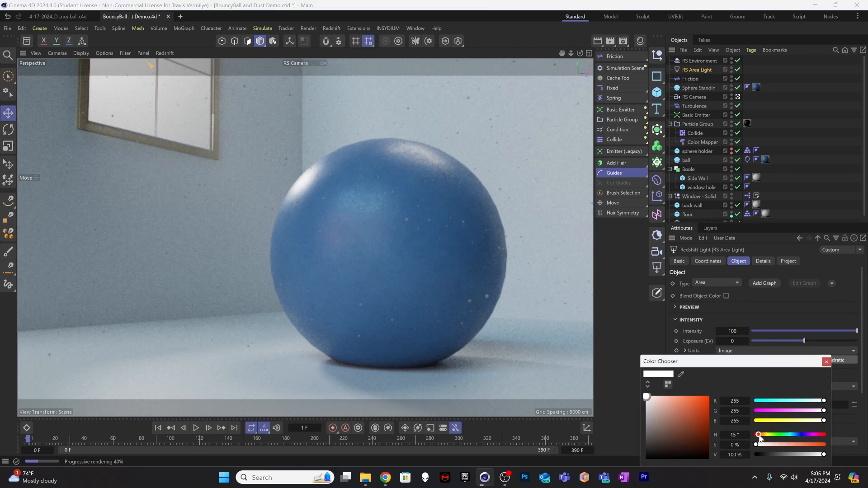
mouse_move(760, 437)
mouse_down()
mouse_move(770, 435)
mouse_move(763, 435)
mouse_up()
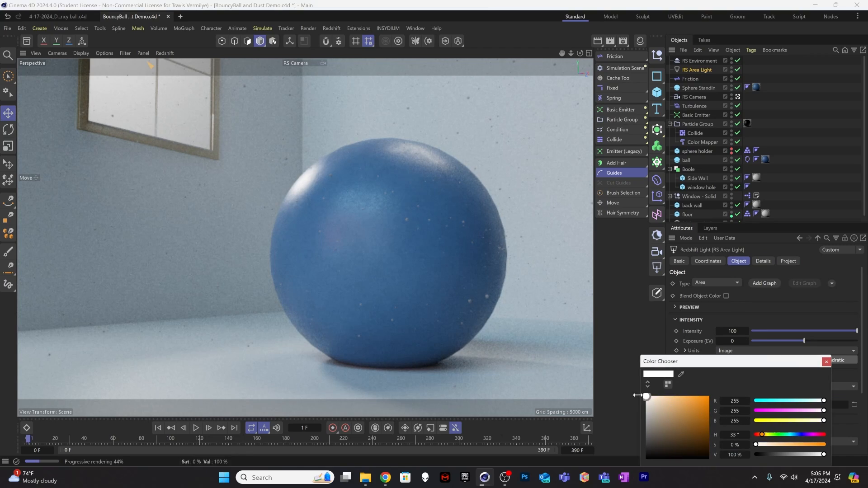
drag(647, 397, 661, 401)
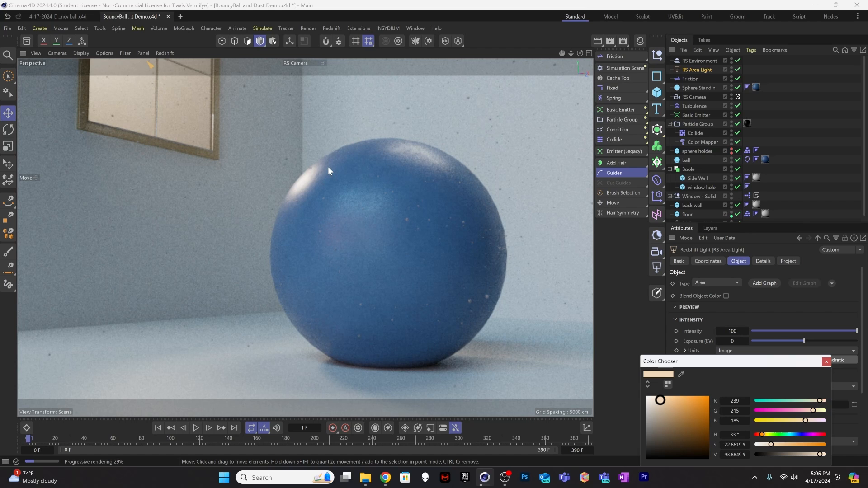
Set the unified sampling threshold to 0.5 in the advanced Redshift render settings
click(623, 40)
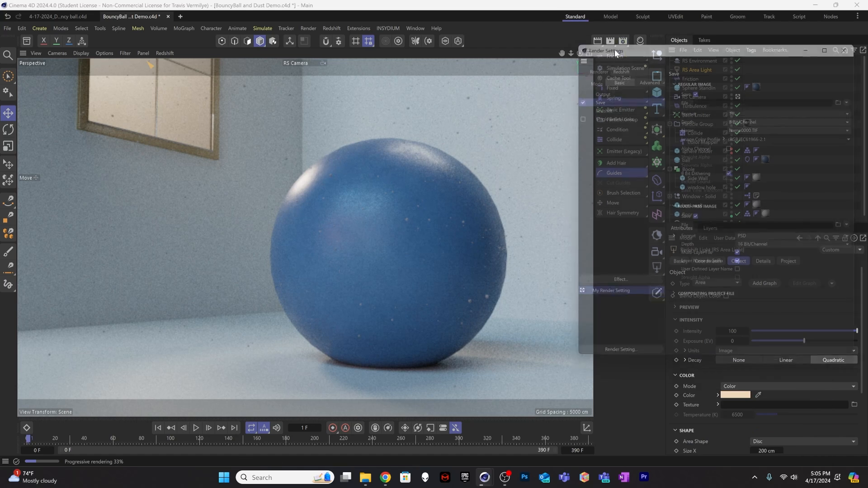
drag(657, 43, 285, 88)
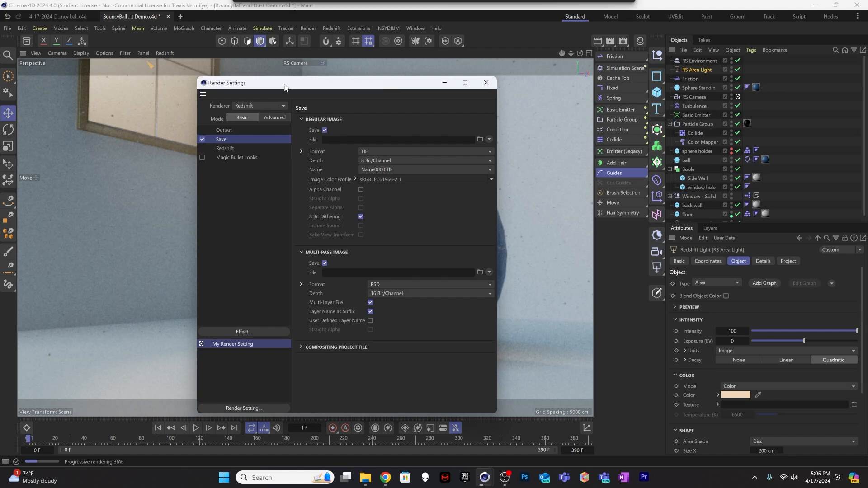
click(224, 148)
drag(497, 152, 569, 152)
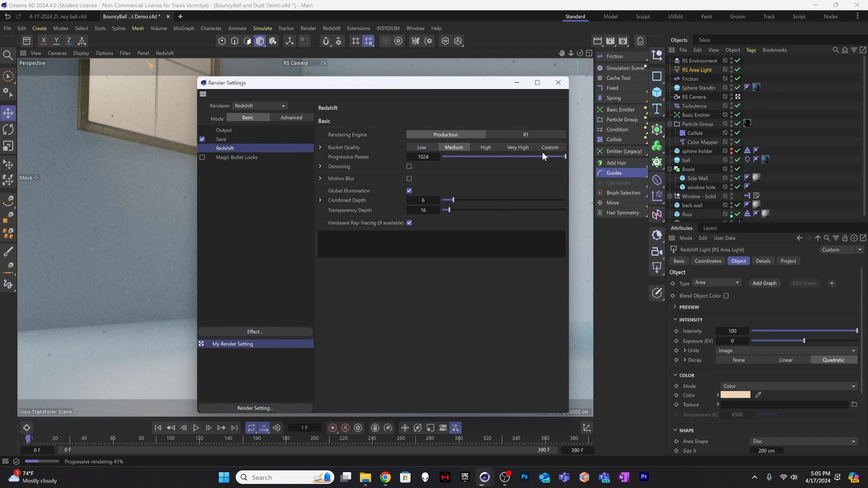
drag(417, 89, 365, 109)
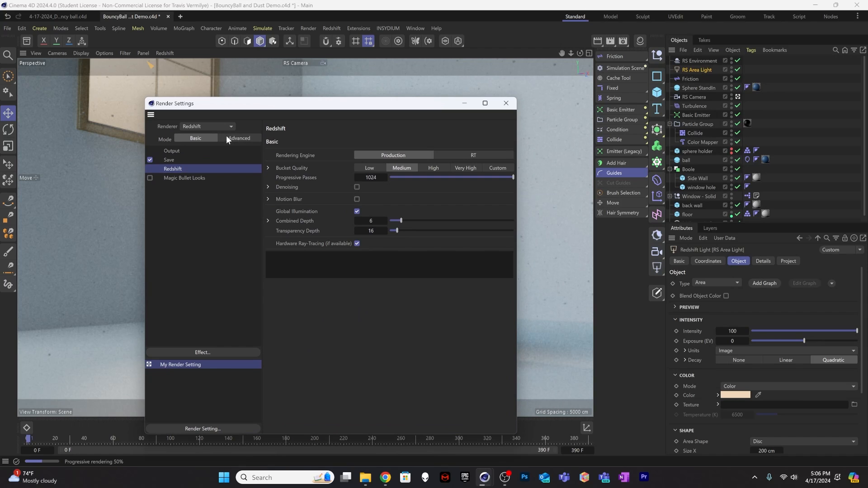
click(243, 138)
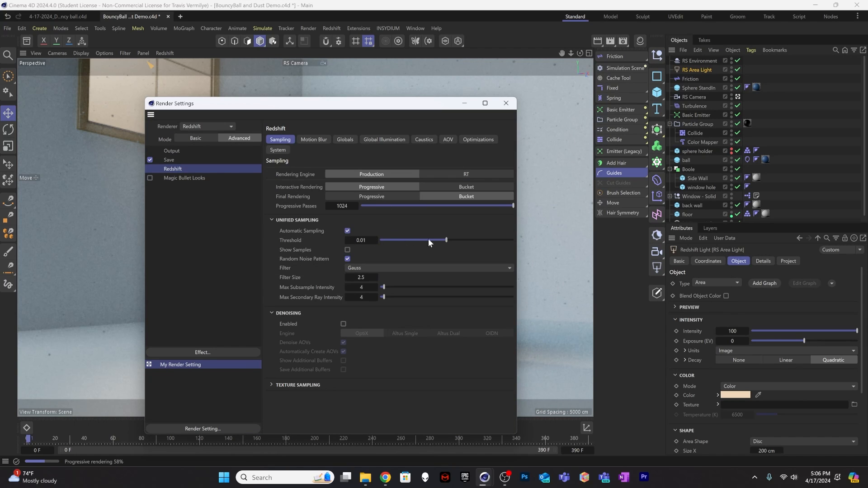
double_click(361, 240)
click(358, 240)
text(0.5)
key(Return)
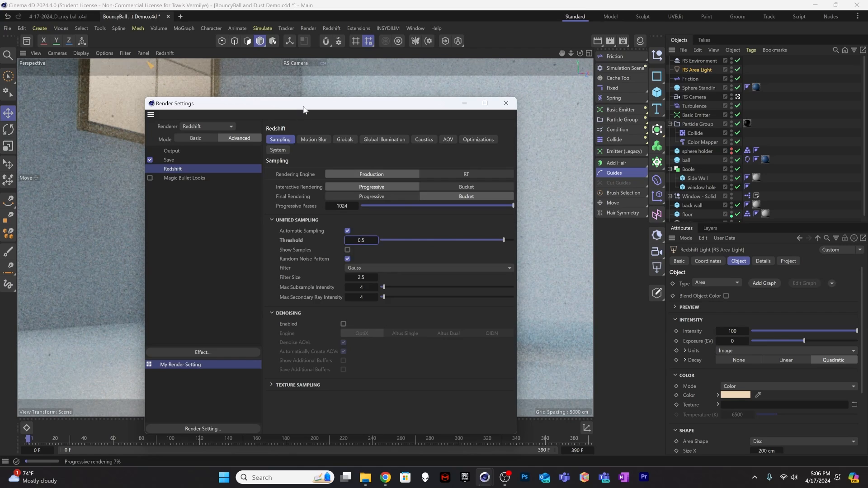
Disable the random noise pattern and enable denoising in the Redshift sampling settings
drag(304, 108, 403, 102)
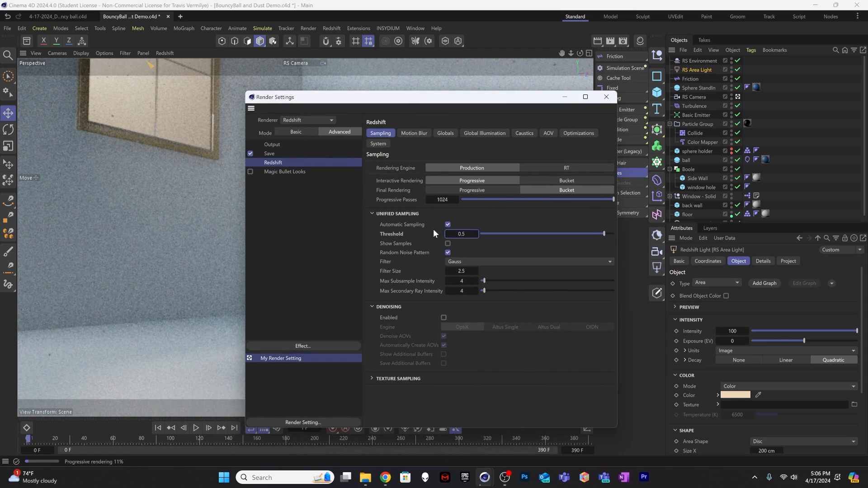
click(448, 252)
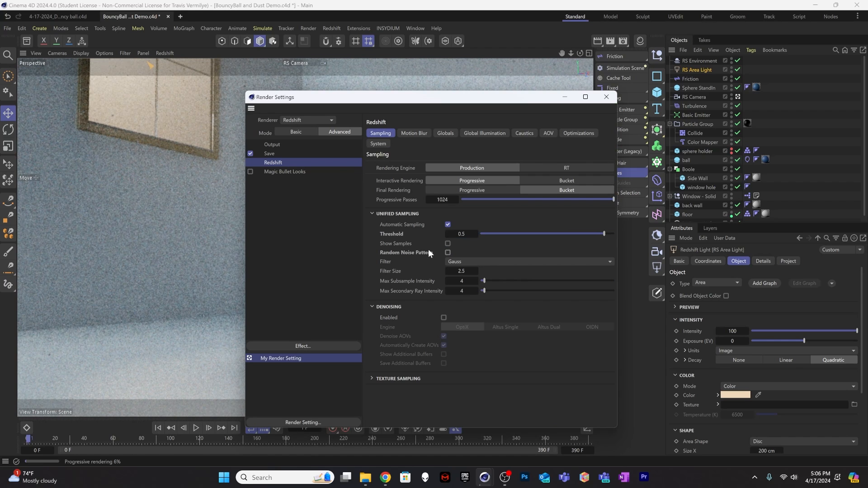
click(444, 317)
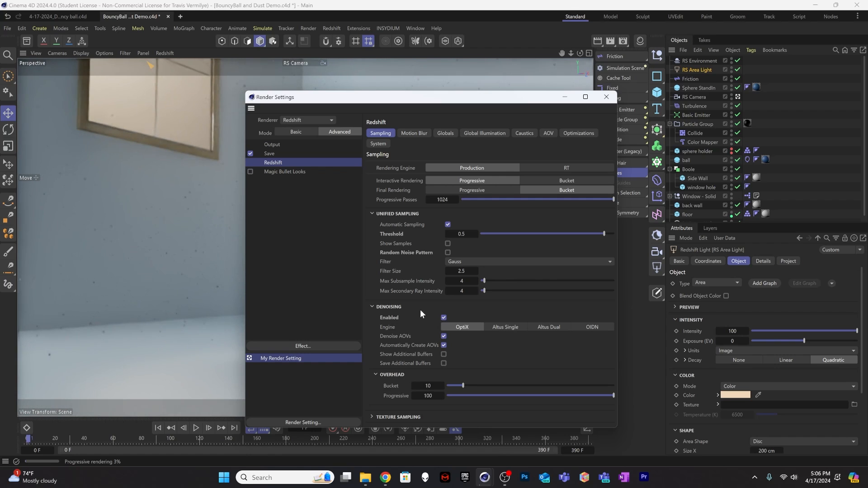
Set the secondary global illumination engine to Brute Force and switch the viewport's Redshift render to Bucket Mode
click(466, 133)
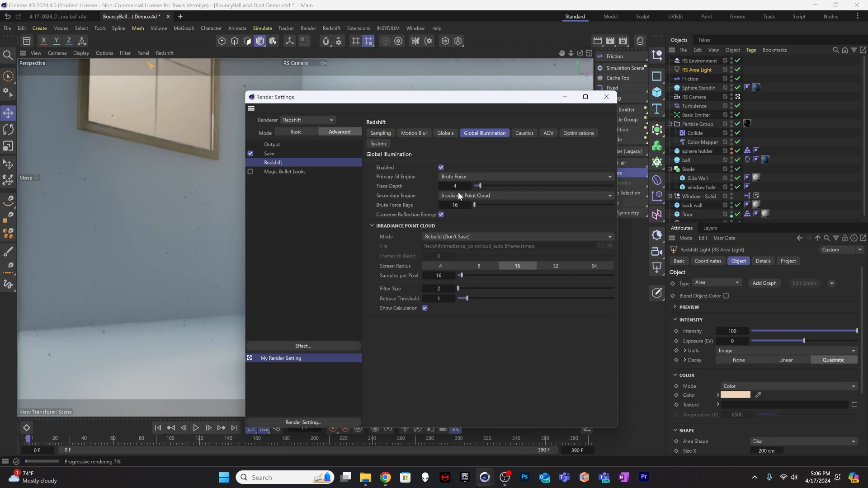
click(476, 195)
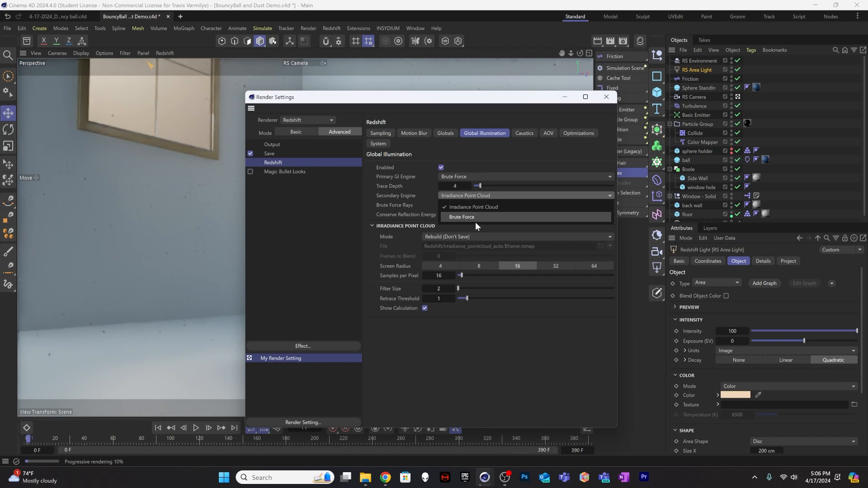
click(476, 215)
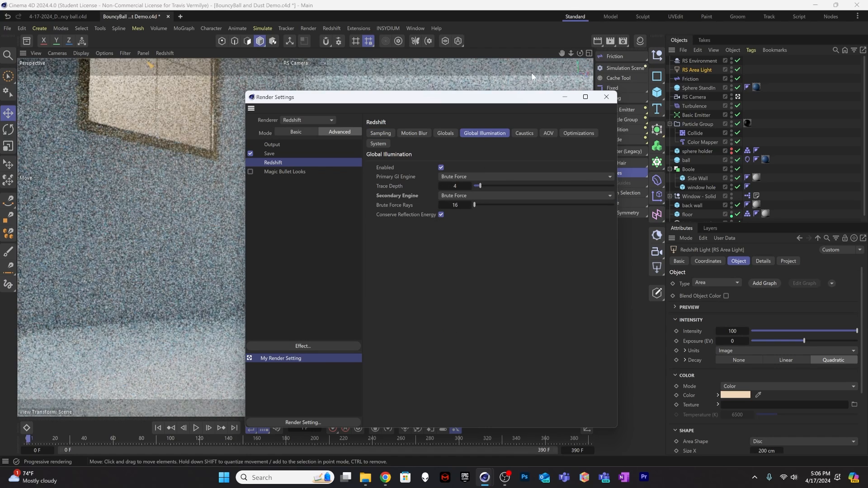
click(605, 98)
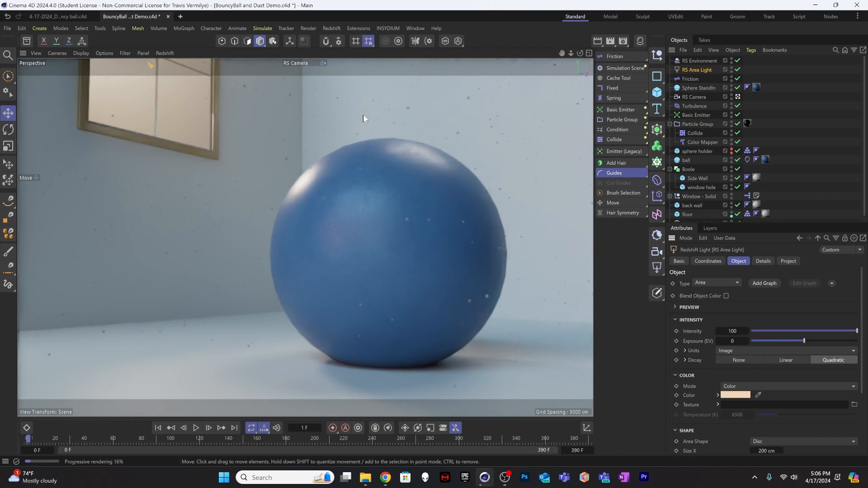
click(165, 53)
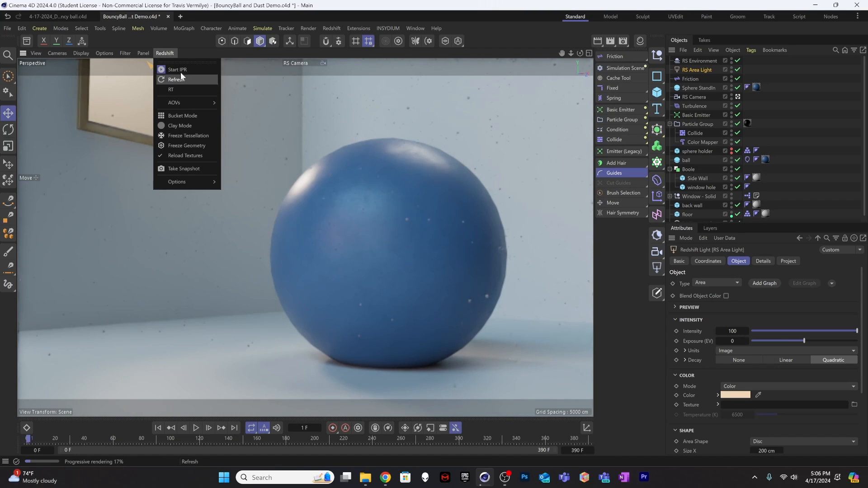
click(188, 114)
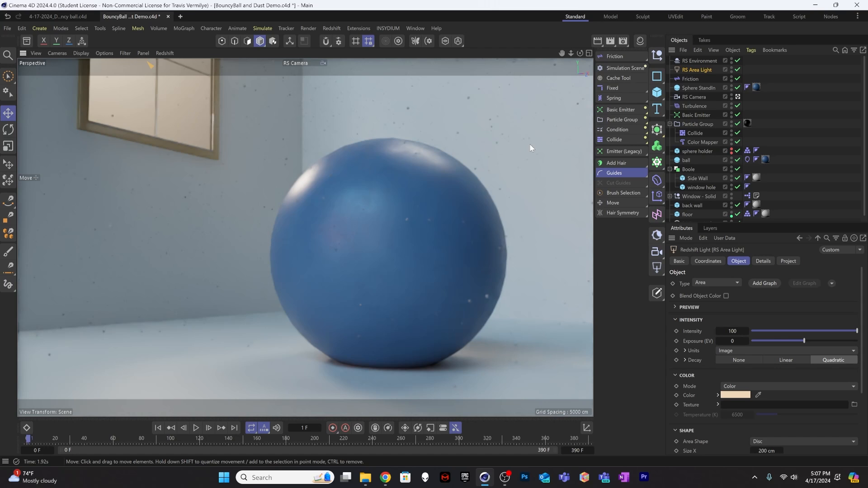
Enable bokeh on the RS Camera and set its aperture to 0.5
click(693, 97)
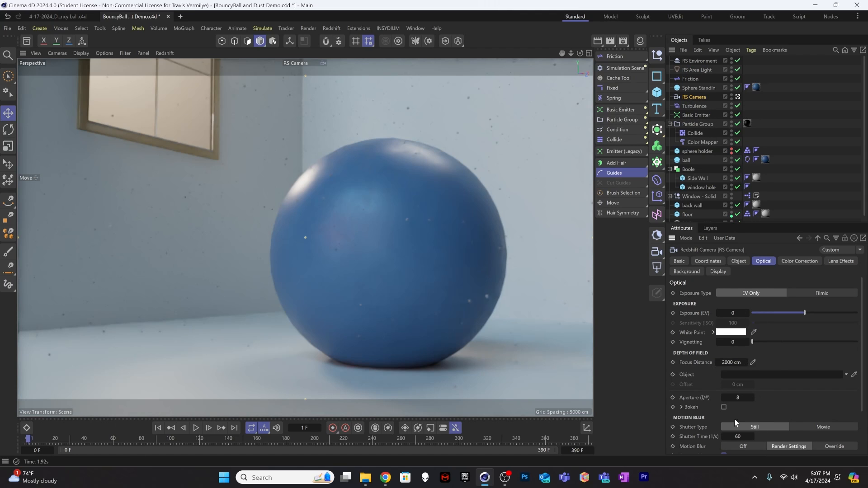
click(724, 406)
click(738, 397)
key(Return)
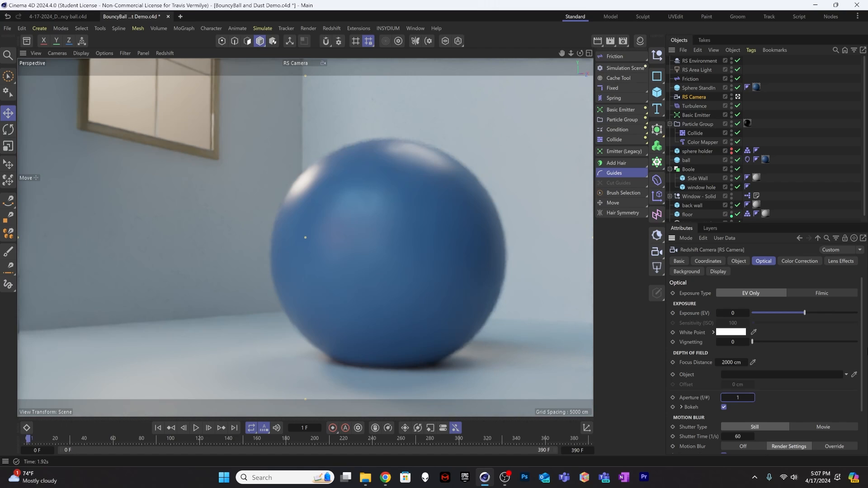
click(747, 397)
text(0.5)
key(Return)
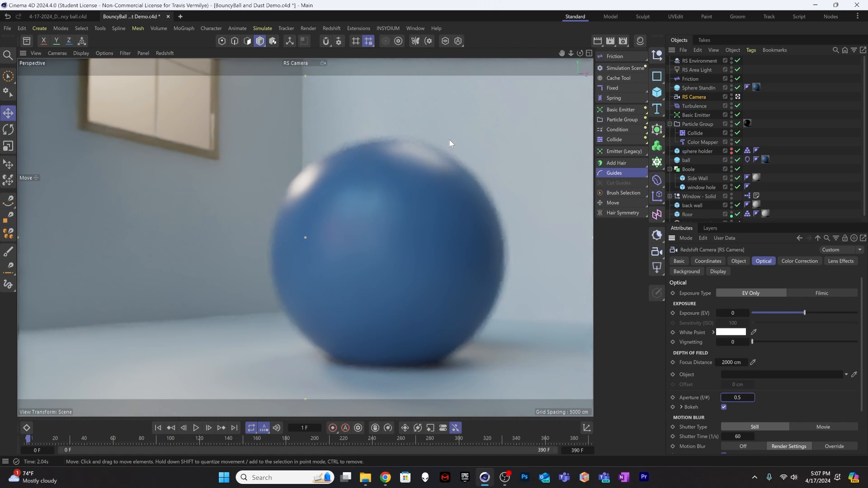
Assign Sphere StandIn as the RS Camera's focus object and set the aperture to 0.8
click(702, 96)
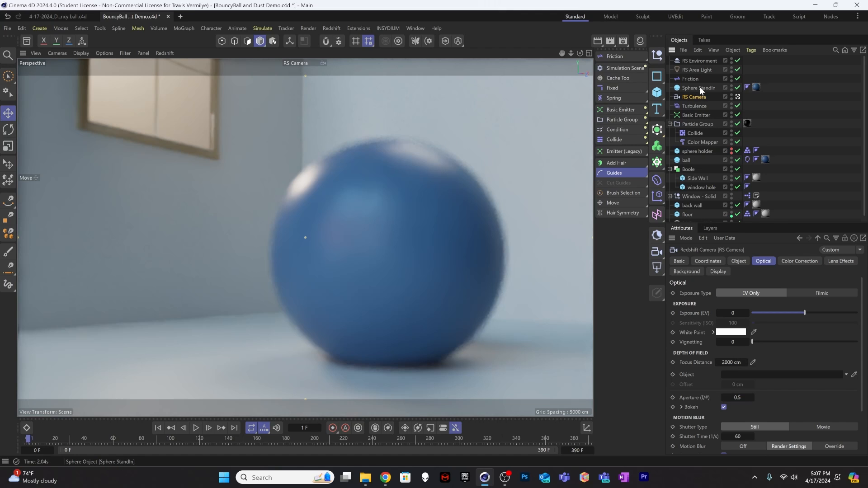
drag(699, 88, 762, 375)
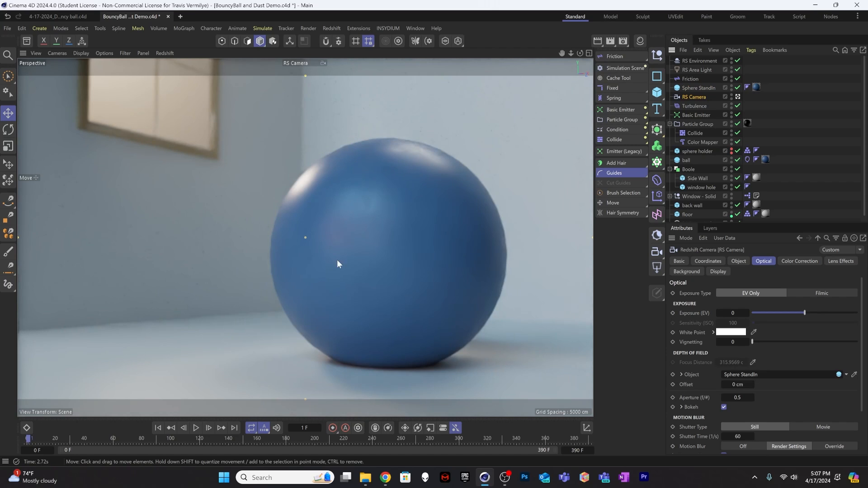
double_click(738, 398)
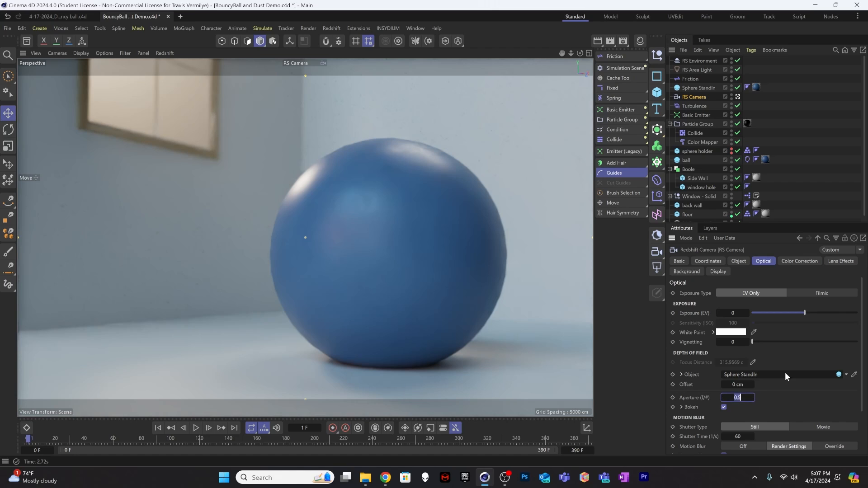
key(BackSpace)
text(0.8)
key(Return)
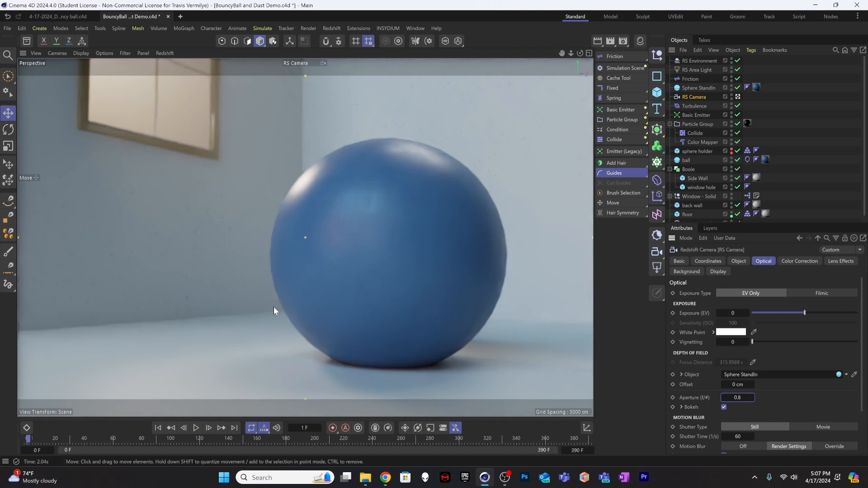
Render the current frame to the Picture Viewer and examine the result
key(shift+r)
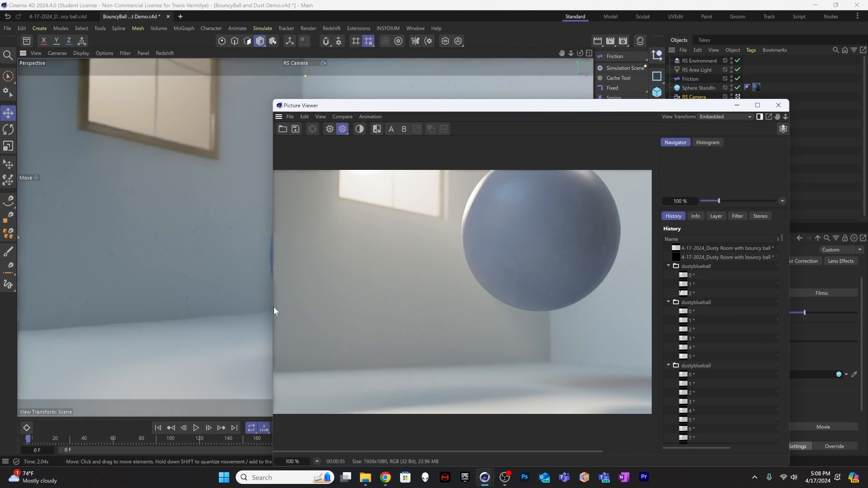
drag(502, 111, 392, 74)
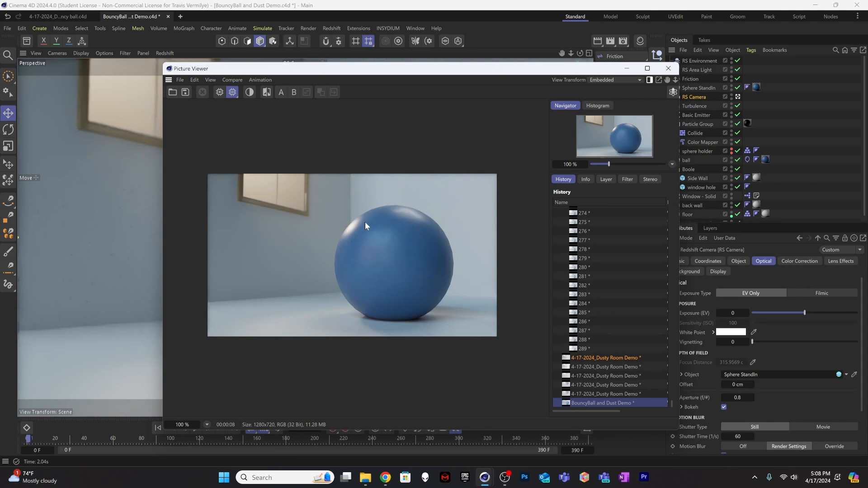
Play the simulation to frame 25, render that frame to the Picture Viewer and examine the depth of field
click(669, 68)
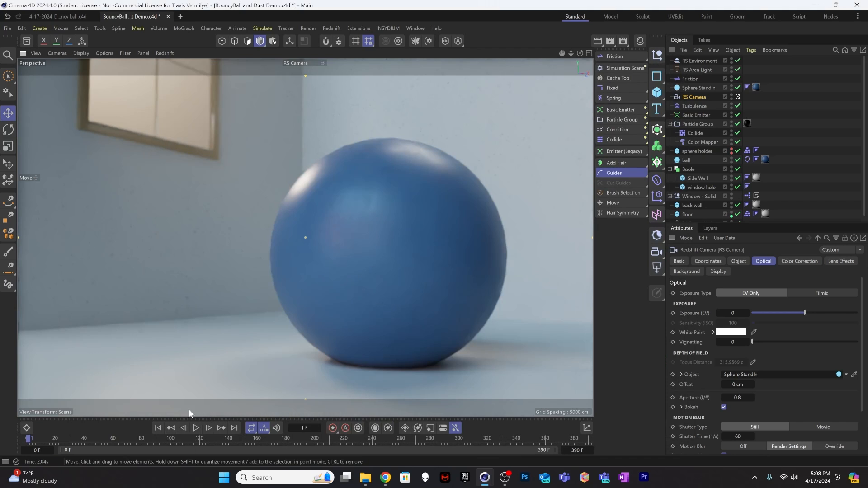
click(197, 428)
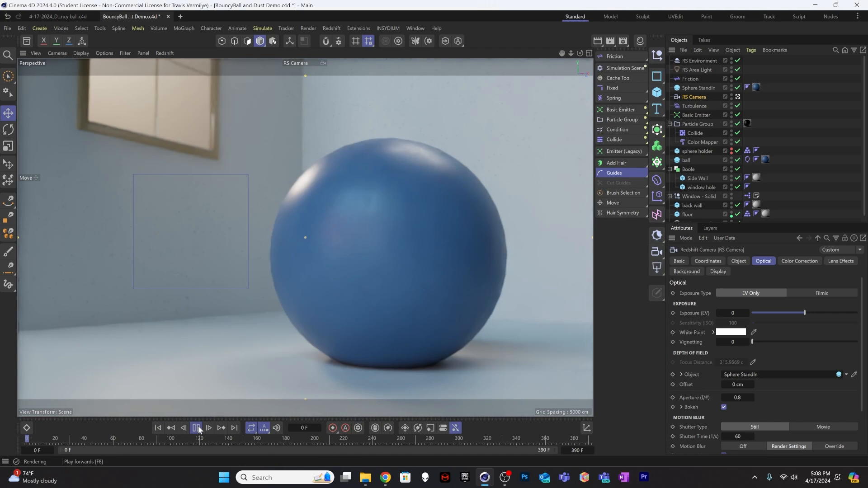
click(197, 428)
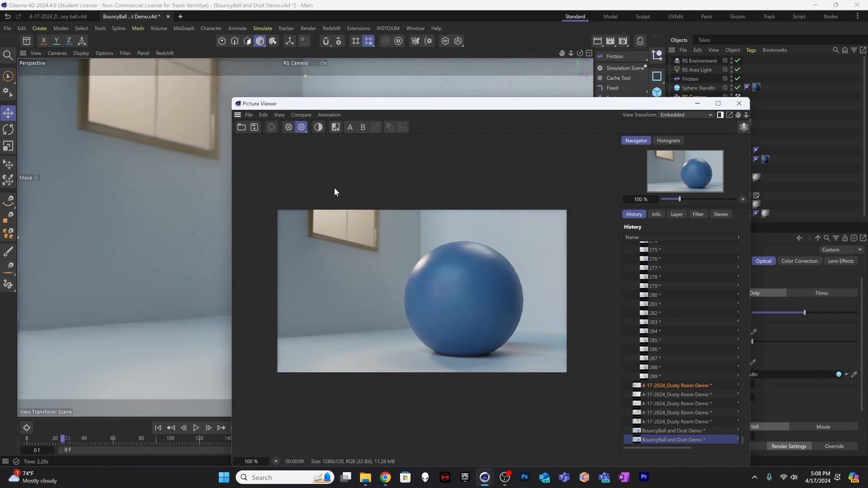
drag(443, 105, 403, 96)
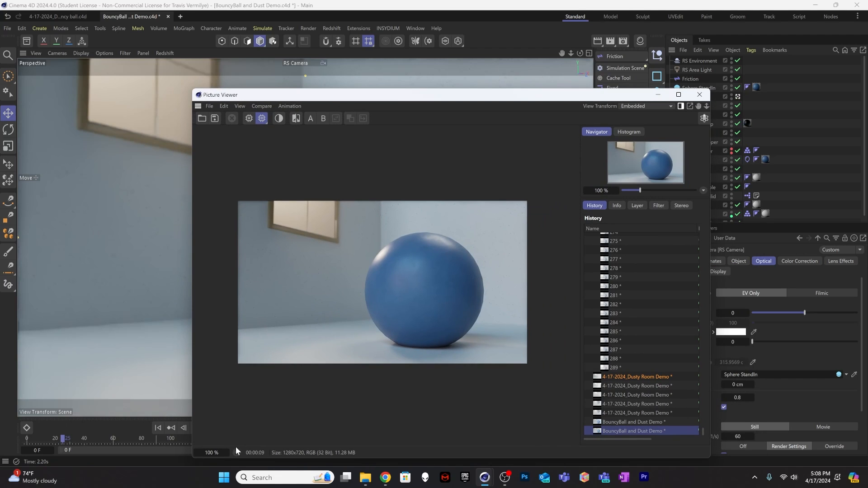
click(699, 95)
Set the render output resolution to 1920 × 1080 pixels
click(624, 42)
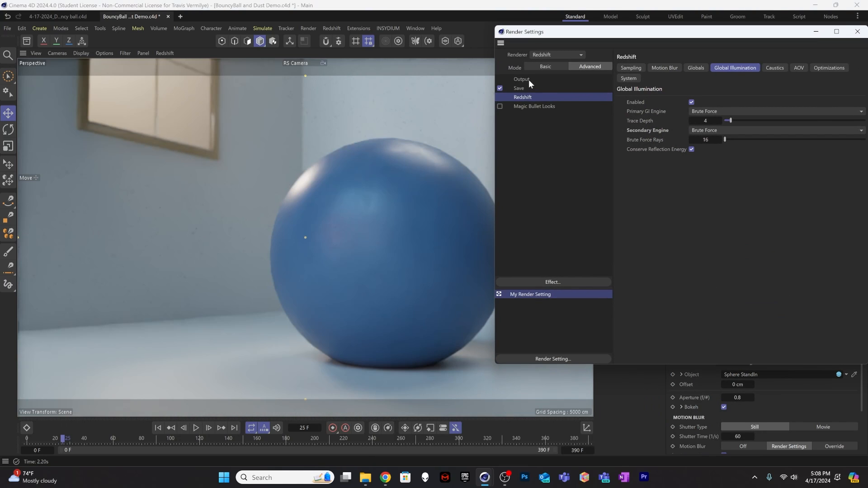
click(524, 80)
click(681, 78)
text(19)
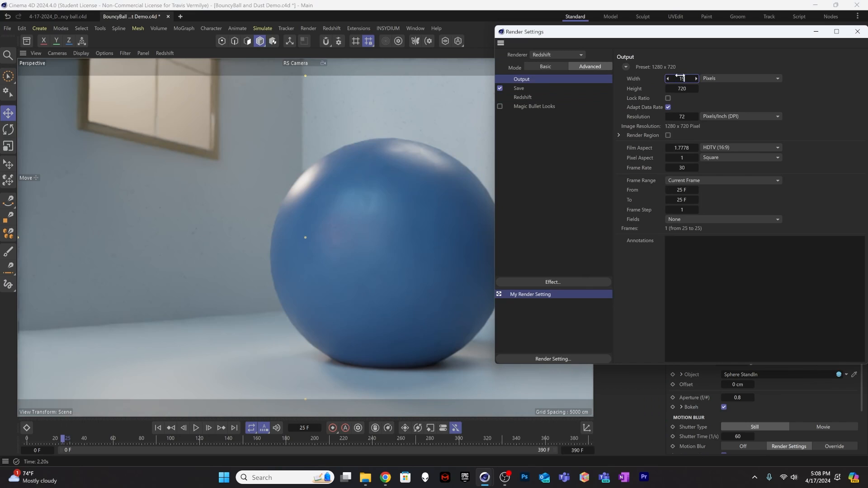
text(20)
key(Tab)
text(1080)
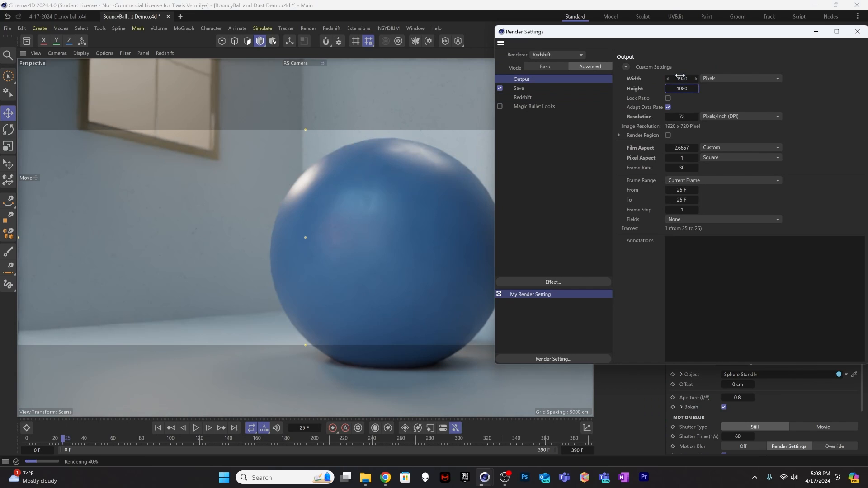
key(Return)
drag(765, 36, 764, 41)
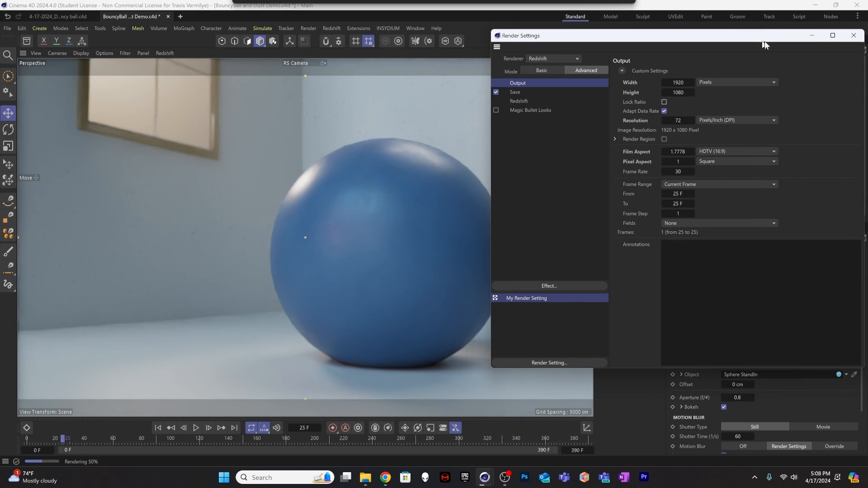
click(856, 36)
Render frame 25 to the Picture Viewer at full HD resolution and inspect the dust particles
key(shift+r)
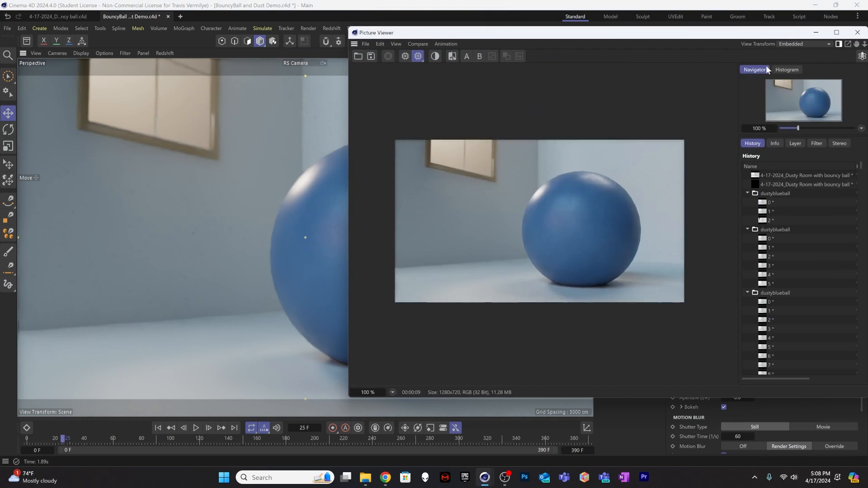
drag(606, 35, 461, 55)
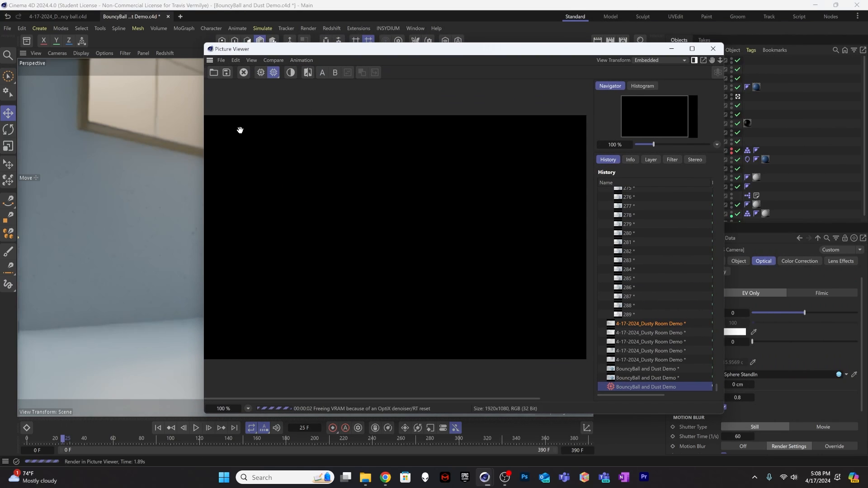
drag(205, 102, 108, 100)
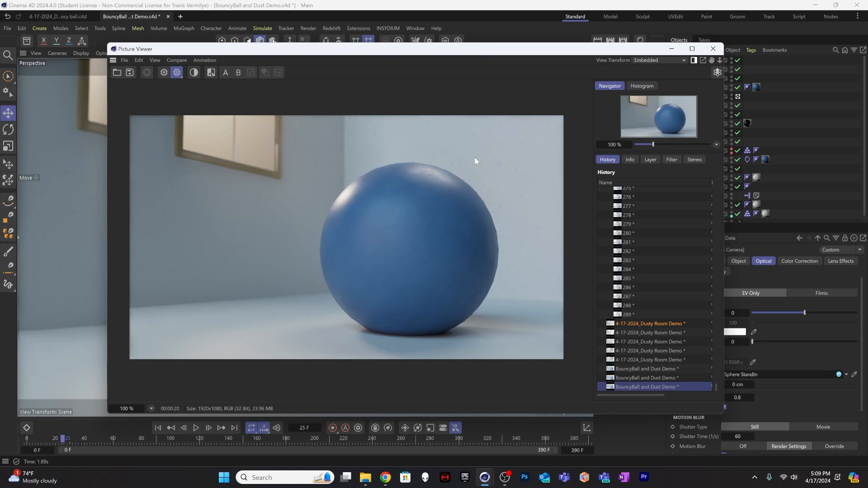
click(713, 48)
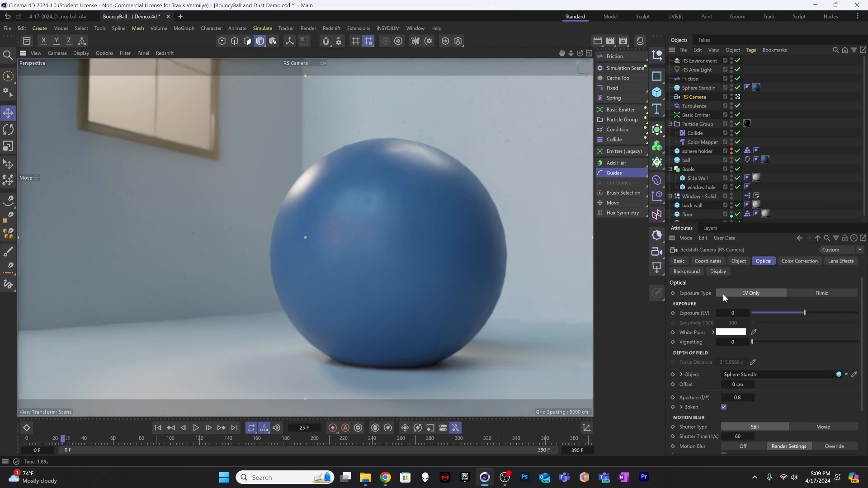
Set the Basic Emitter's particle radius to 0.3 cm with a variance of 0.05 cm
click(698, 116)
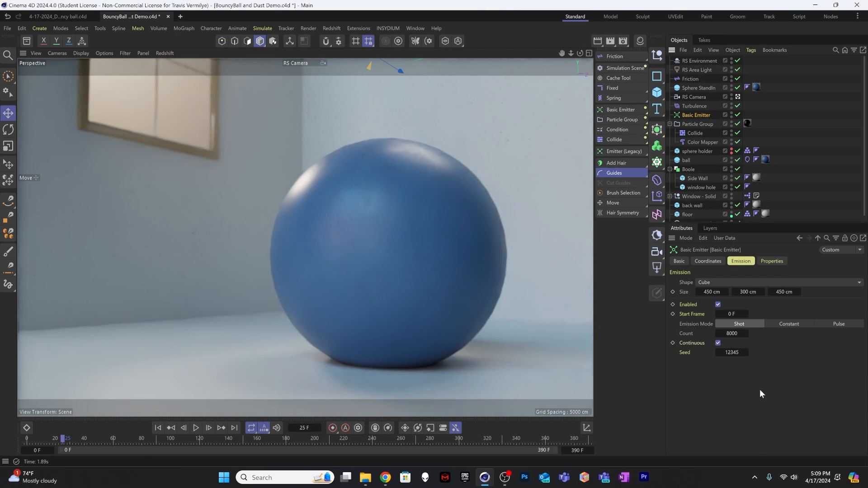
click(771, 260)
double_click(726, 433)
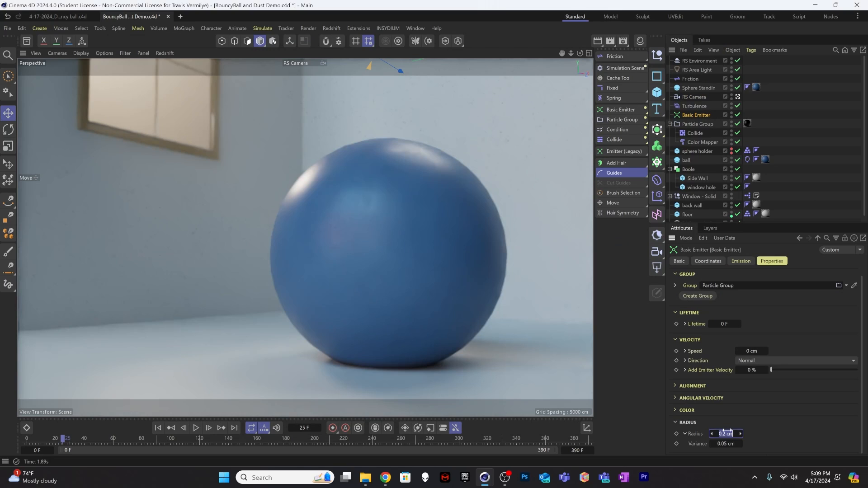
text(.3)
drag(723, 444, 761, 432)
double_click(736, 444)
text(.05)
key(Return)
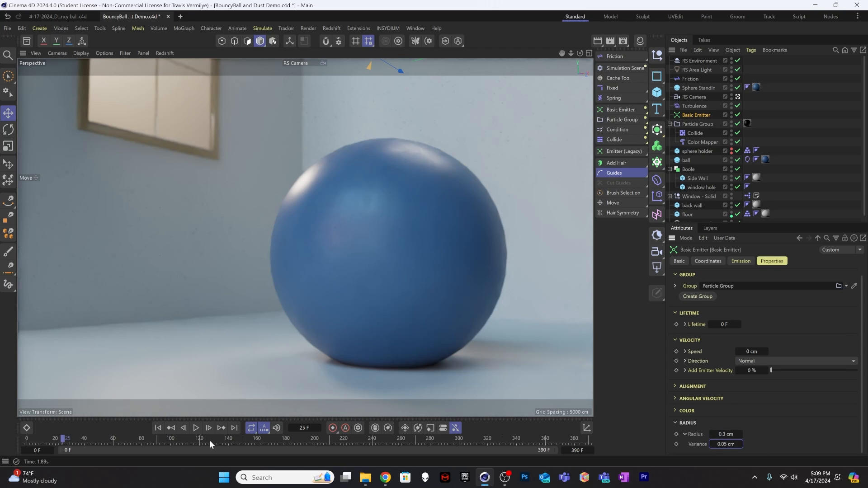
Replay the simulation from the start to frame 29, render that frame to the Picture Viewer and examine the larger dust
click(158, 427)
click(196, 428)
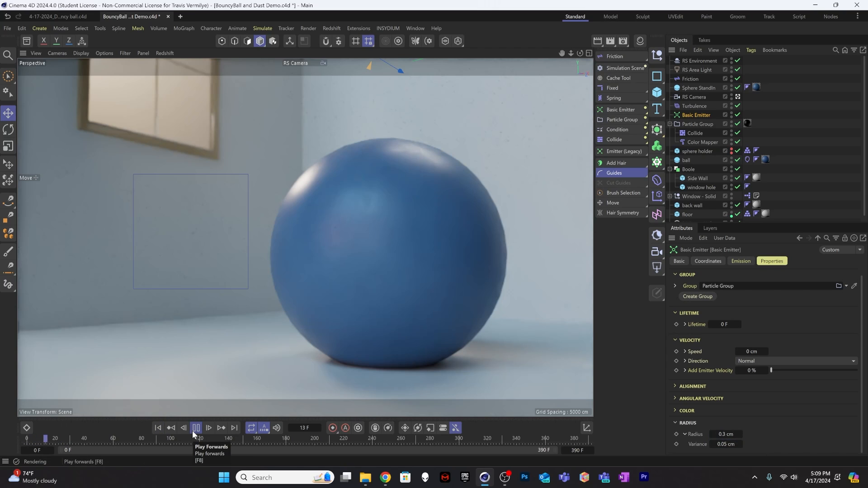
click(194, 427)
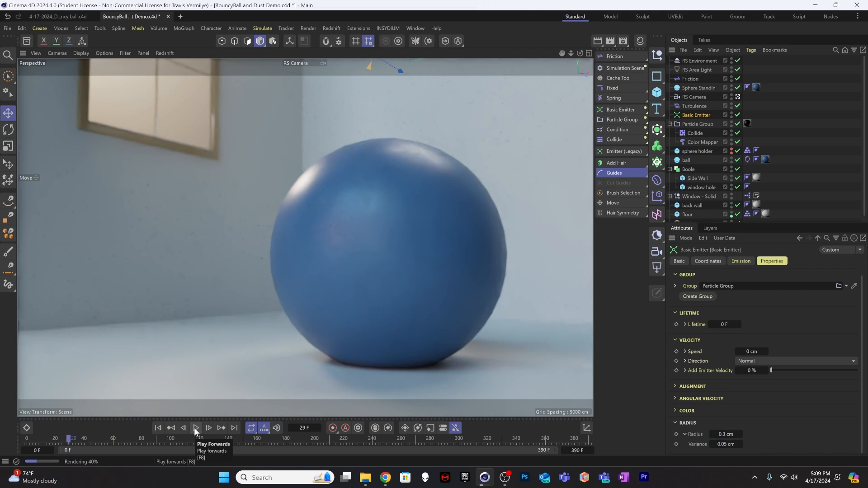
key(shift+r)
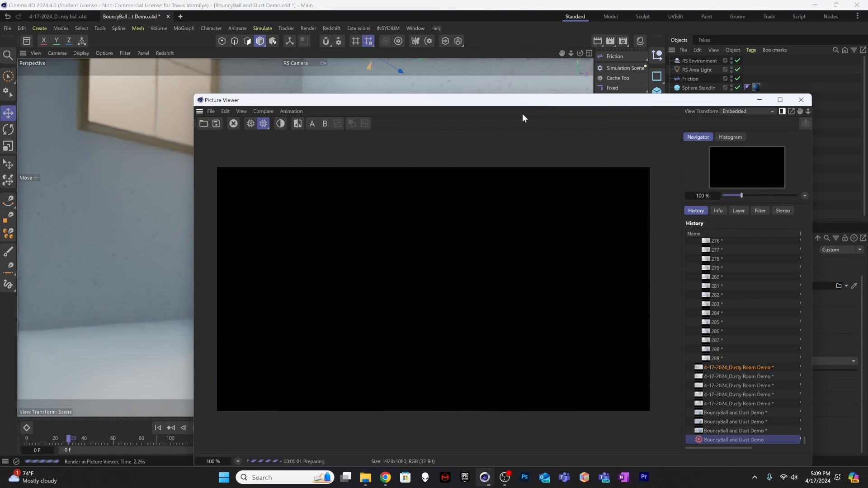
drag(533, 101, 404, 74)
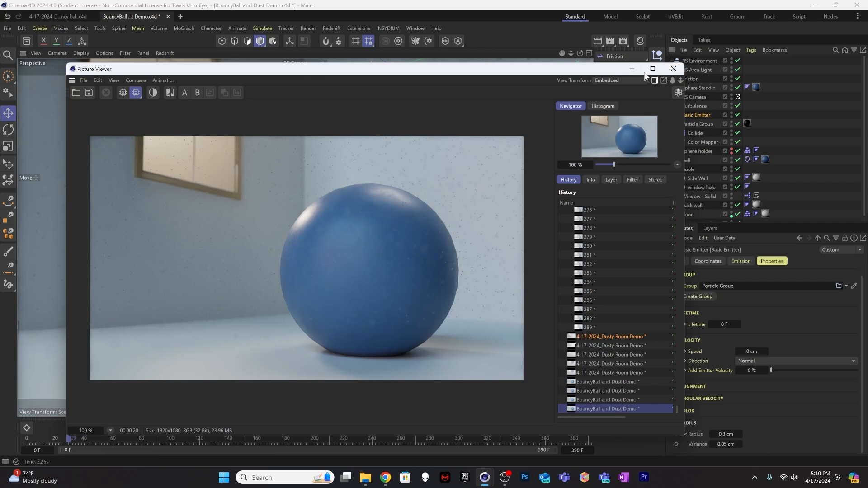
click(674, 69)
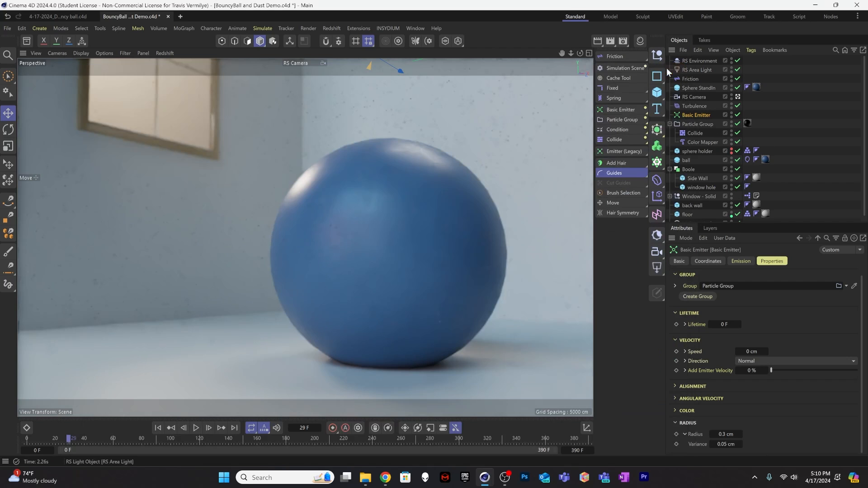
Set the RS Camera's depth-of-field aperture to 0.5
click(694, 97)
click(745, 388)
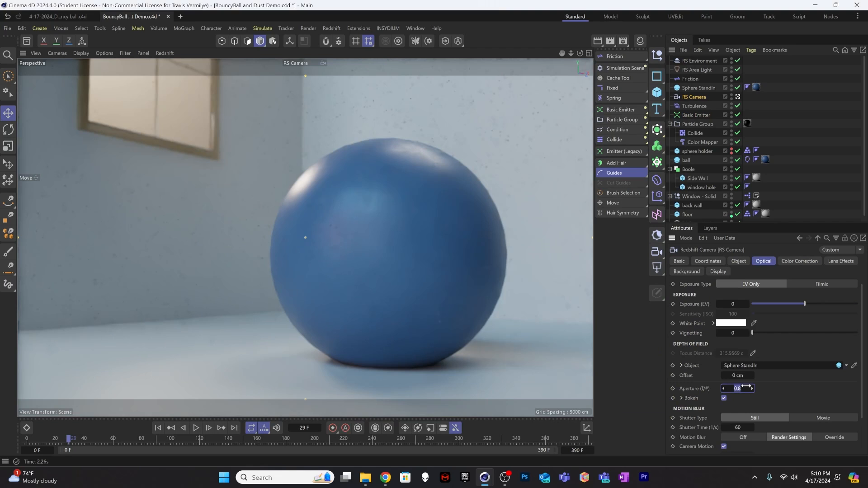
text(0.5)
key(Return)
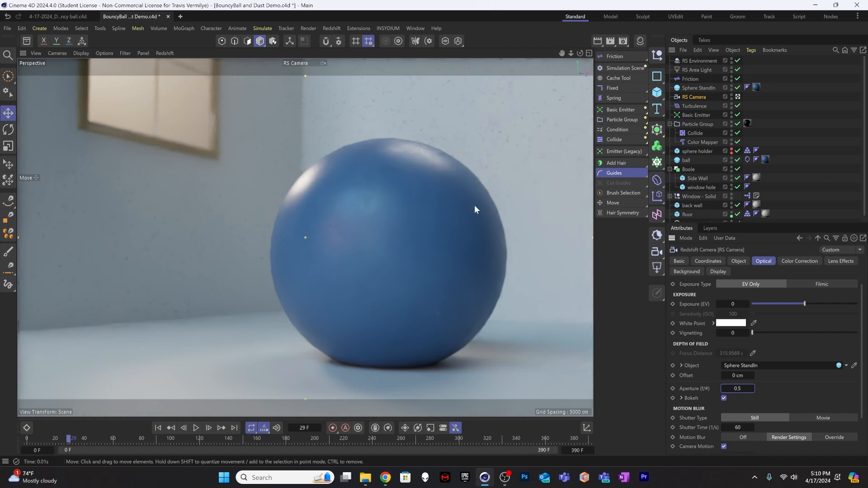
Lower the RS Dome Light's intensity to 0.5
scroll(705, 193, down, 1)
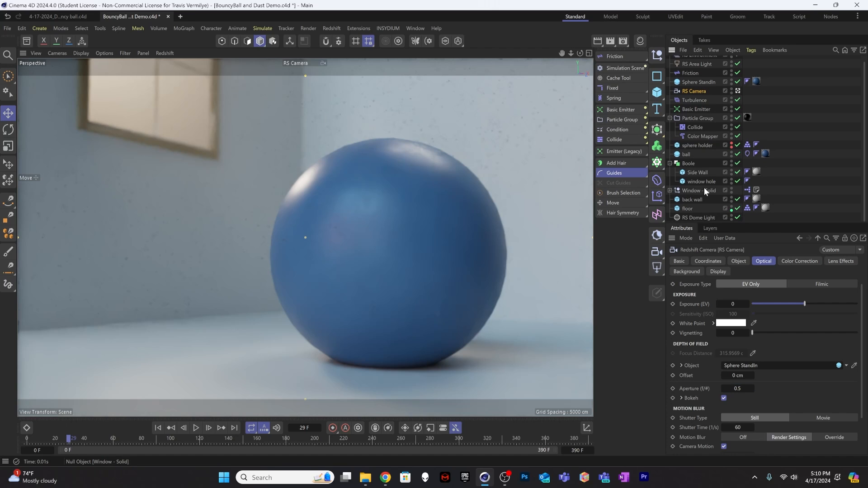
click(699, 217)
click(747, 320)
text(.)
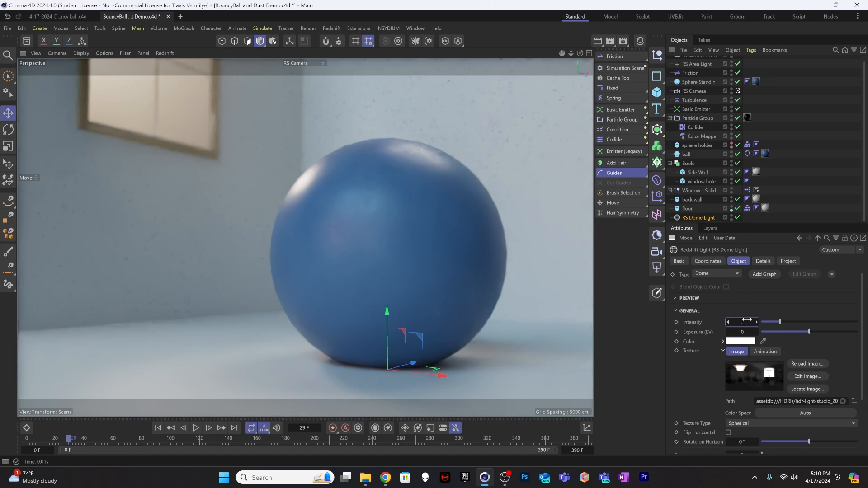
text(5)
key(Return)
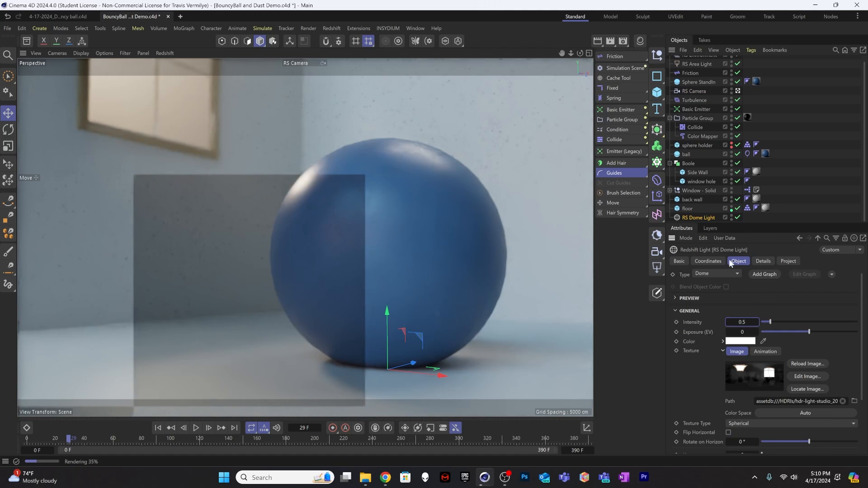
View the scene through the Default Camera and move the RS Area Light along its Z axis toward the room
scroll(699, 67, up, 1)
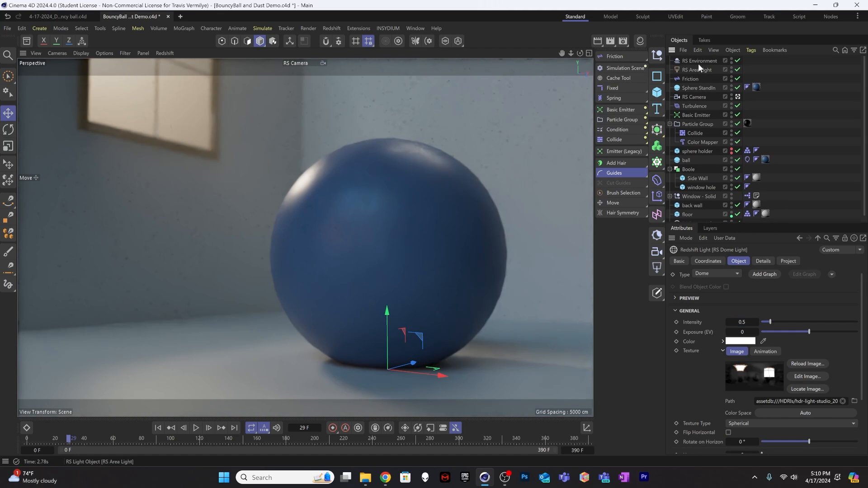
click(699, 70)
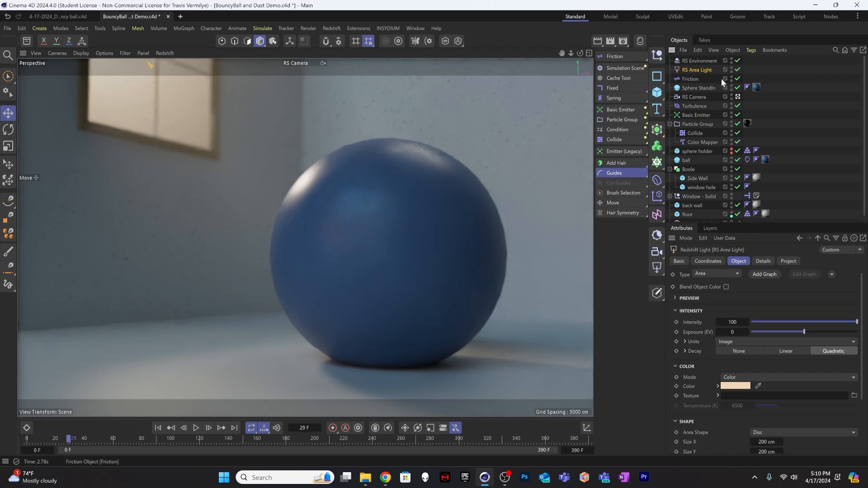
click(303, 66)
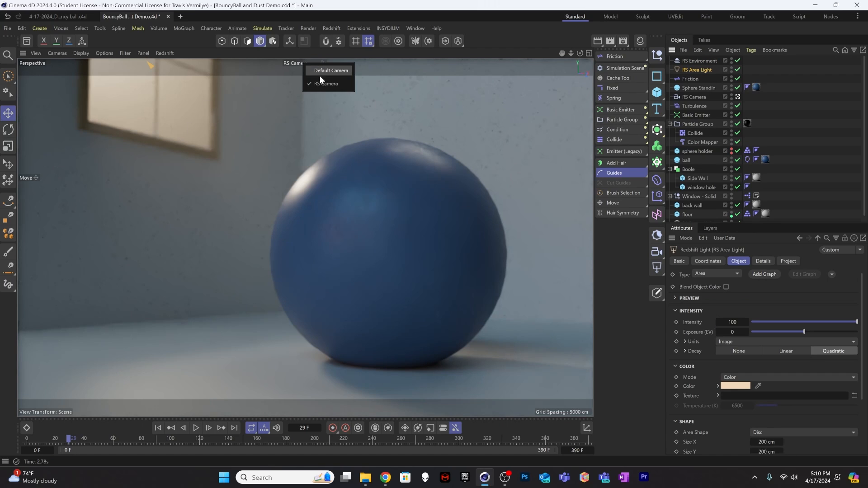
click(321, 71)
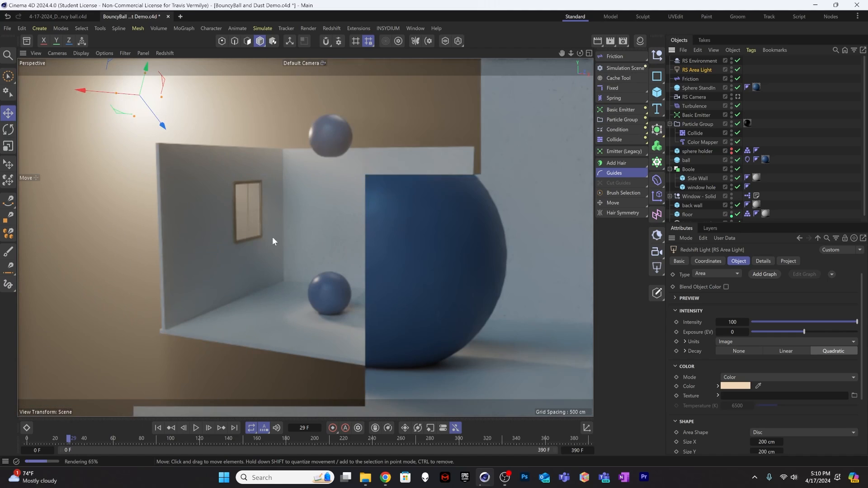
drag(163, 126, 185, 154)
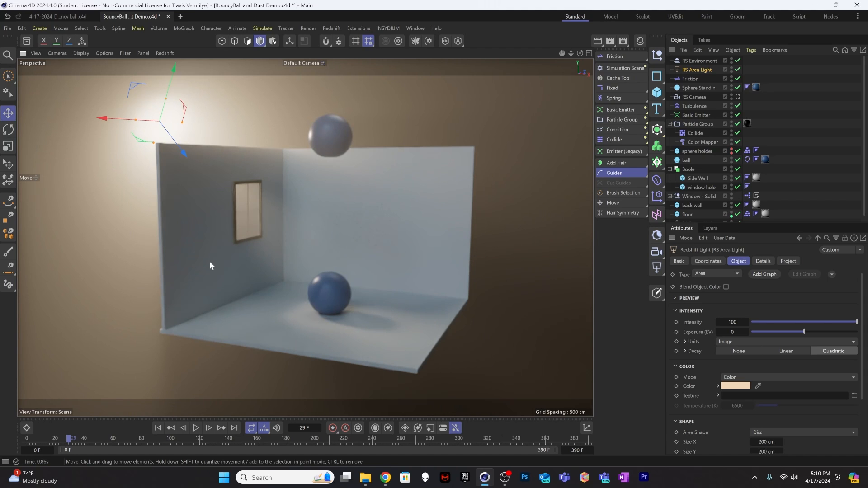
Reduce the RS Area Light's spread to about 0.309 and move the light closer to the window wall along its Z axis
alt+drag(170, 151, 197, 194)
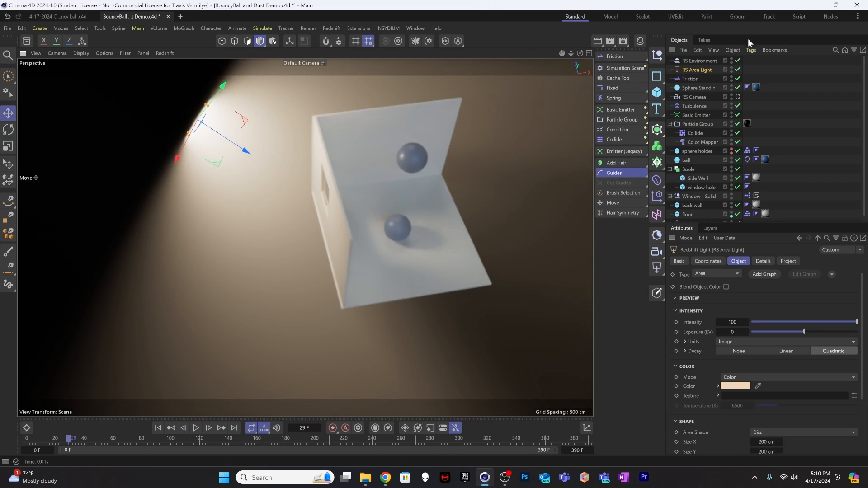
click(762, 263)
click(739, 261)
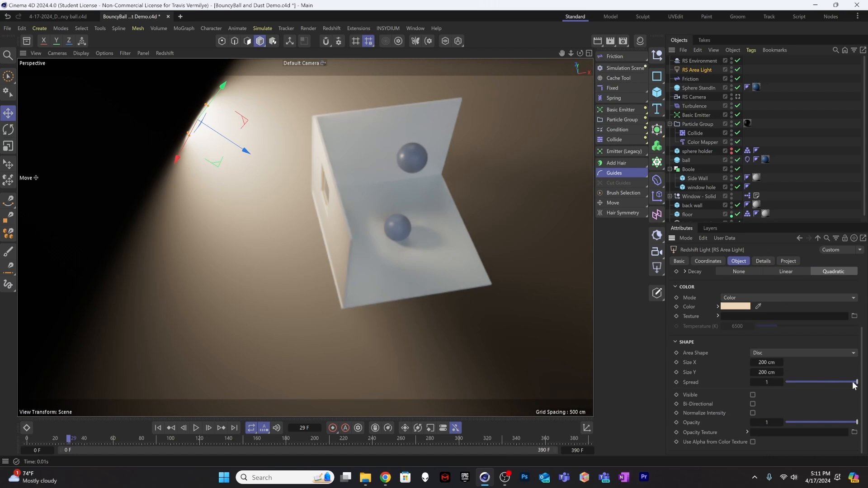
drag(855, 385, 809, 392)
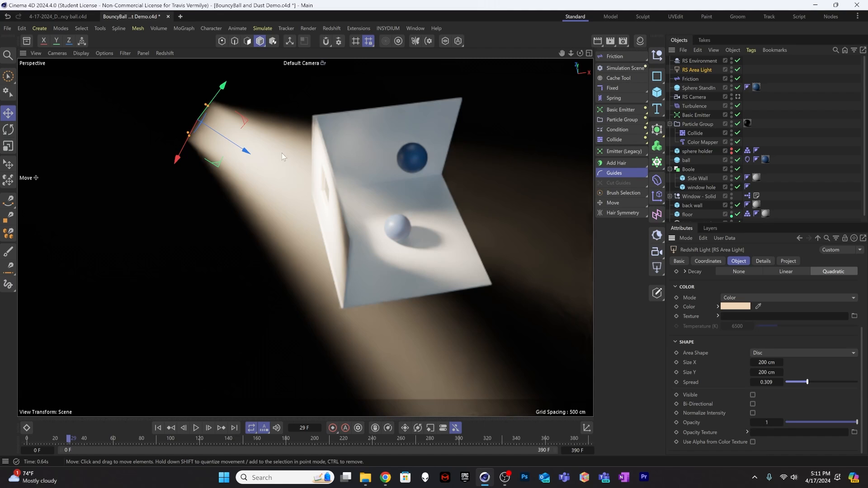
drag(240, 148, 281, 177)
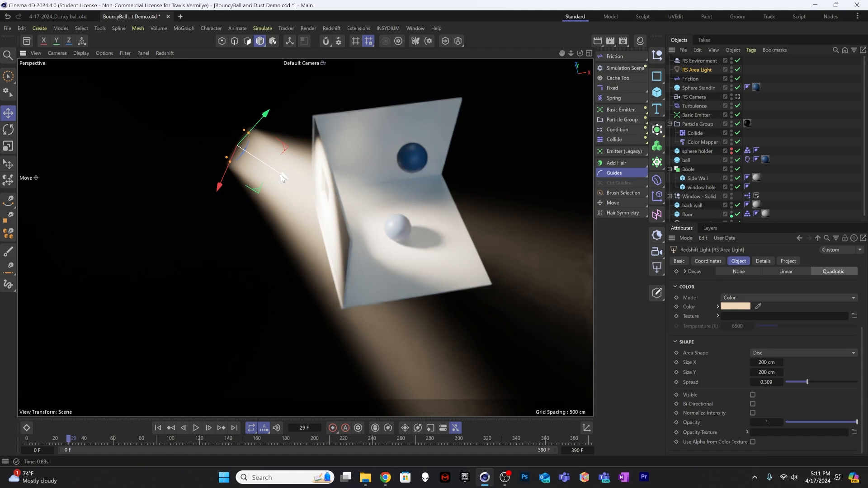
drag(282, 178, 272, 172)
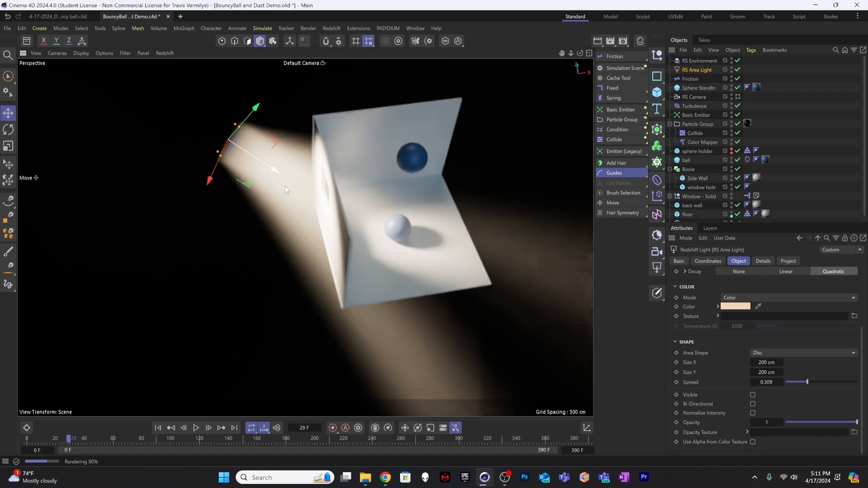
View the scene through the RS Camera and scale down the RS Area Light
click(738, 97)
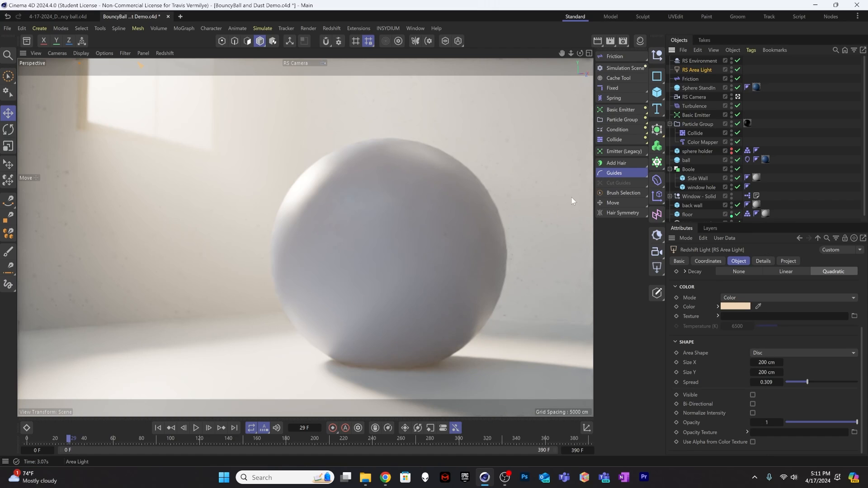
key(t)
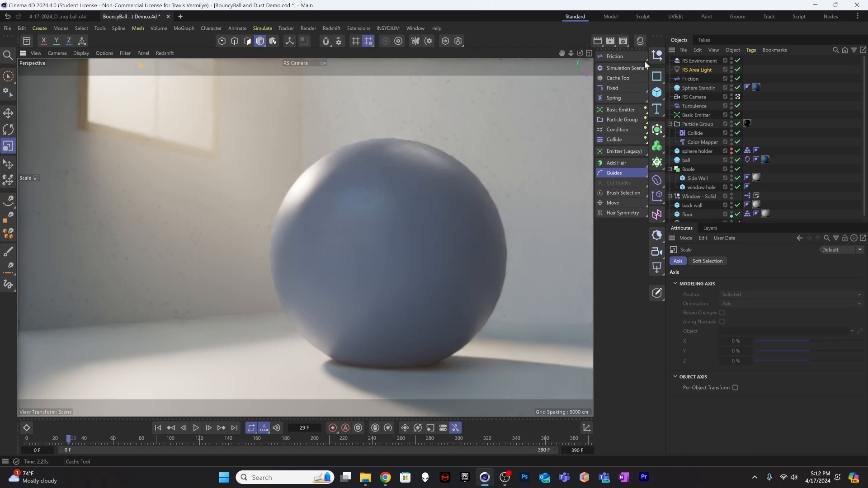
Lower the RS Dome Light's intensity to 0.3
scroll(699, 193, down, 1)
click(698, 217)
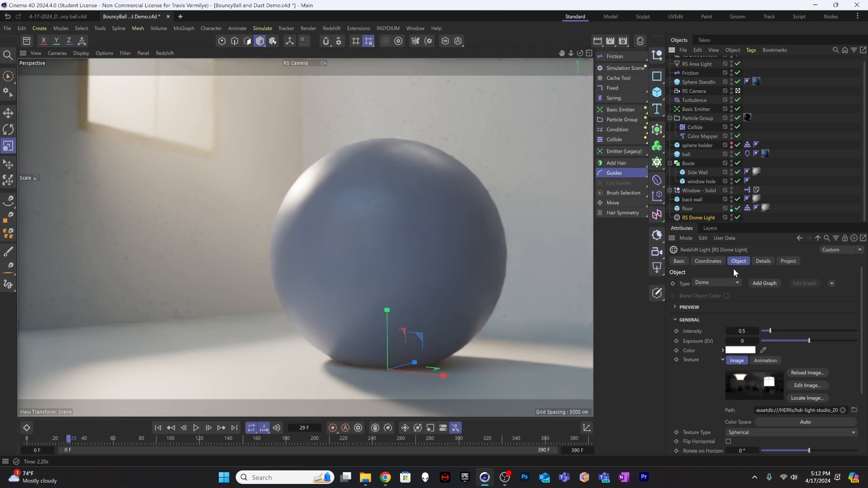
click(740, 331)
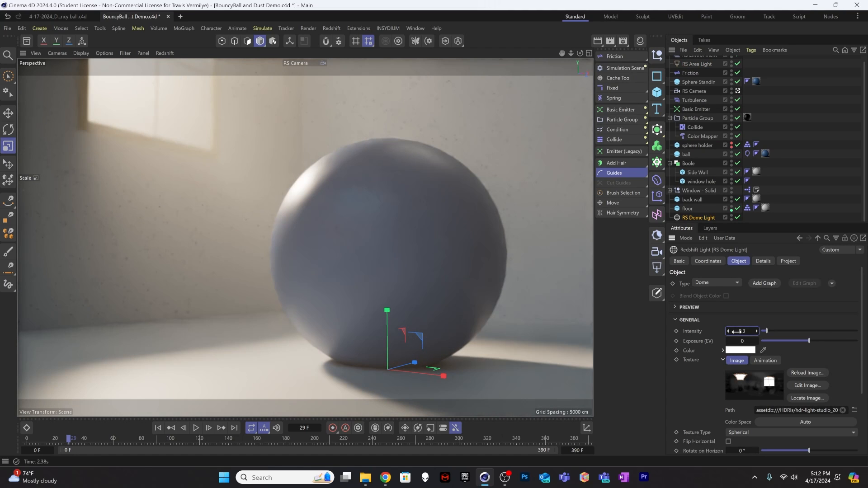
Select the RS Area Light and scale it up slightly
click(698, 63)
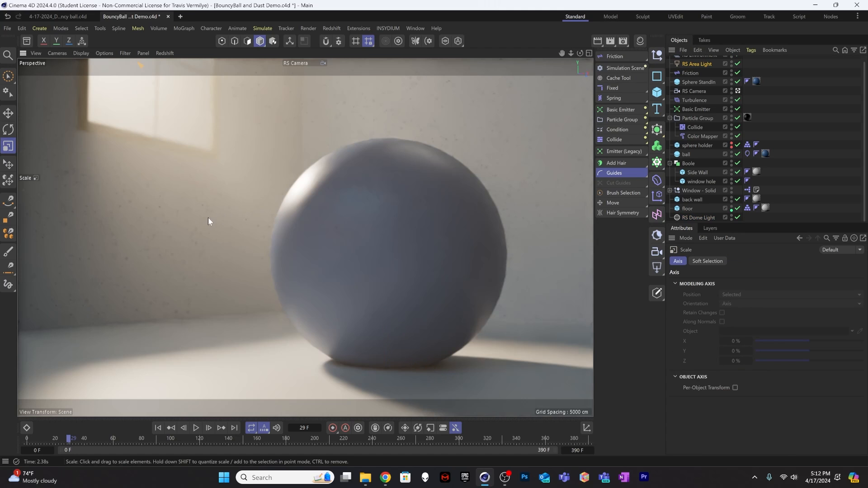
drag(209, 216, 214, 215)
Return the animation to frame 0 with nothing selected and save the project
click(157, 428)
click(817, 114)
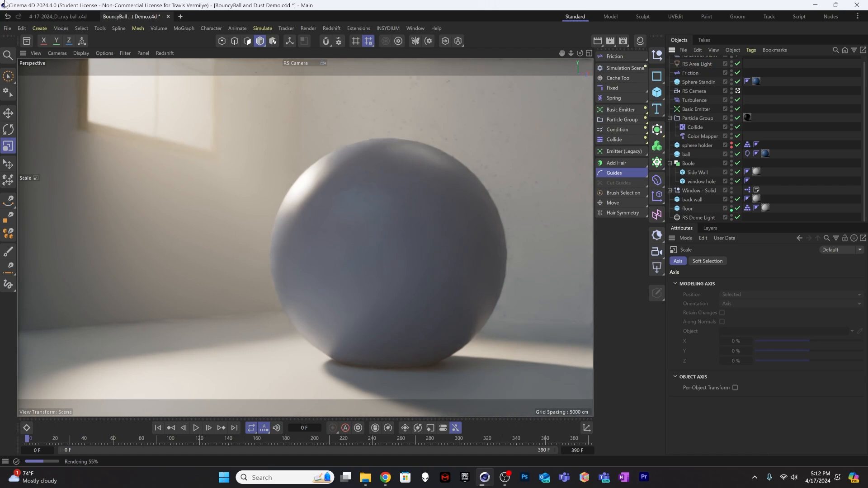
key(ctrl+s)
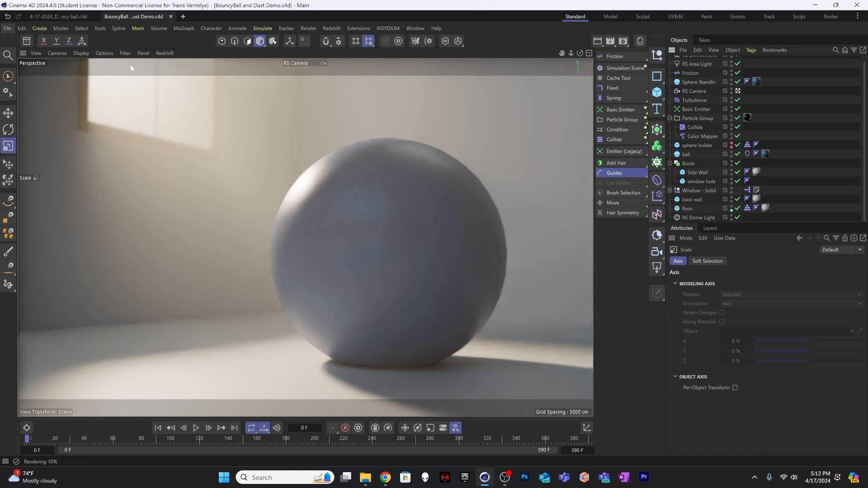
Turn off the Redshift viewport render and play the particle simulation from frame 0 to about frame 167
key(alt+r)
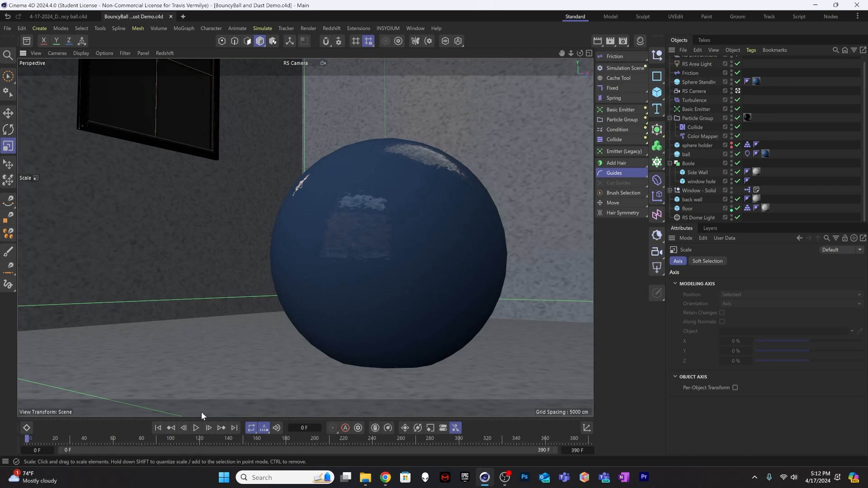
click(197, 427)
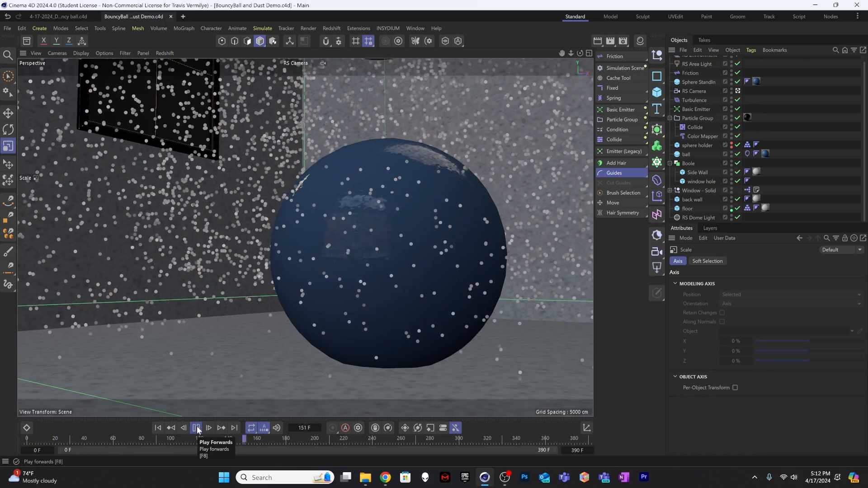
click(197, 429)
Disable the Sphere StandIn object and play the simulation on to frame 189
scroll(703, 85, up, 1)
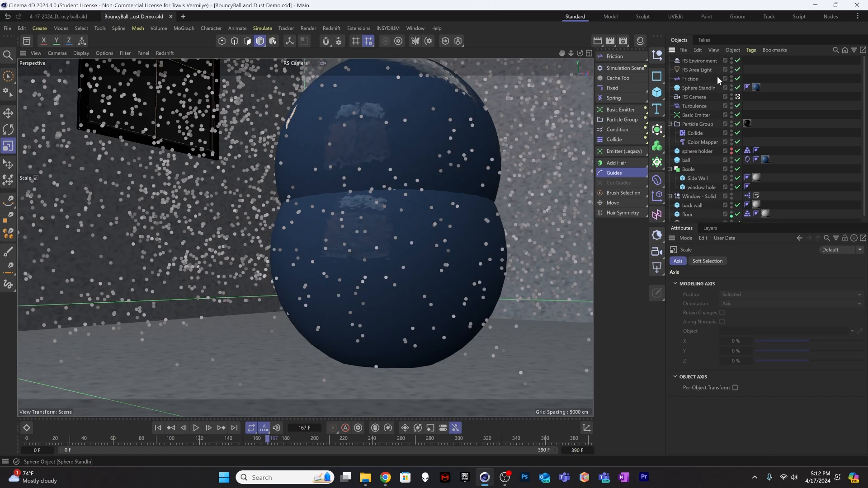
click(738, 87)
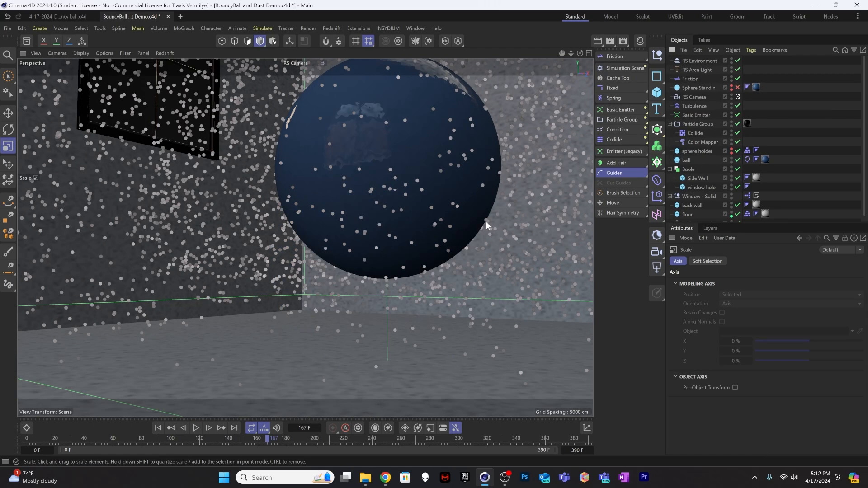
click(197, 428)
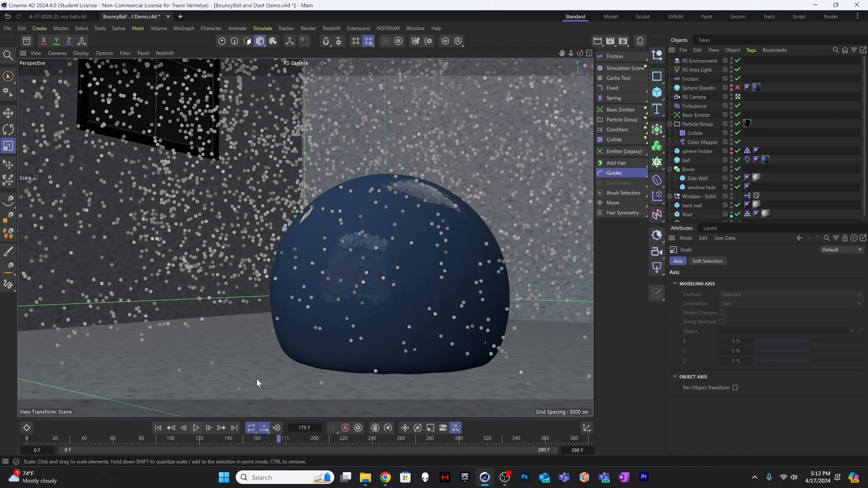
click(197, 429)
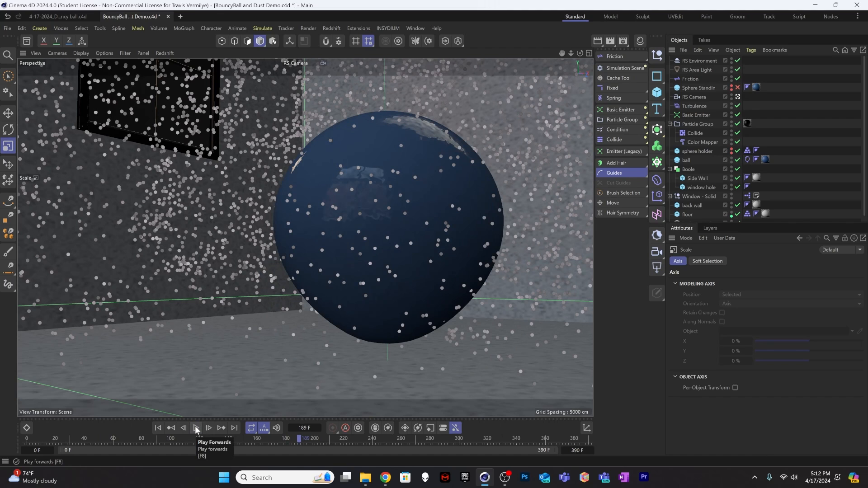
Render frame 189 in the Picture Viewer, inspect the image and close the viewer
key(shift+r)
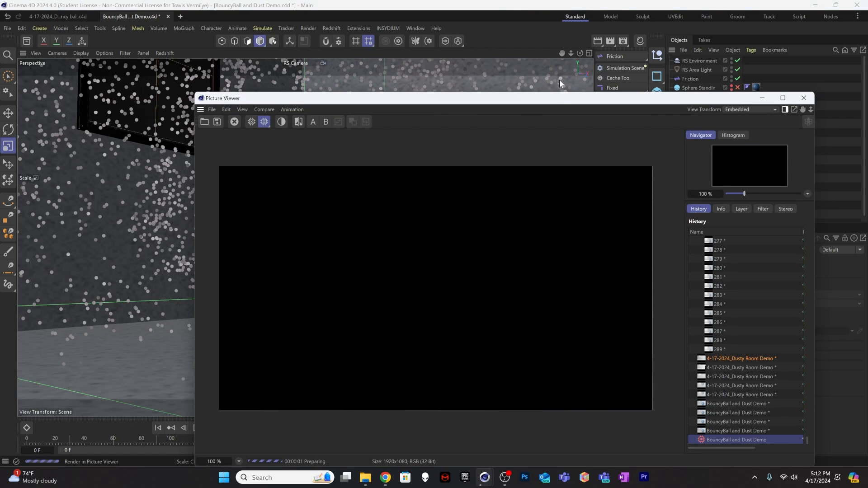
drag(538, 101, 447, 65)
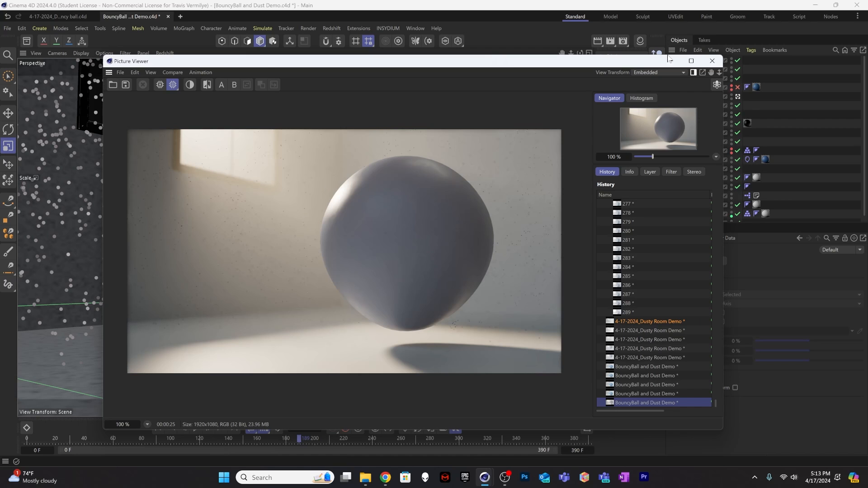
drag(695, 58, 692, 111)
click(709, 114)
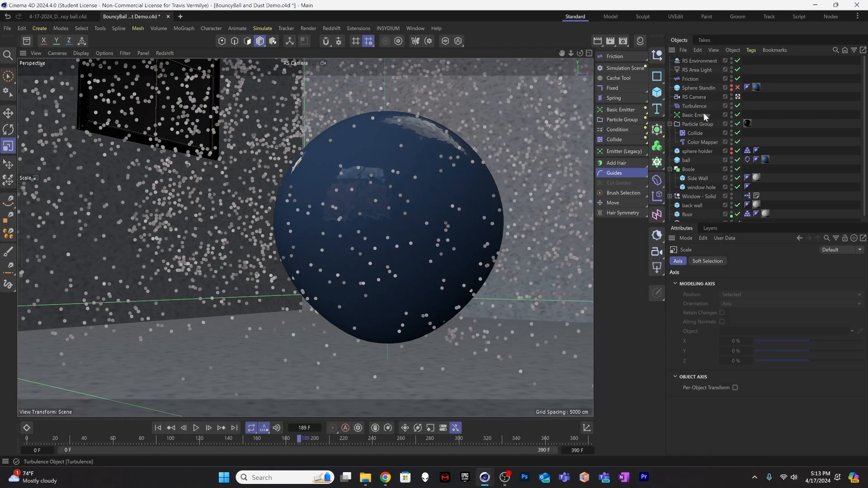
Restart the Redshift viewport render and set the particles' RS Standard material transmission weight to 0.6
click(165, 53)
click(177, 70)
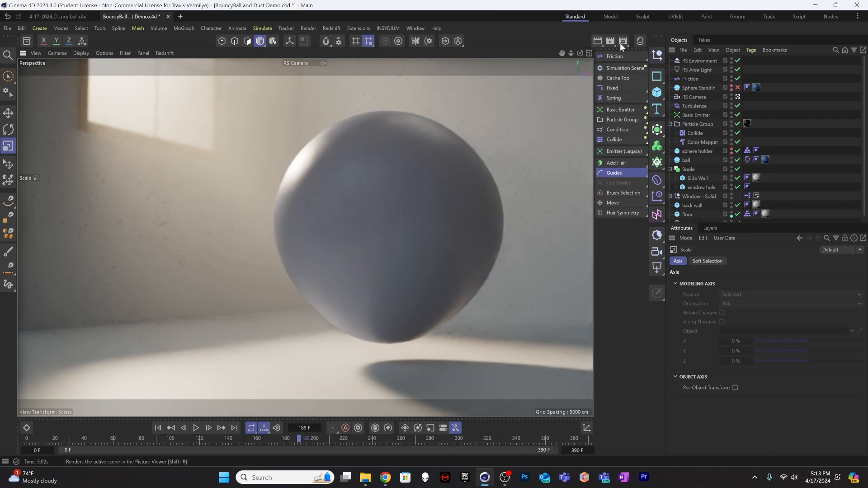
click(640, 40)
click(547, 88)
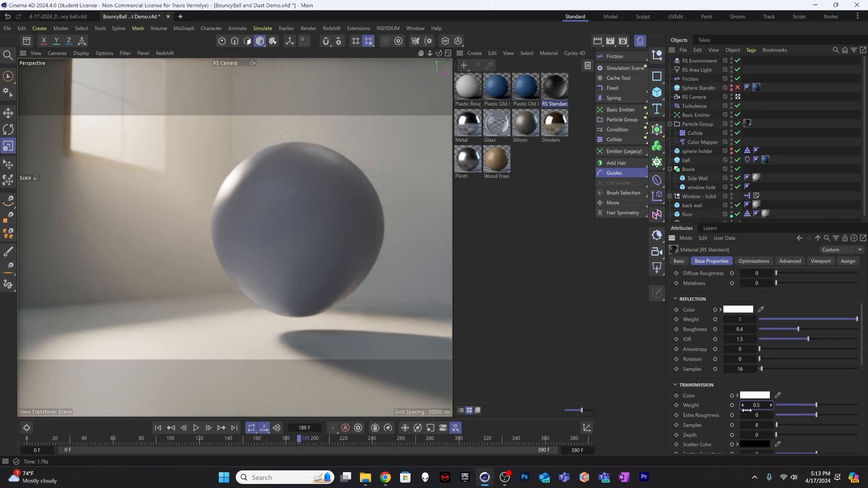
click(747, 410)
text(.6)
key(Return)
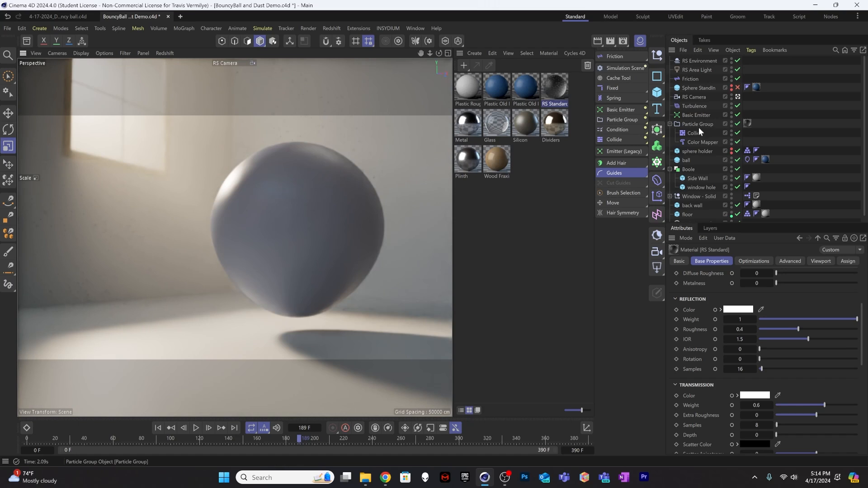
In the Color Mapper's gradient, replace the dark end knot with the light start color and raise the start knot's value to 100%
click(700, 142)
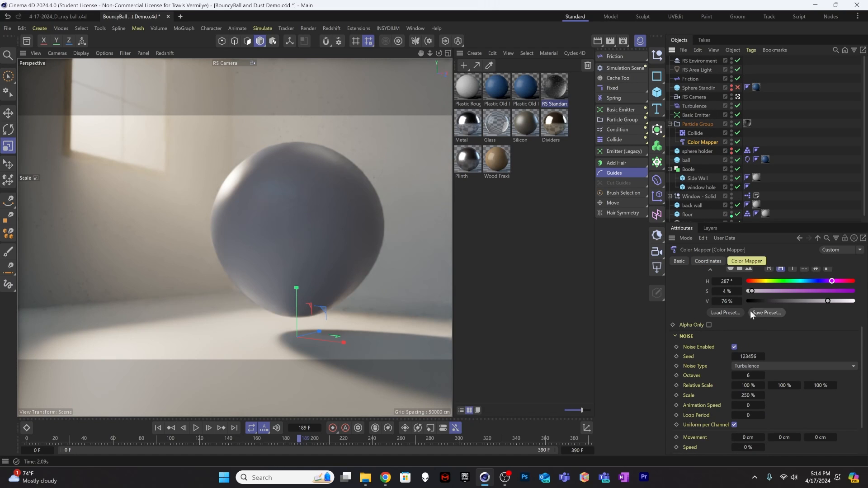
scroll(702, 315, up, 3)
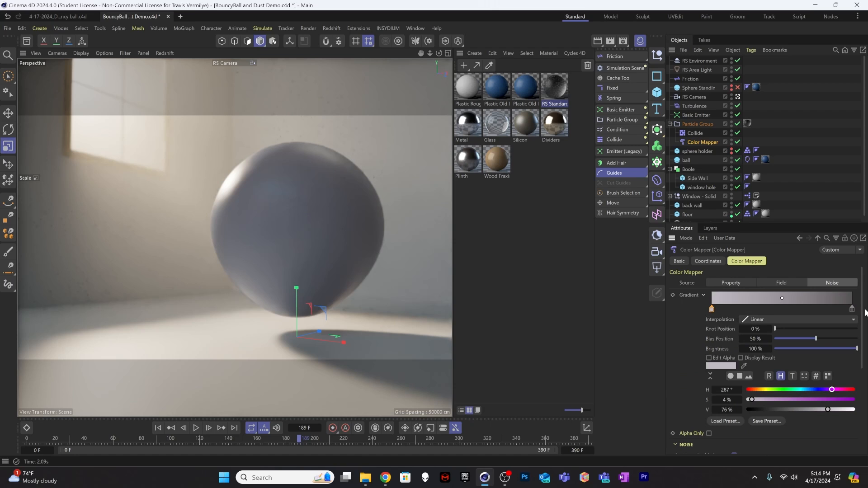
click(853, 309)
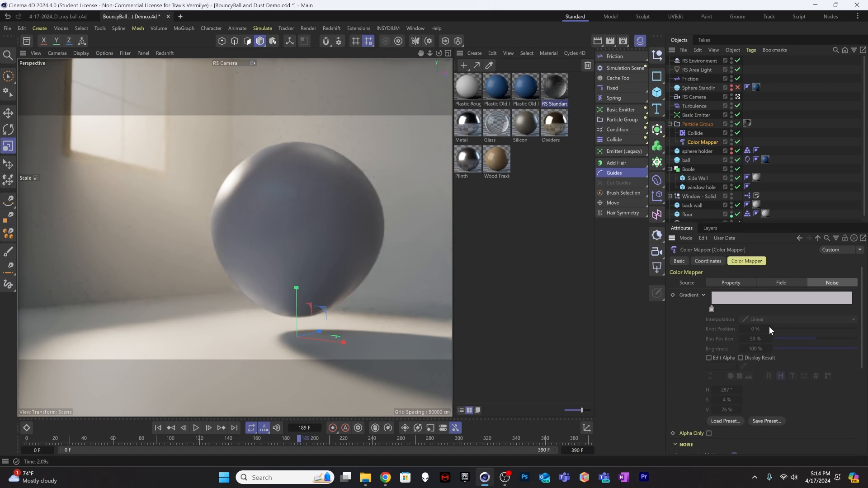
click(713, 308)
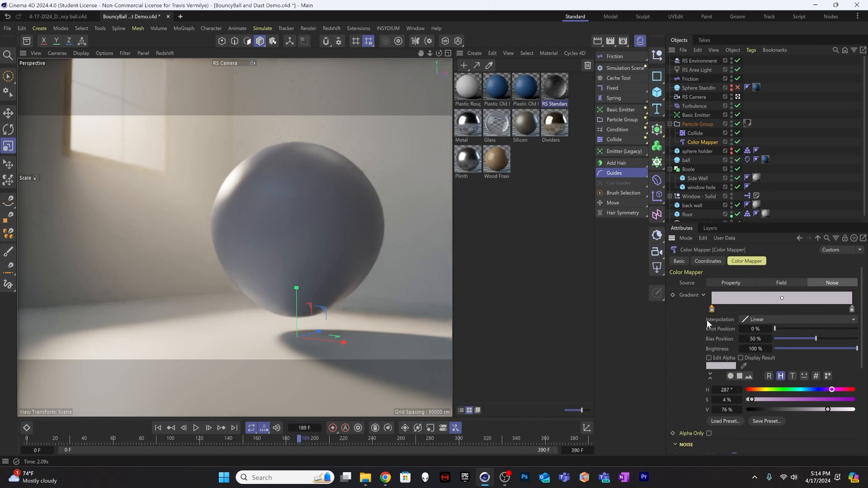
double_click(711, 309)
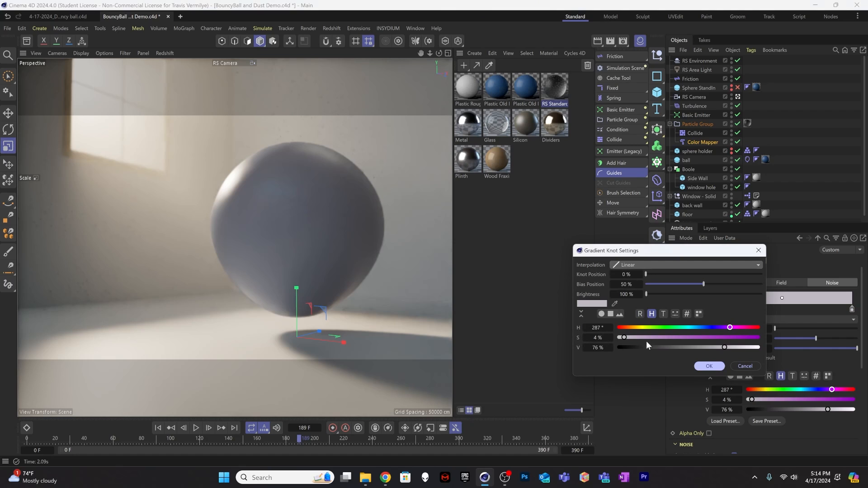
drag(729, 347, 761, 347)
click(709, 365)
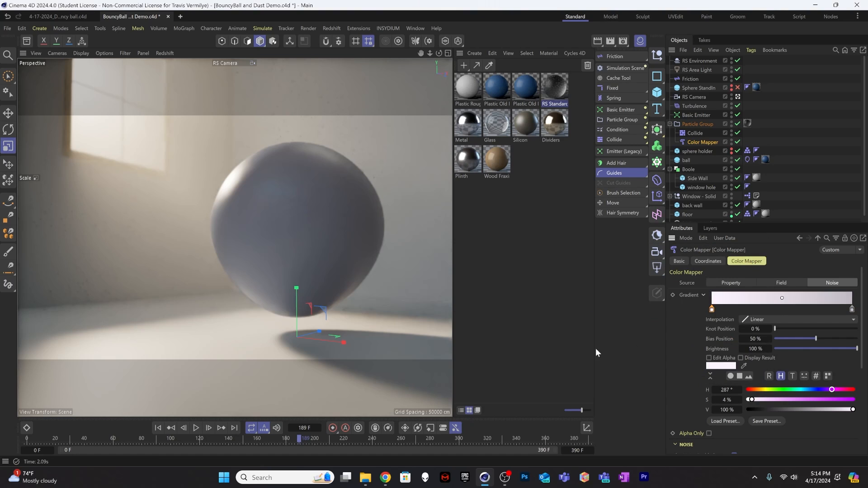
double_click(852, 310)
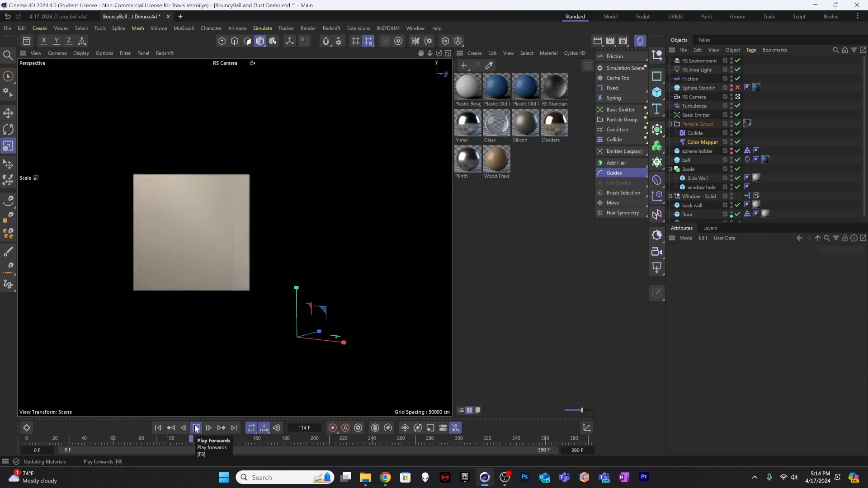
Play the simulation to the ball's bounce, stopping to check it, and advance to frame 186
click(196, 429)
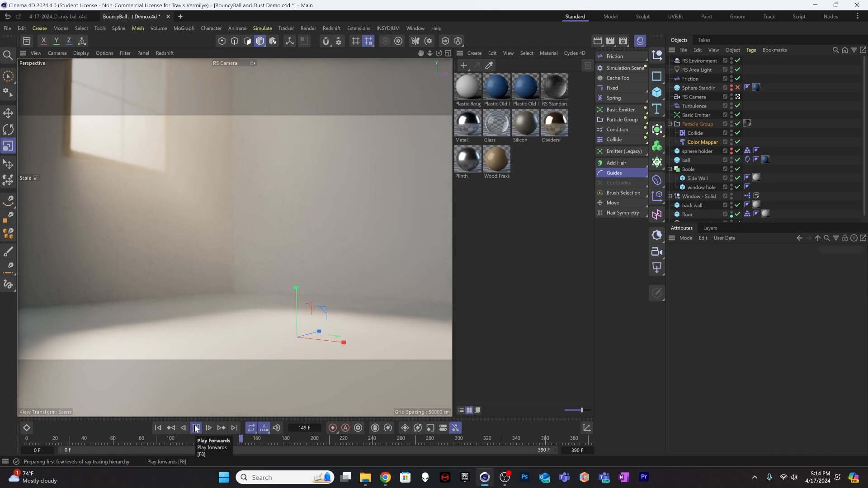
click(196, 428)
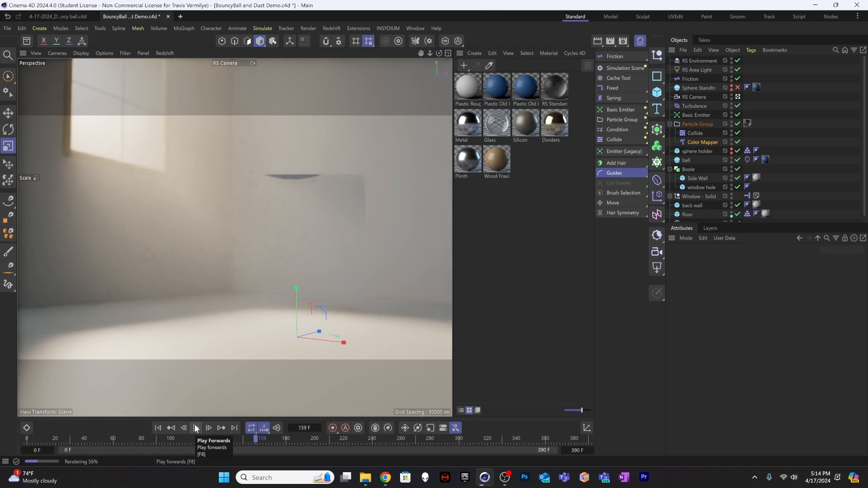
click(196, 429)
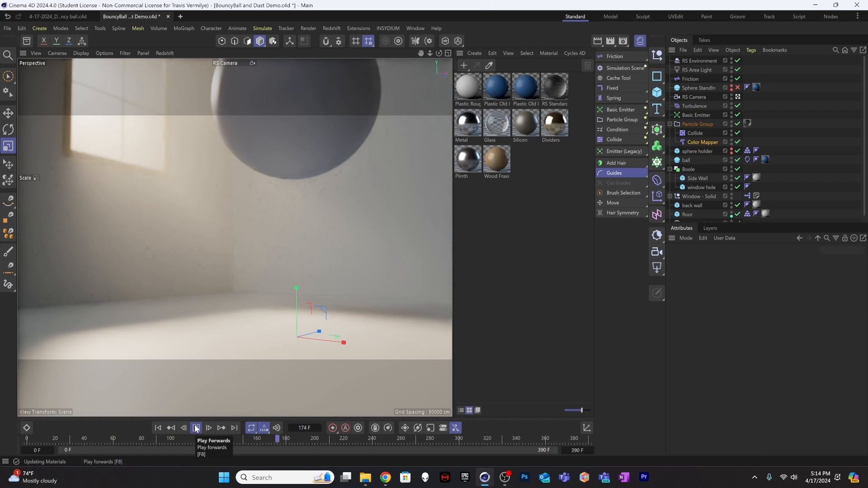
click(196, 429)
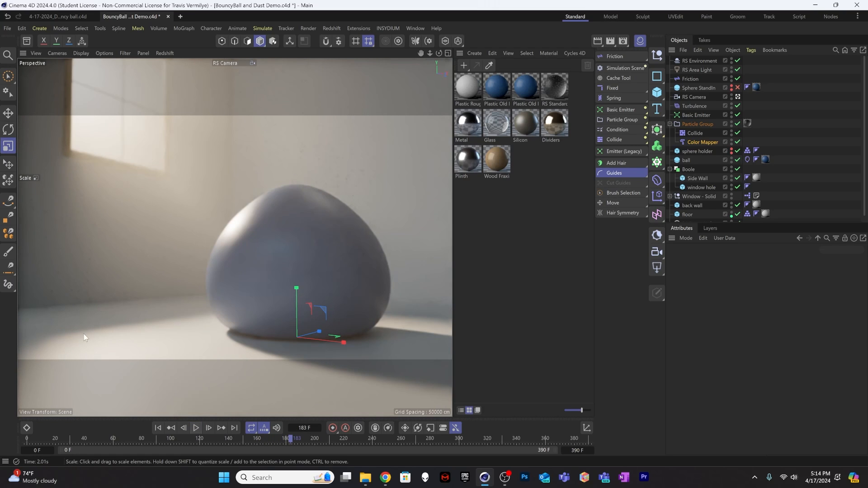
double_click(210, 428)
click(210, 428)
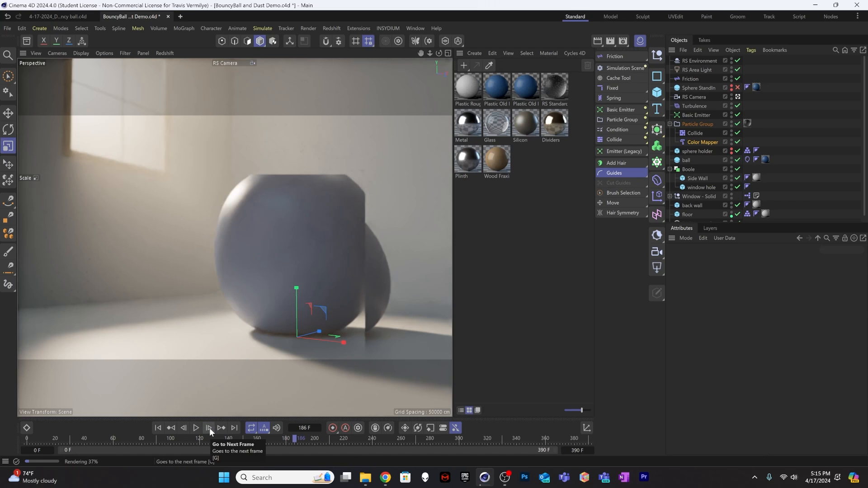
Render frame 186 in the Picture Viewer, check the dust particles and close the viewer
key(shift+r)
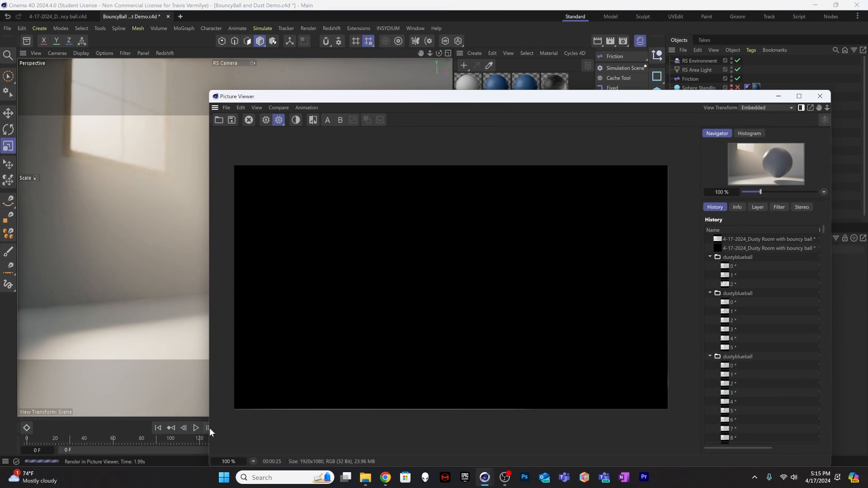
drag(479, 97, 349, 50)
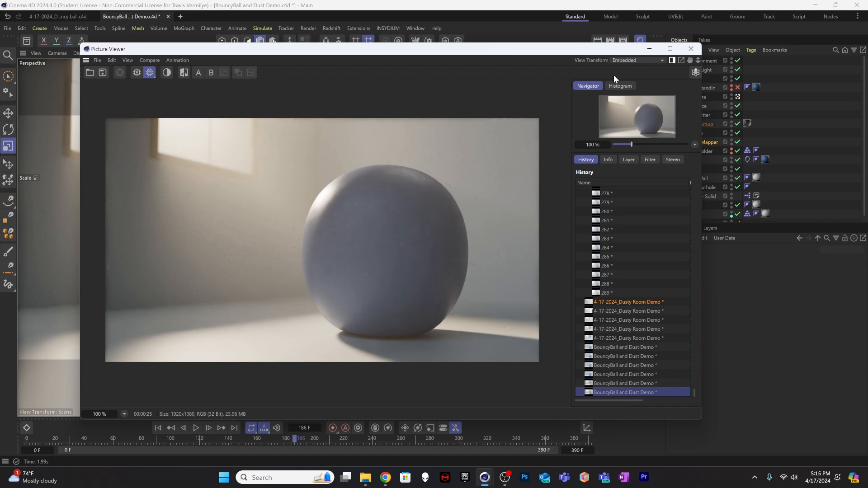
click(691, 49)
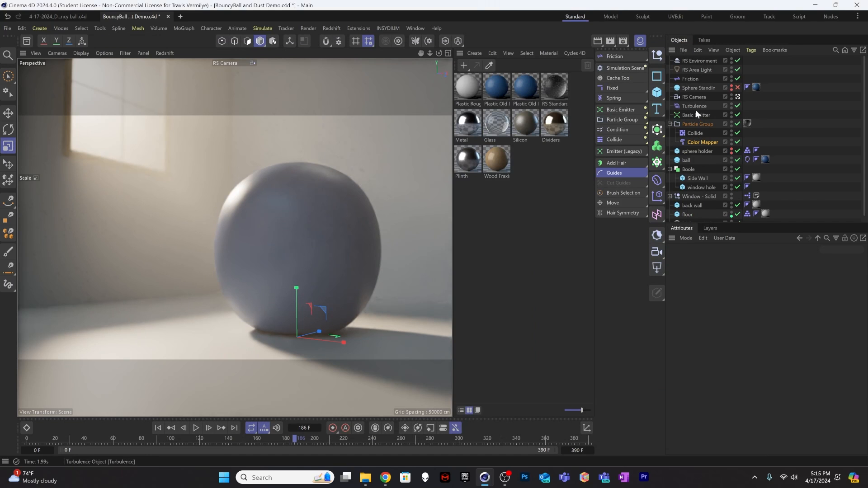
Set the RS Camera's depth-of-field aperture to 0.3
click(696, 97)
click(734, 397)
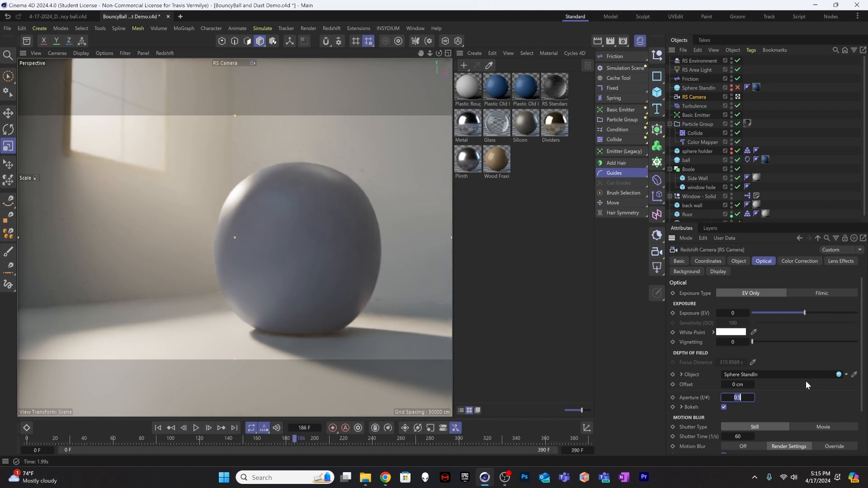
text(0.3)
key(Return)
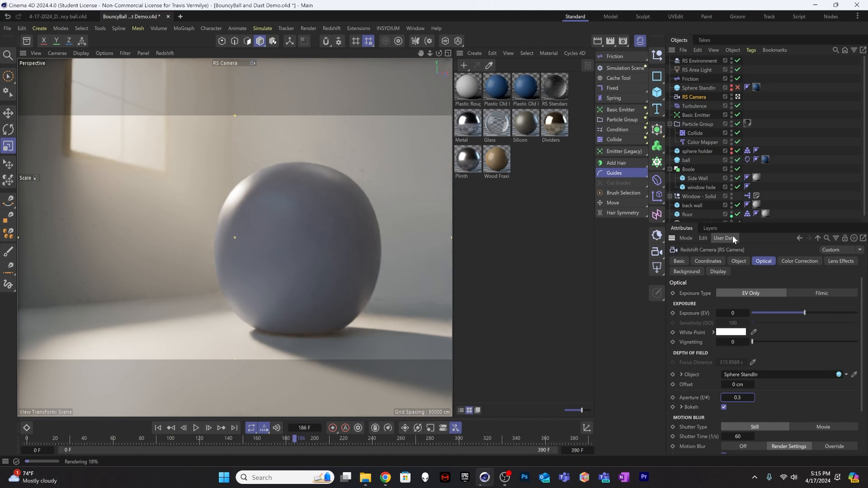
Render frame 186 again in the Picture Viewer with the new aperture and inspect the result
key(shift+r)
drag(551, 104, 380, 64)
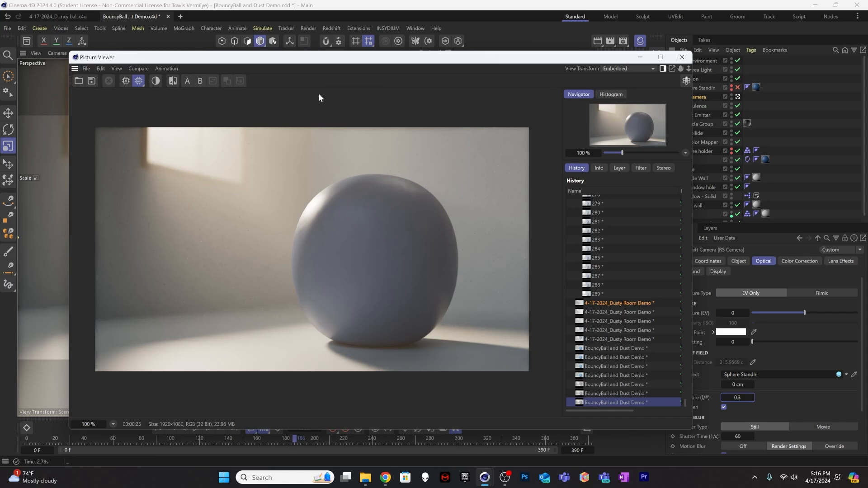
drag(325, 62, 324, 61)
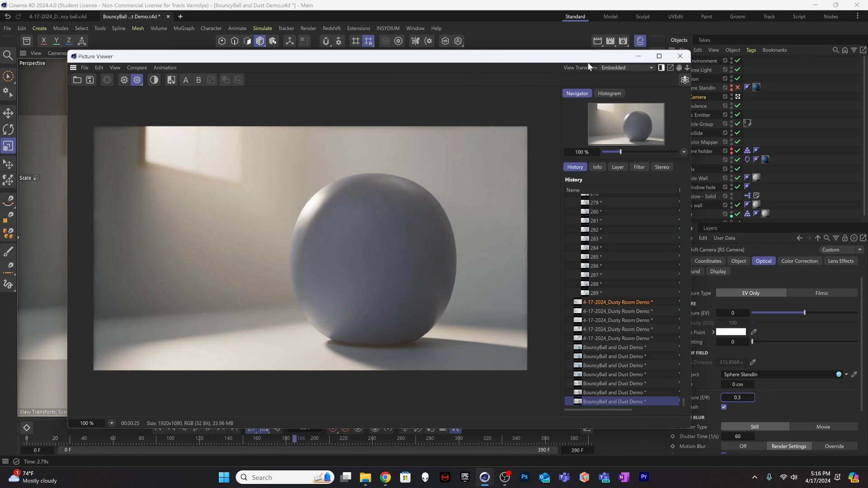